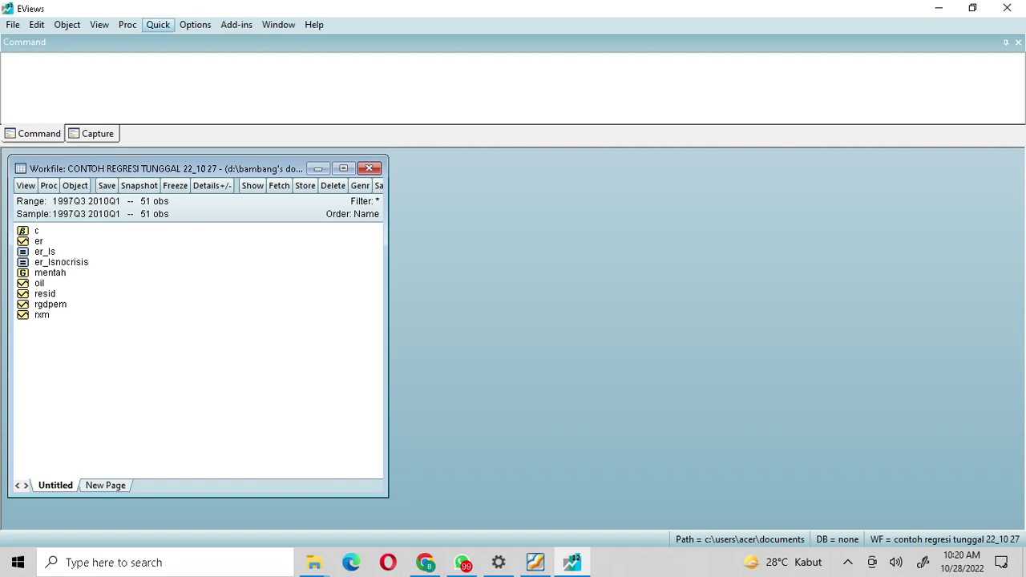
{"action": "left_click", "coordinate": [158, 24]}
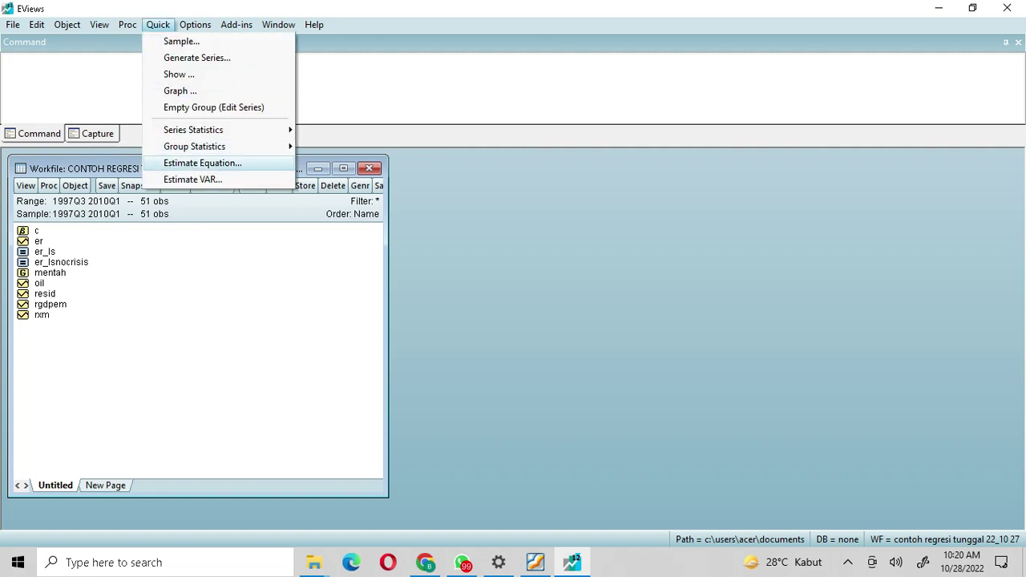
{"action": "left_click", "coordinate": [202, 163]}
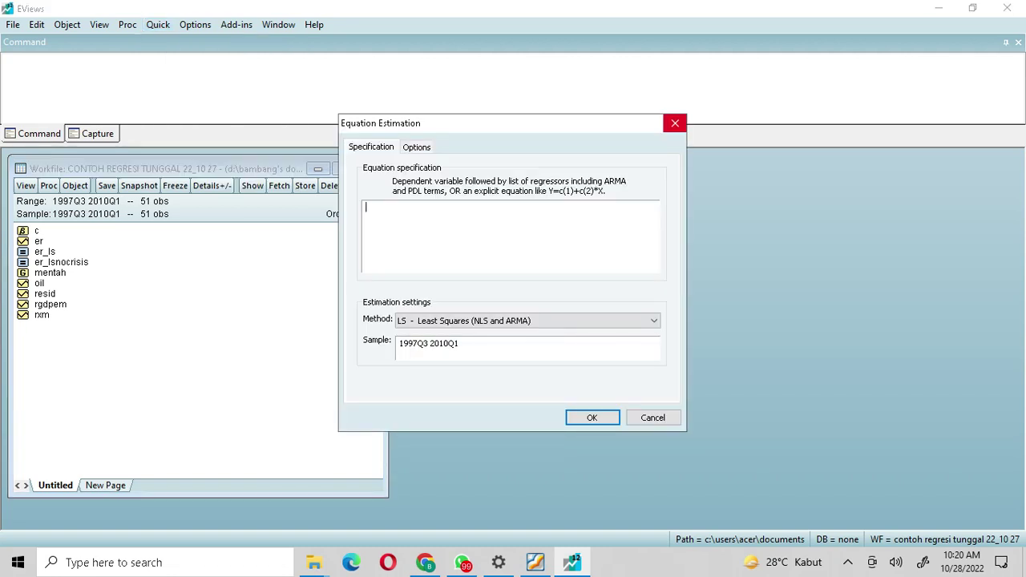
{"action": "left_click", "coordinate": [675, 122]}
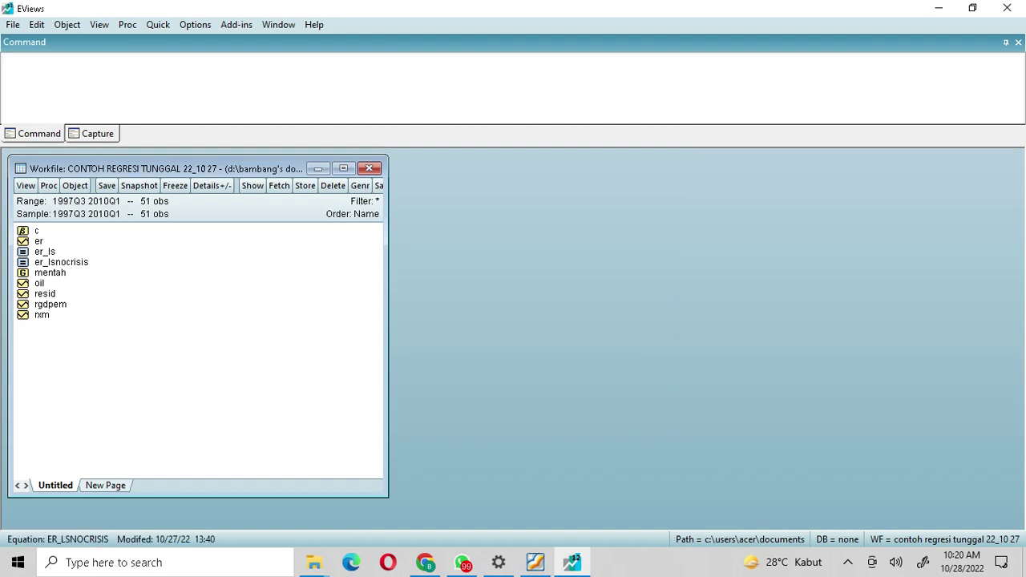
- Review the estimation output and equation specification of er_ls, and close the equation
{"action": "double_click", "coordinate": [46, 252]}
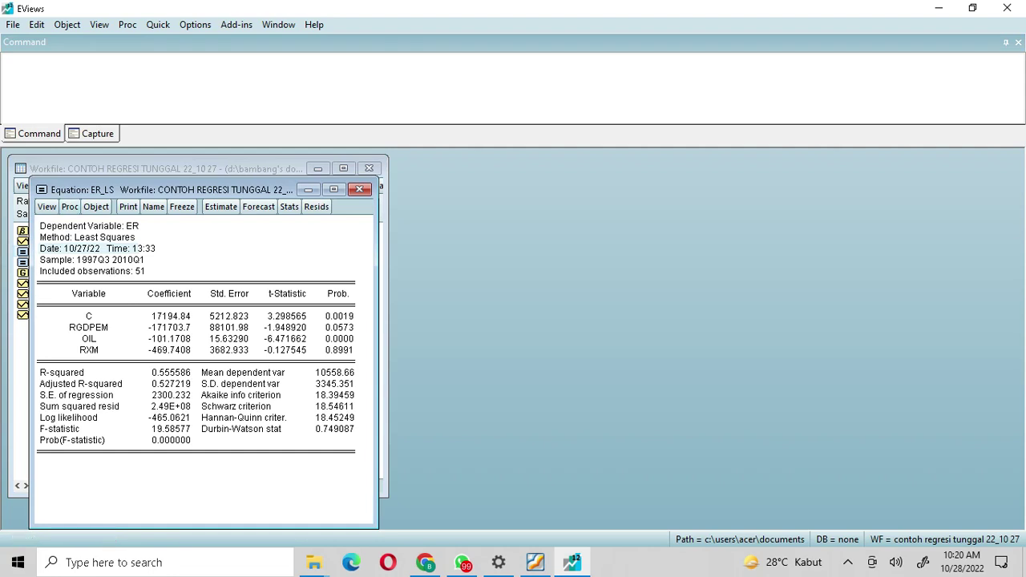
{"action": "left_click", "coordinate": [70, 207]}
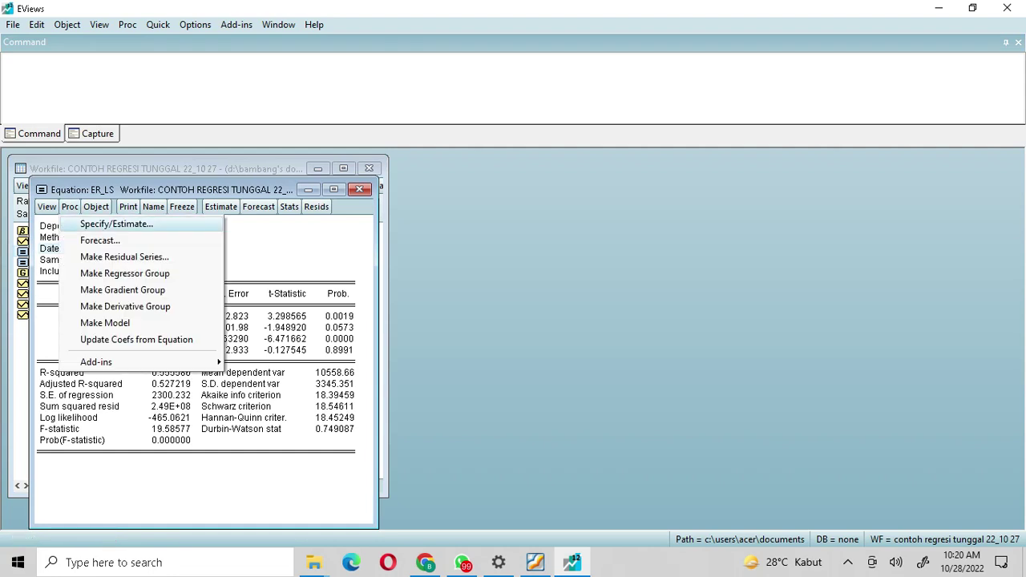
{"action": "left_click", "coordinate": [116, 223]}
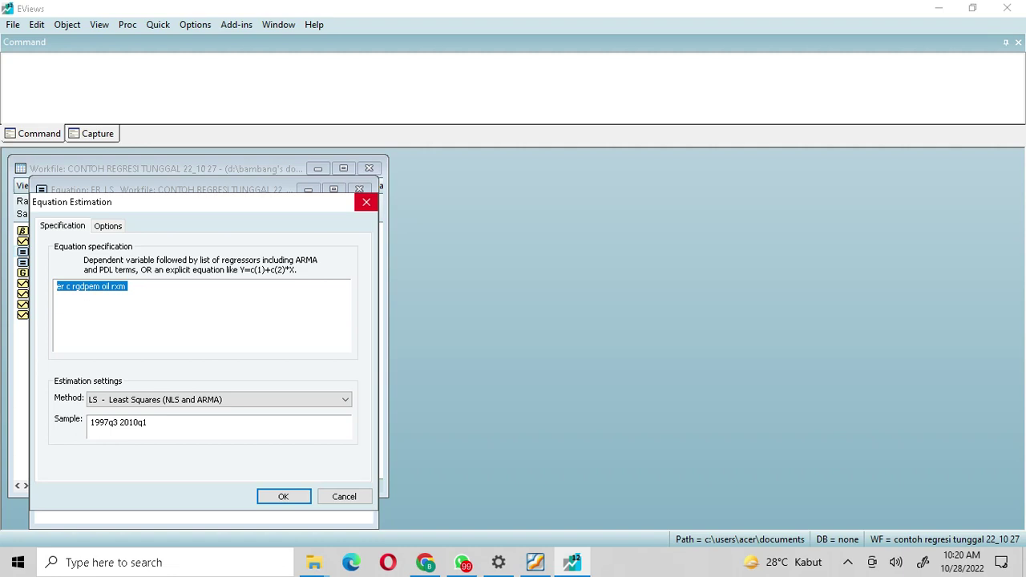
{"action": "key", "text": "Return"}
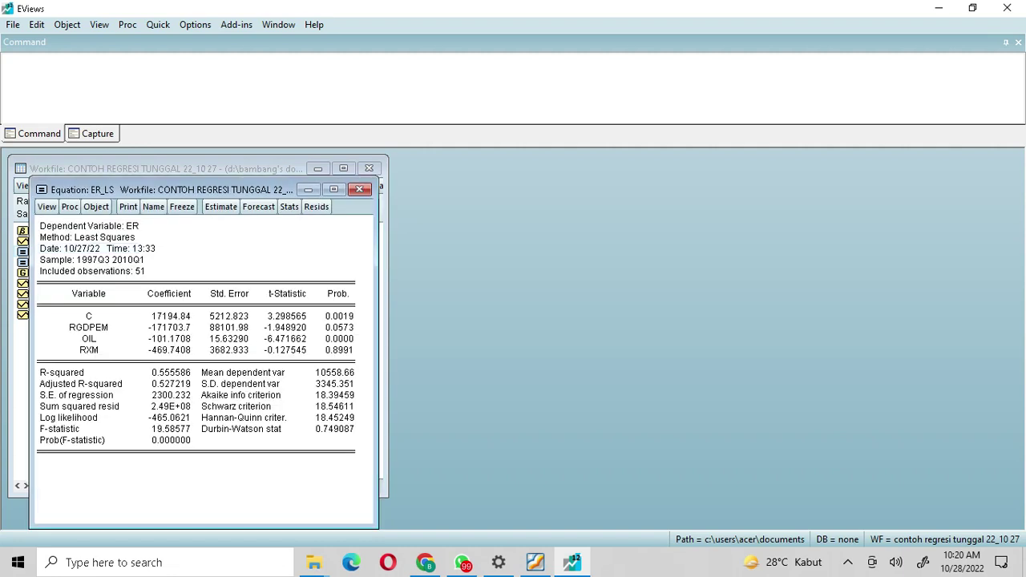
{"action": "left_click", "coordinate": [358, 189]}
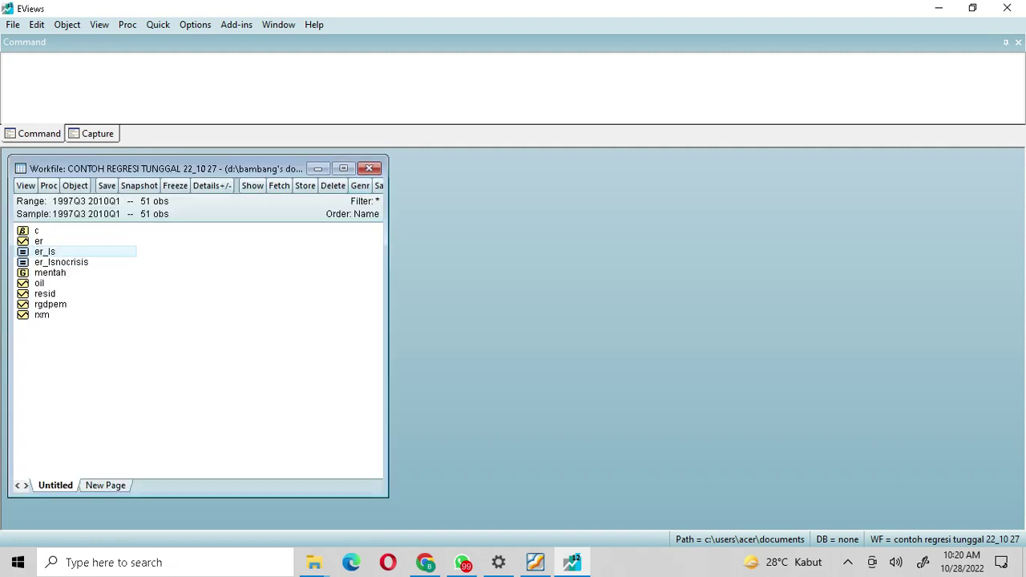
- Copy the equation specification "er c rgdpem oil rxm" from the er_lsnocrisis equation
{"action": "double_click", "coordinate": [60, 262]}
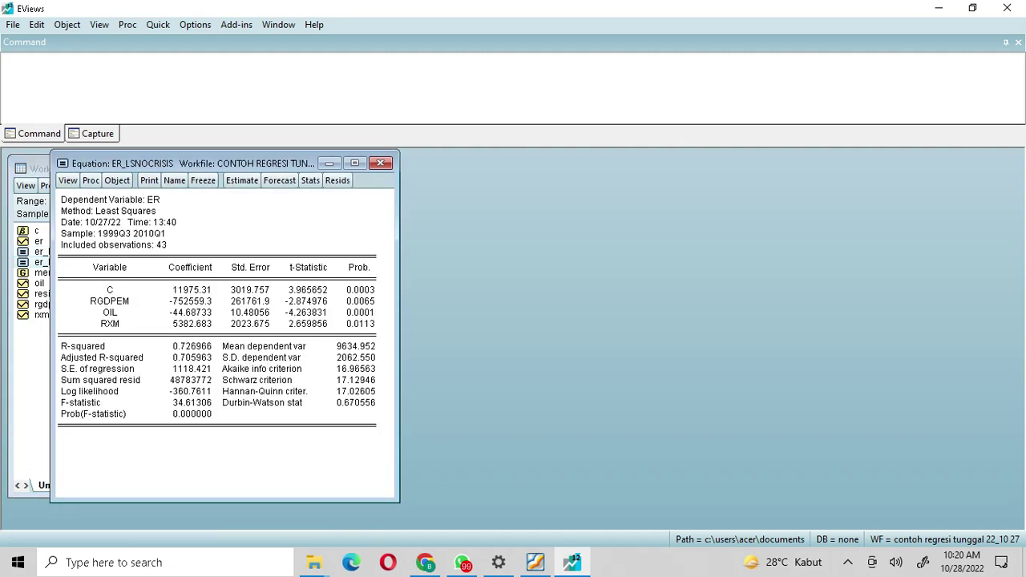
{"action": "left_click", "coordinate": [91, 180]}
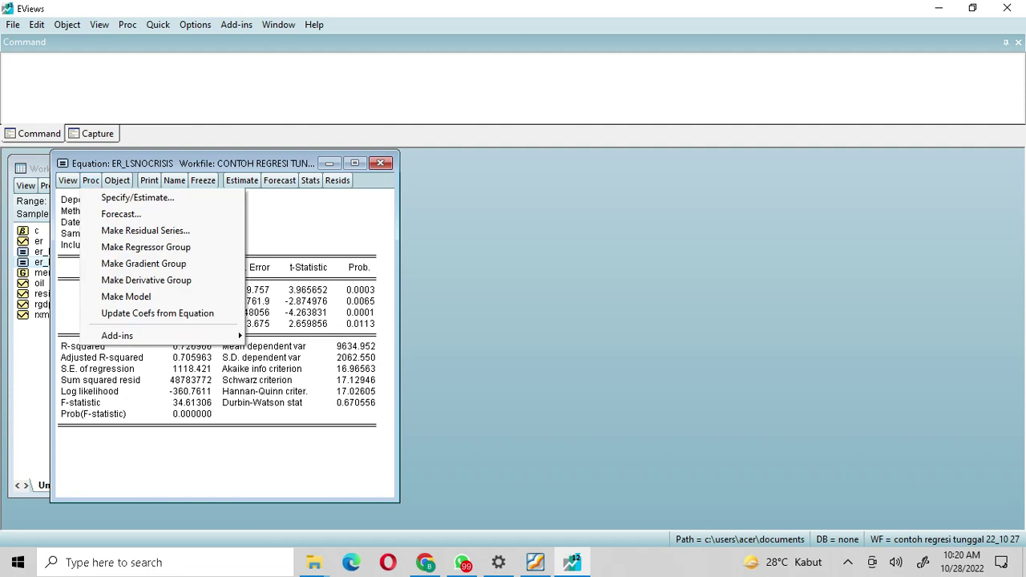
{"action": "left_click", "coordinate": [136, 197]}
{"action": "key", "text": "ctrl+c"}
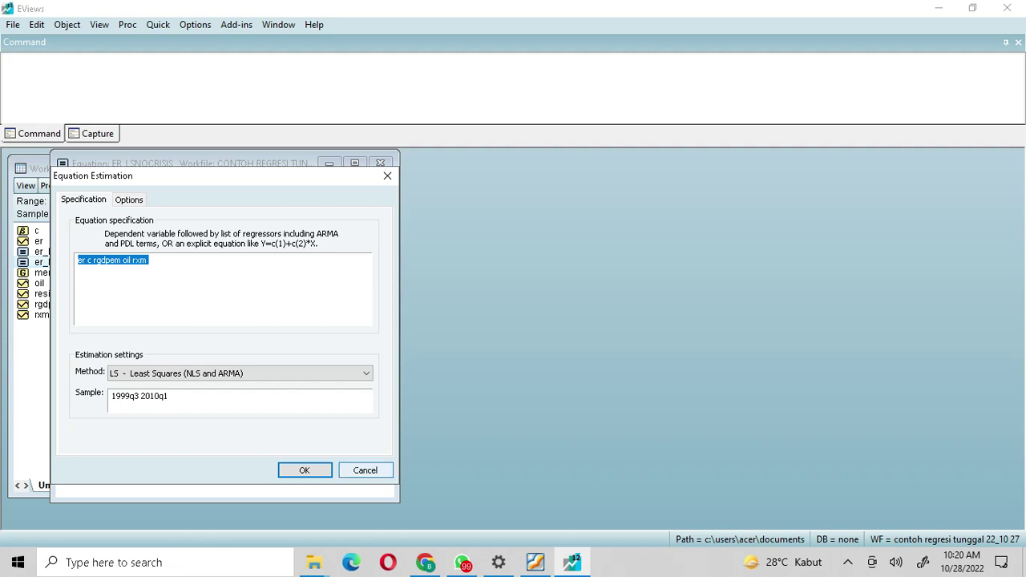
{"action": "left_click", "coordinate": [366, 471]}
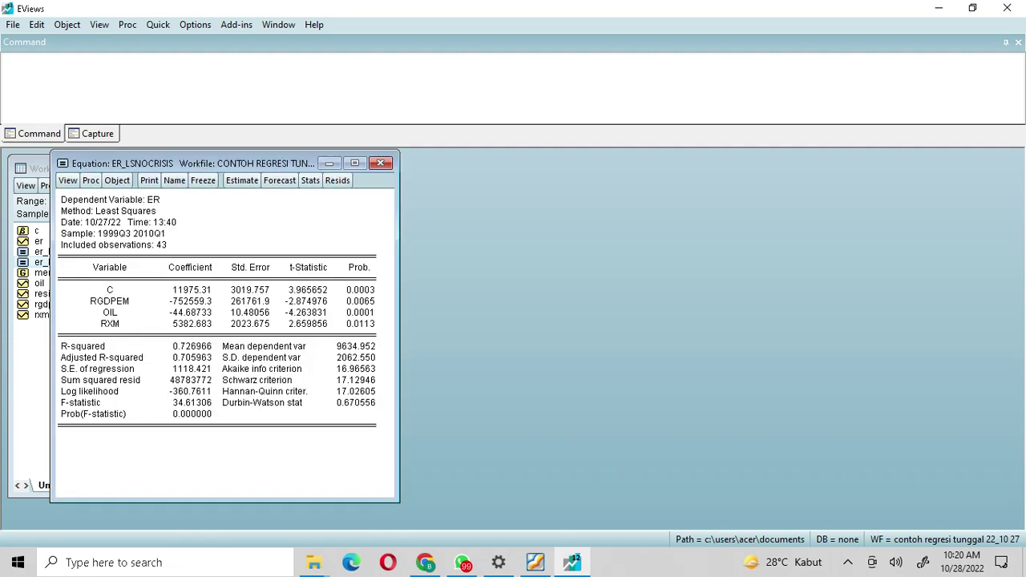
{"action": "left_click", "coordinate": [158, 24]}
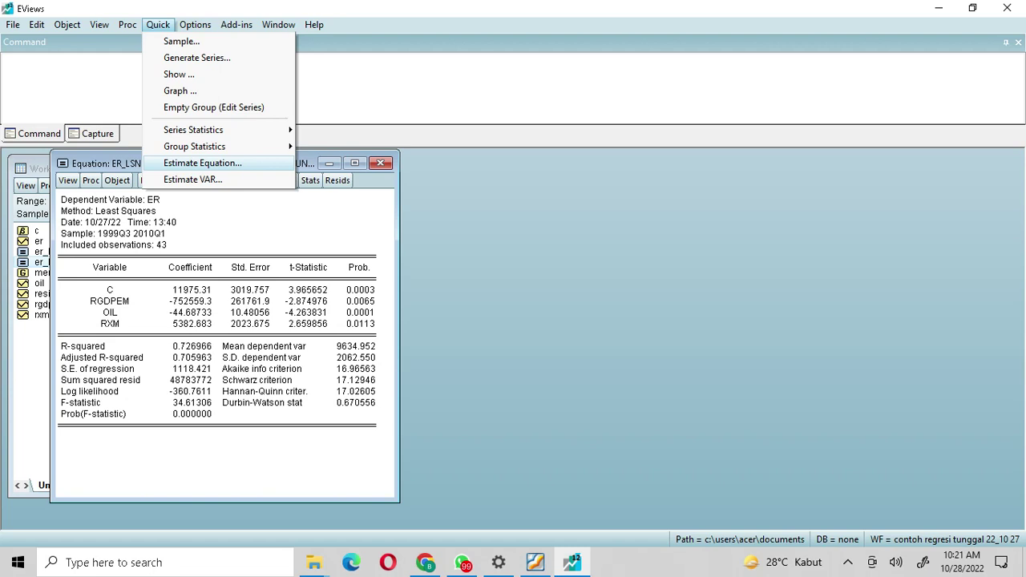
{"action": "left_click", "coordinate": [202, 163]}
{"action": "key", "text": "ctrl+v"}
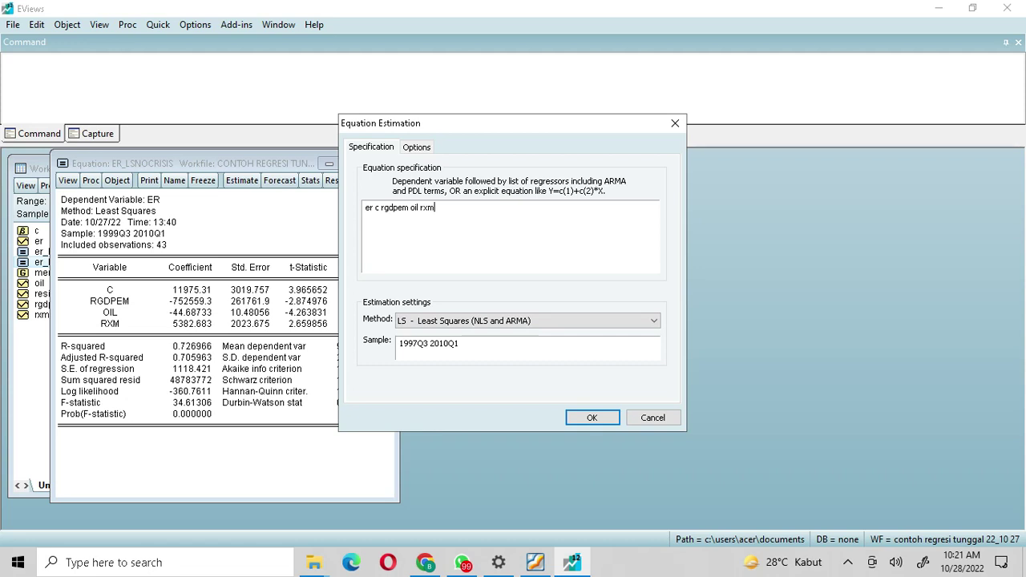
{"action": "left_click", "coordinate": [675, 123]}
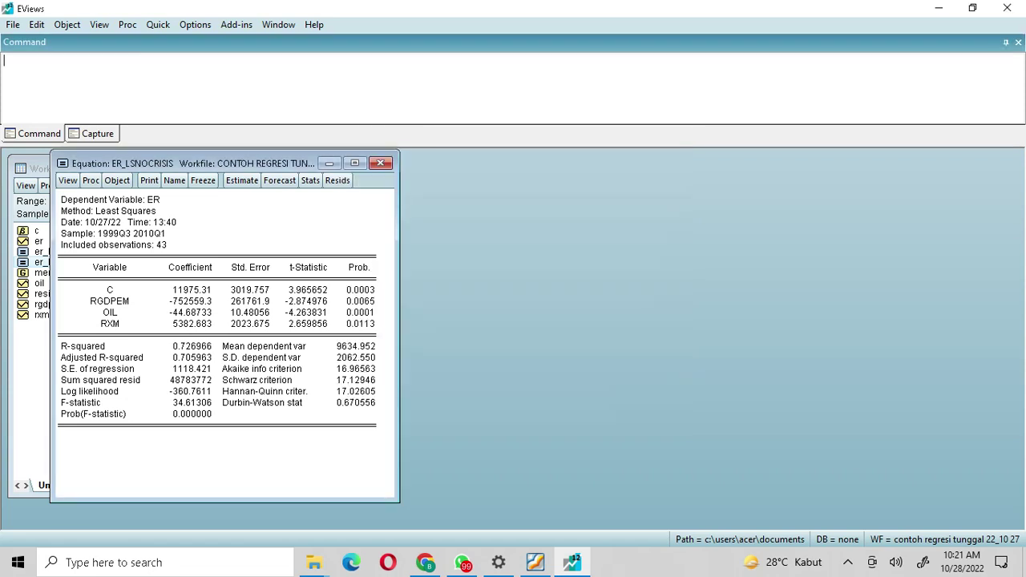
{"action": "left_click", "coordinate": [380, 163]}
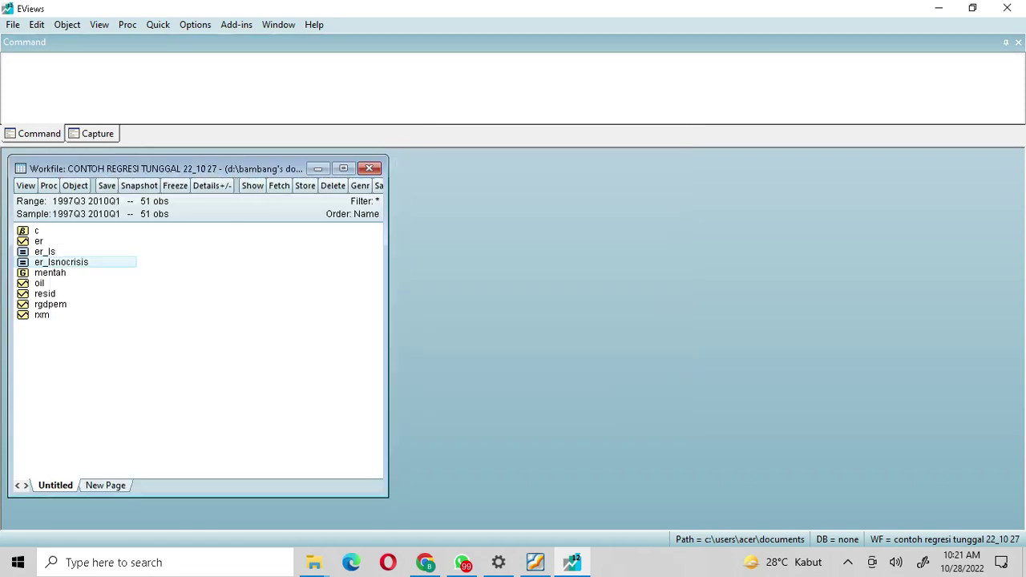
- Open er_ls and er_lsnocrisis, and re-estimate er_lsnocrisis by least squares over the sample 1999q3 2010q1
{"action": "double_click", "coordinate": [45, 252]}
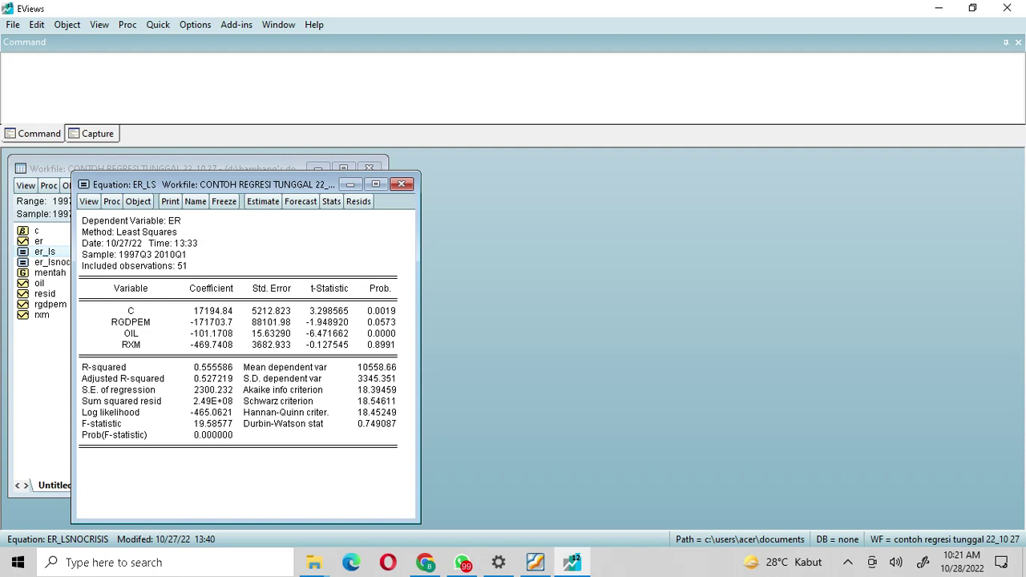
{"action": "double_click", "coordinate": [52, 262]}
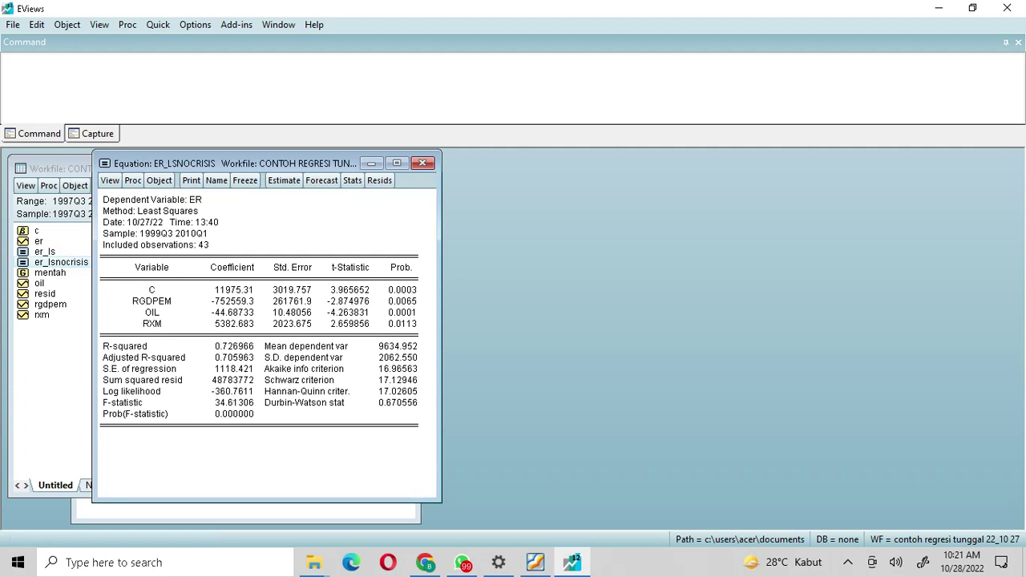
{"action": "left_click", "coordinate": [133, 180]}
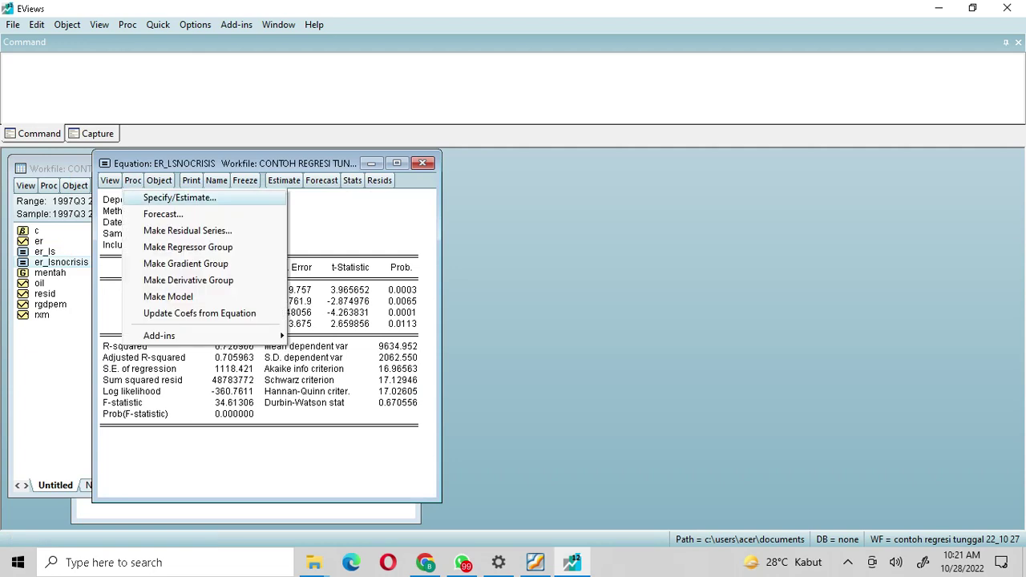
{"action": "left_click", "coordinate": [180, 198]}
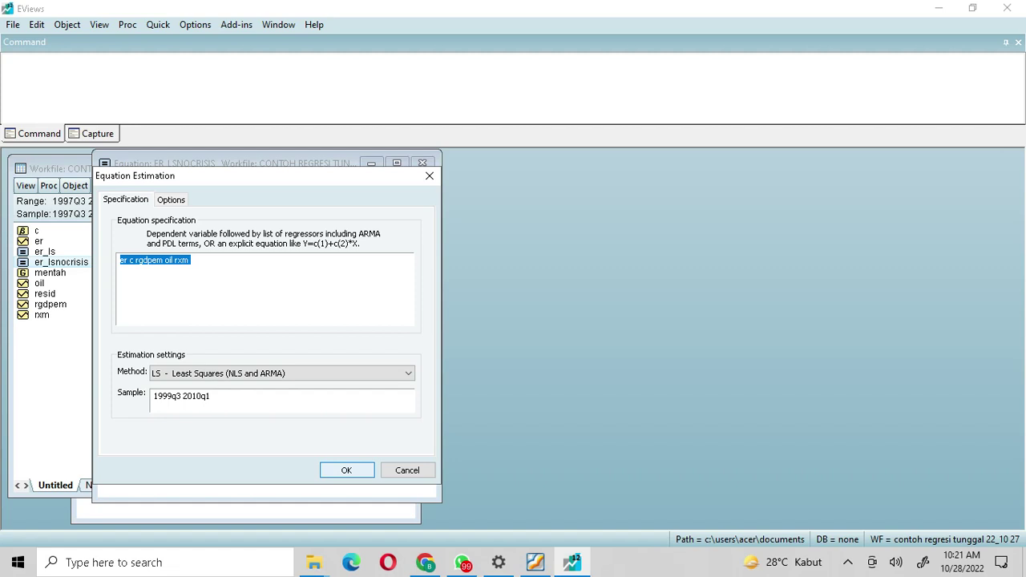
{"action": "key", "text": "Return"}
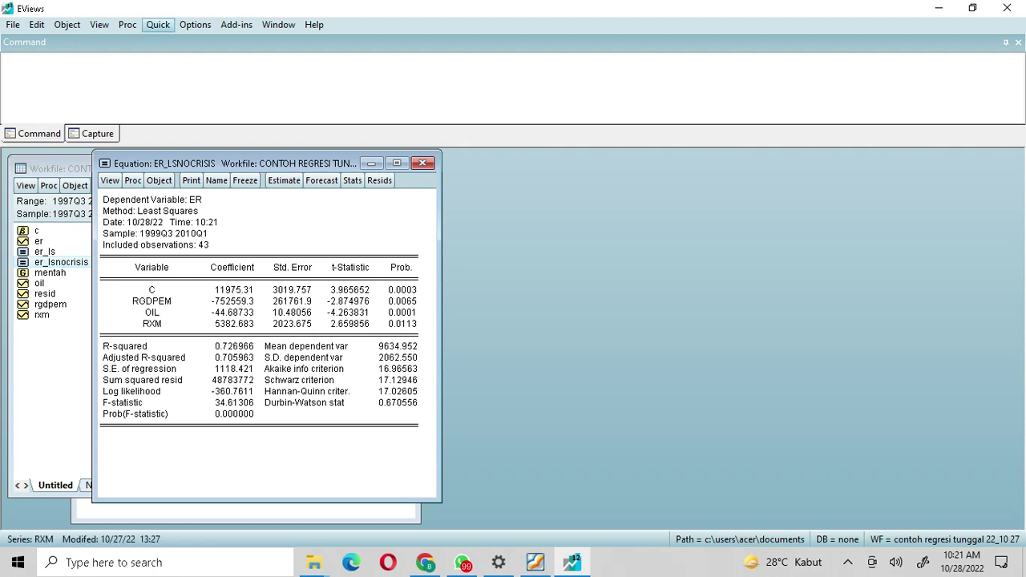
- Estimate a new least squares equation "er c rgdpem oil rxm" over 1997Q3 2010Q1 and place its window beside er_lsnocrisis
{"action": "left_click", "coordinate": [158, 25]}
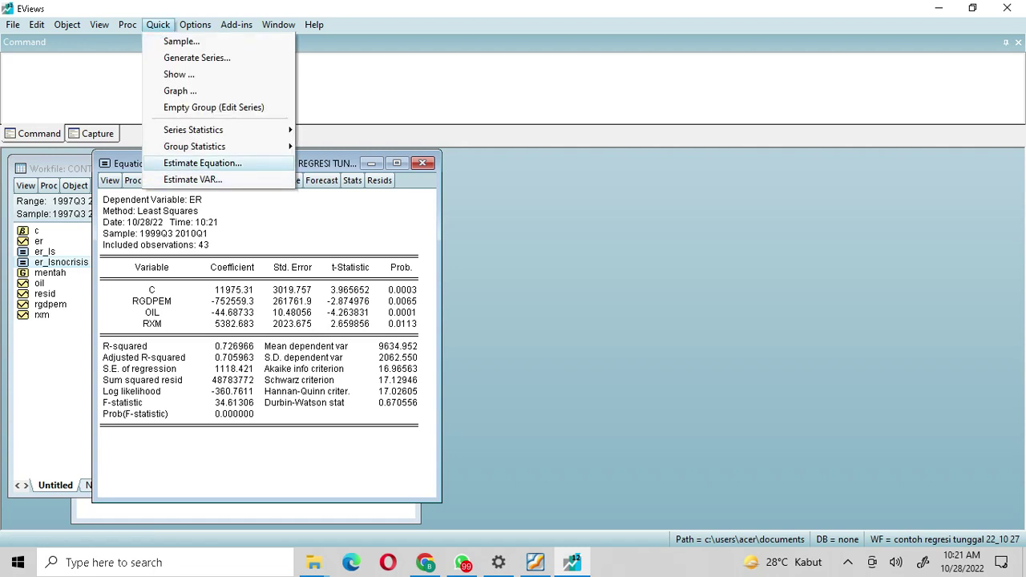
{"action": "left_click", "coordinate": [202, 163]}
{"action": "type", "text": "er c rgdpem oil rxm"}
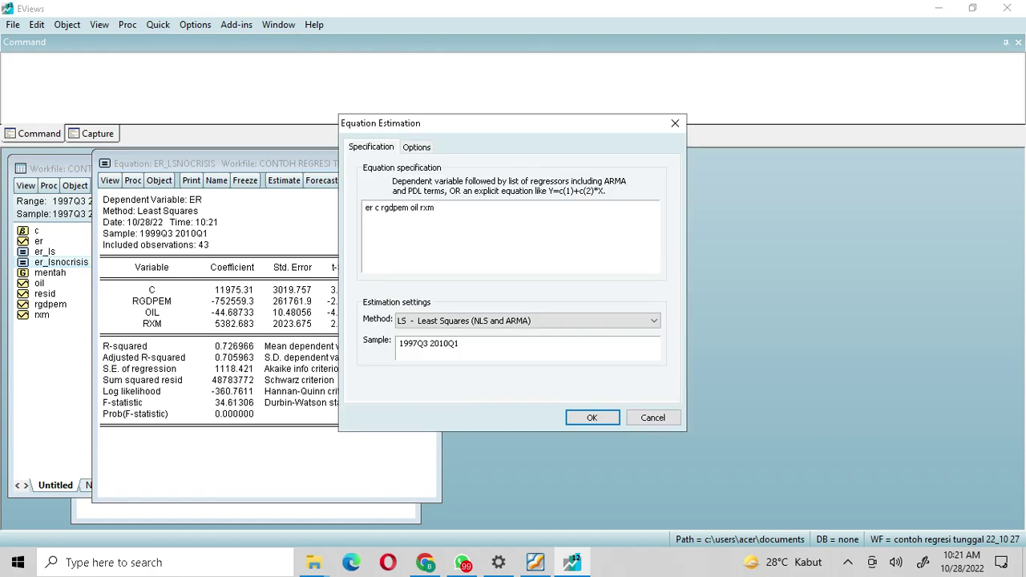
{"action": "key", "text": "Return"}
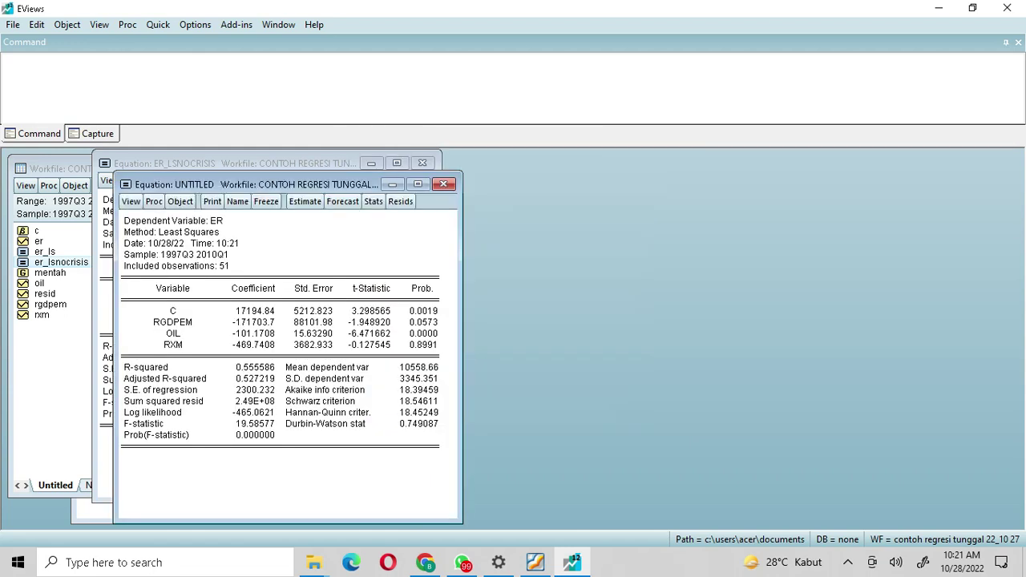
{"action": "left_click_drag", "start_coordinate": [240, 184], "coordinate": [657, 173]}
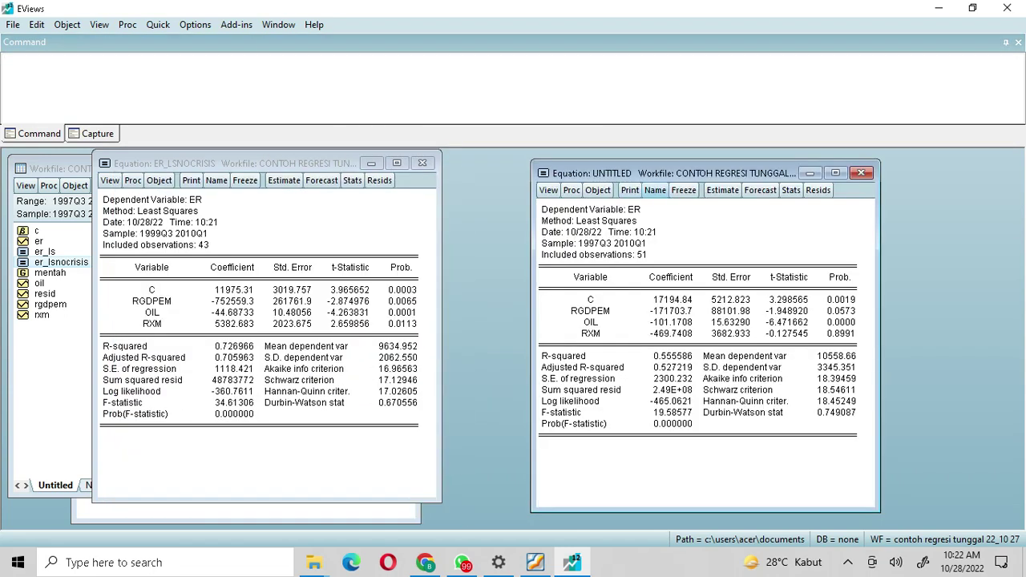
- Name the new equation er_nonlognocrisis
{"action": "left_click", "coordinate": [656, 190]}
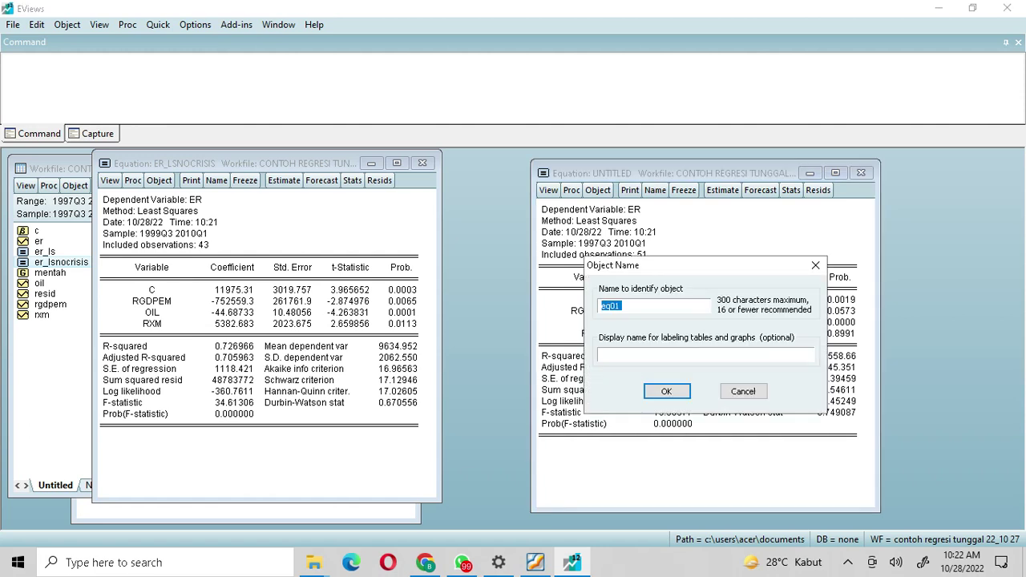
{"action": "type", "text": "ER"}
{"action": "key", "text": "BackSpace"}
{"action": "type", "text": "_nonlog"}
{"action": "type", "text": "nocrises"}
{"action": "key", "text": "BackSpace"}
{"action": "key", "text": "BackSpace"}
{"action": "type", "text": "is"}
{"action": "key", "text": "Return"}
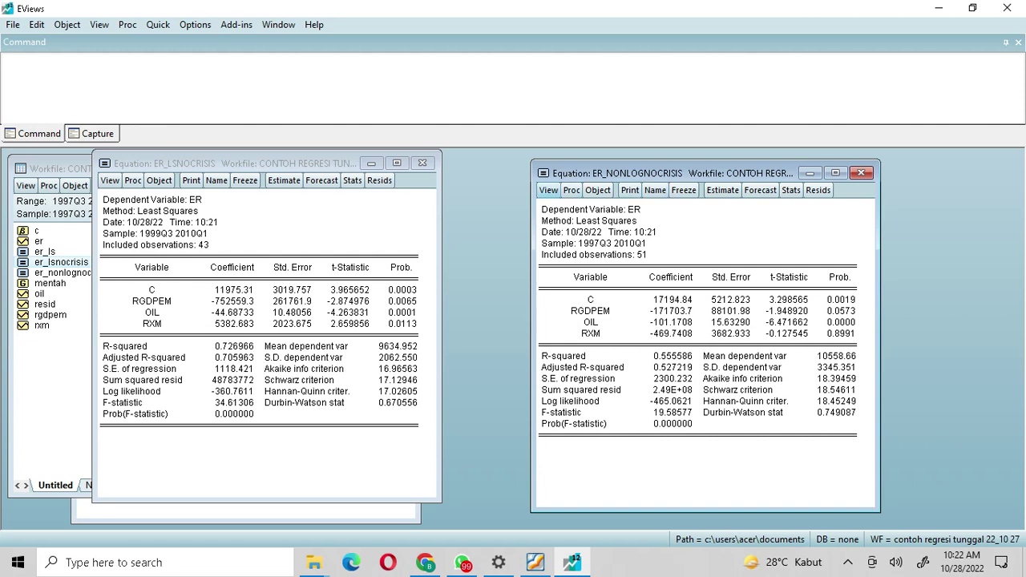
- Show the Actual, Fitted, Residual table of er_nonlognocrisis and copy the whole Fitted column as text using highest precision
{"action": "left_click", "coordinate": [549, 190]}
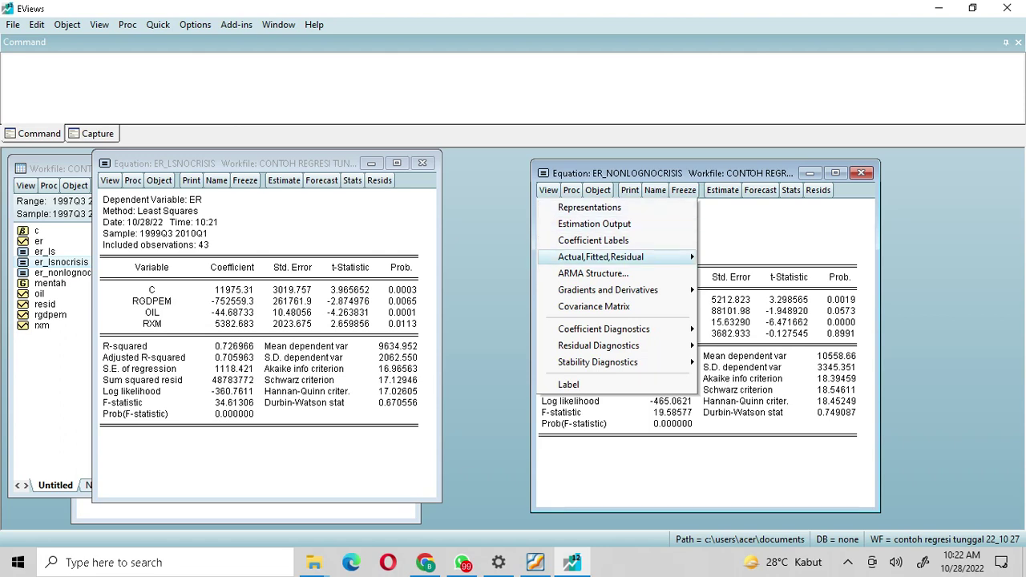
{"action": "mouse_move", "coordinate": [601, 256]}
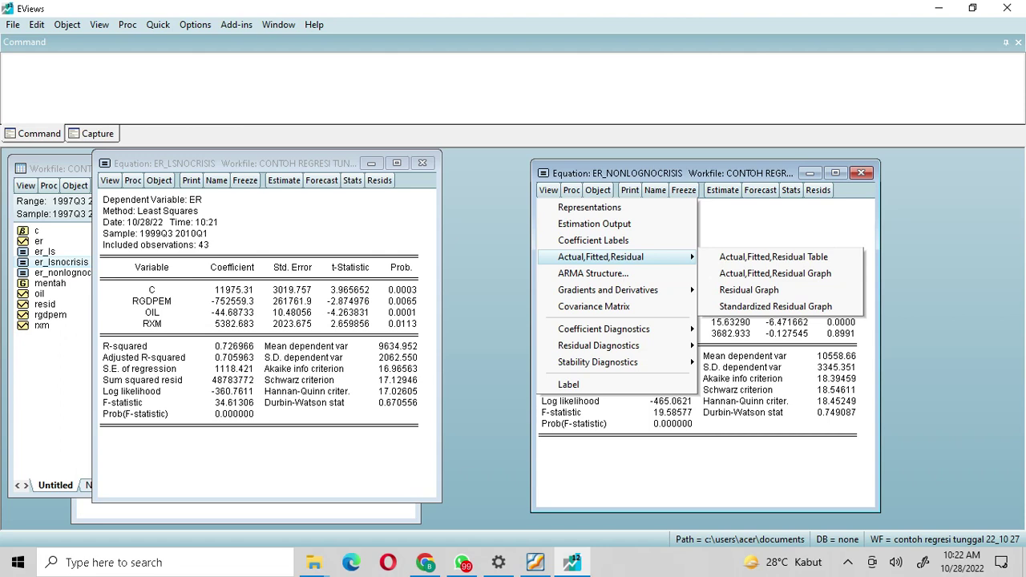
{"action": "left_click", "coordinate": [771, 257]}
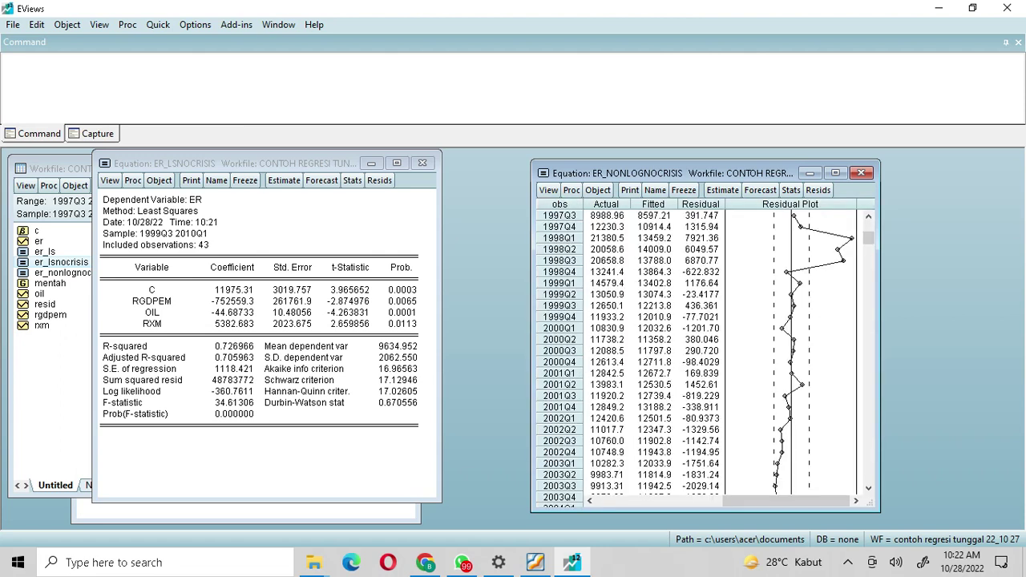
{"action": "left_click_drag", "start_coordinate": [653, 216], "coordinate": [654, 498]}
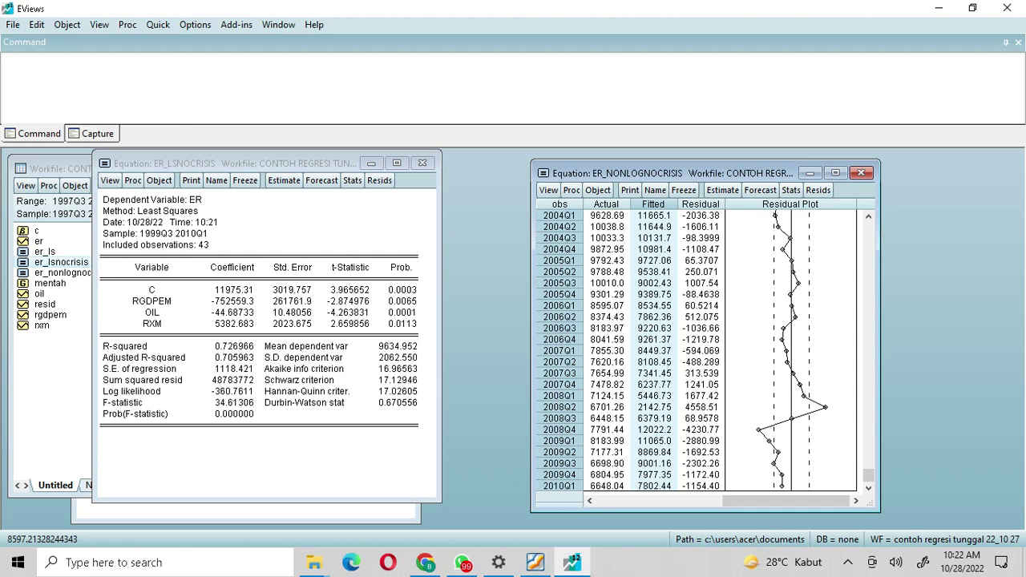
{"action": "key", "text": "ctrl+c"}
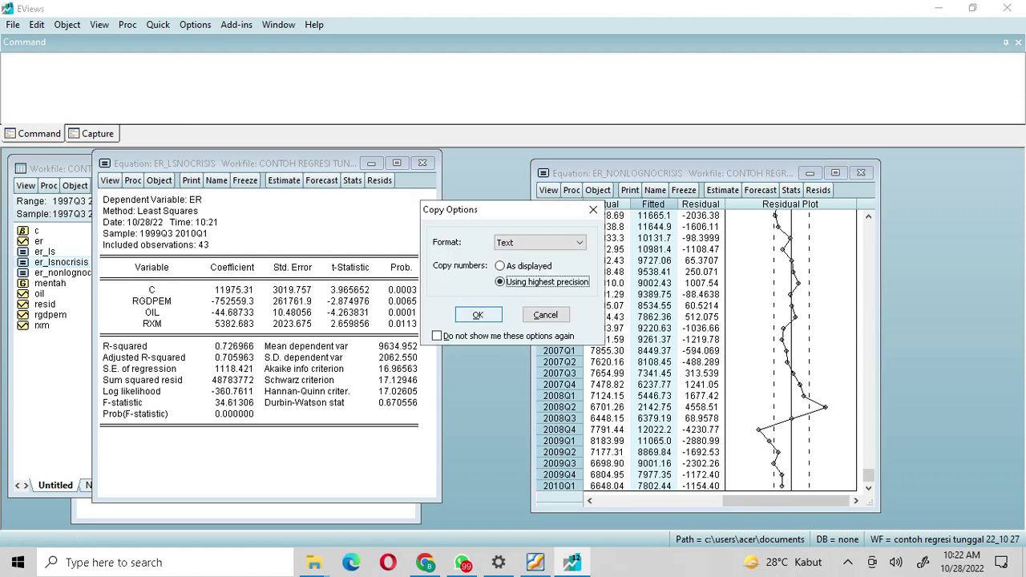
{"action": "key", "text": "Return"}
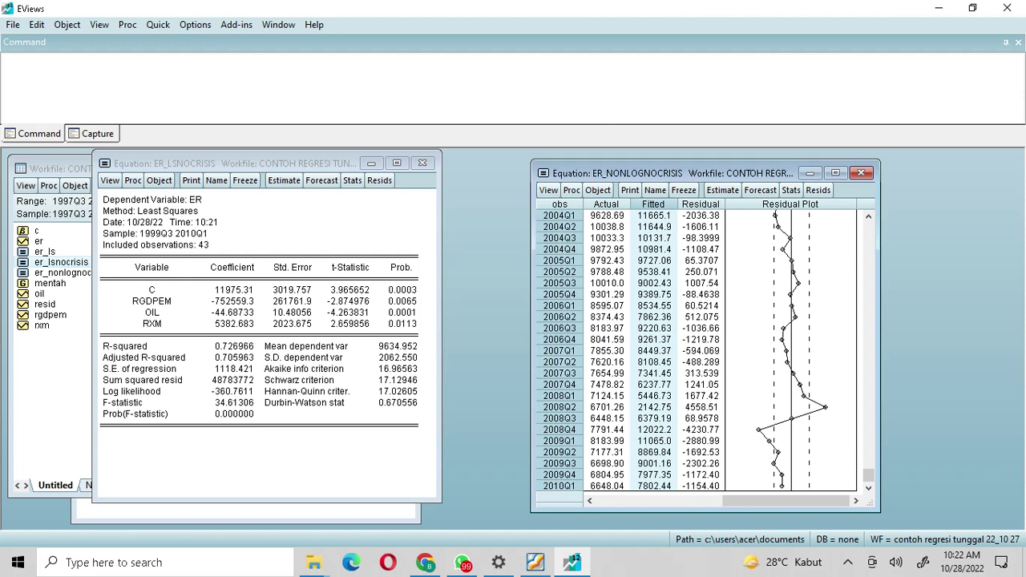
- Open the mentah group and paste the copied fitted values as a new series in the empty column beside ER
{"action": "left_click", "coordinate": [51, 385]}
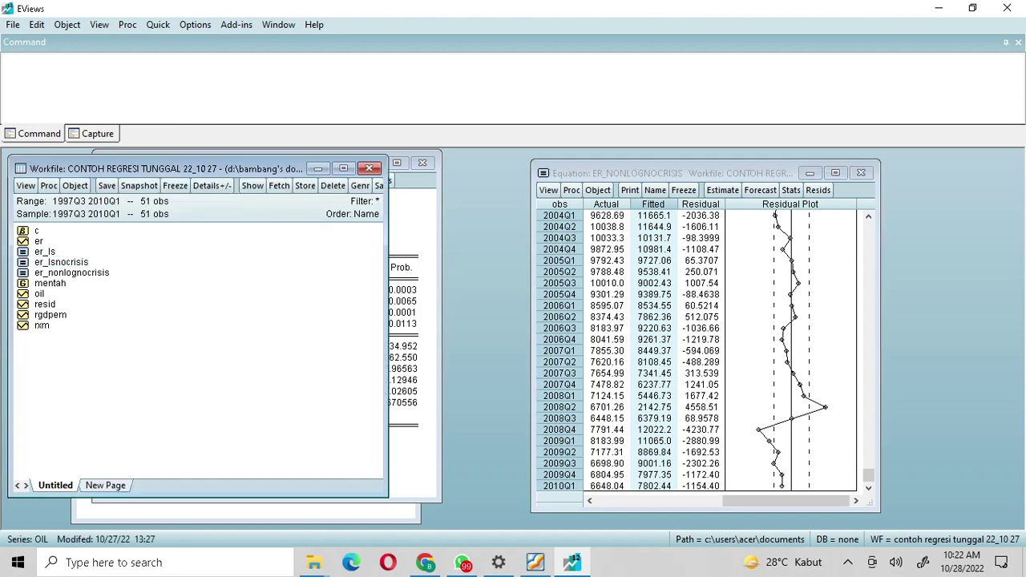
{"action": "double_click", "coordinate": [39, 294]}
{"action": "double_click", "coordinate": [50, 283]}
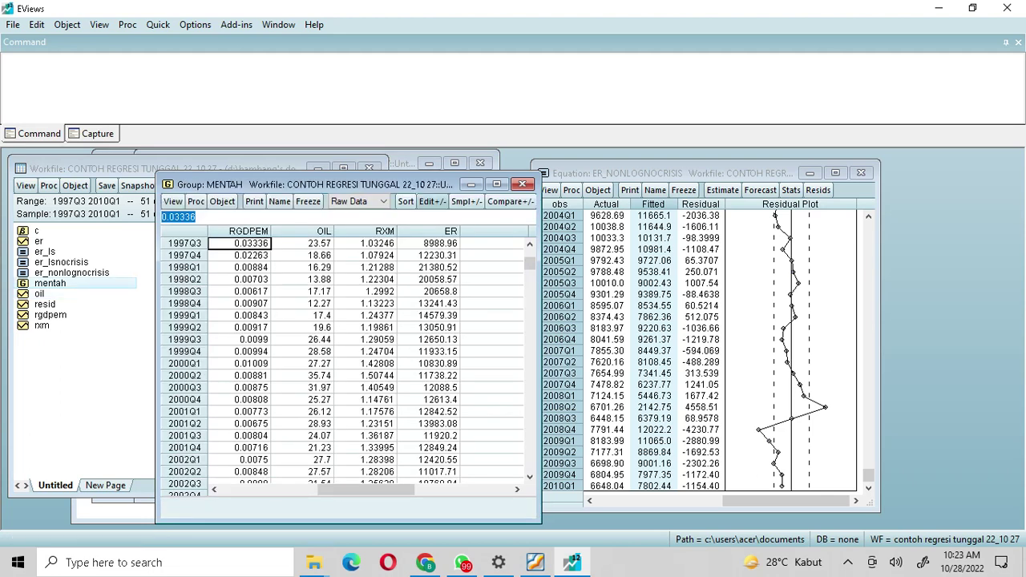
{"action": "left_click_drag", "start_coordinate": [530, 263], "coordinate": [530, 251]}
{"action": "left_click", "coordinate": [491, 244]}
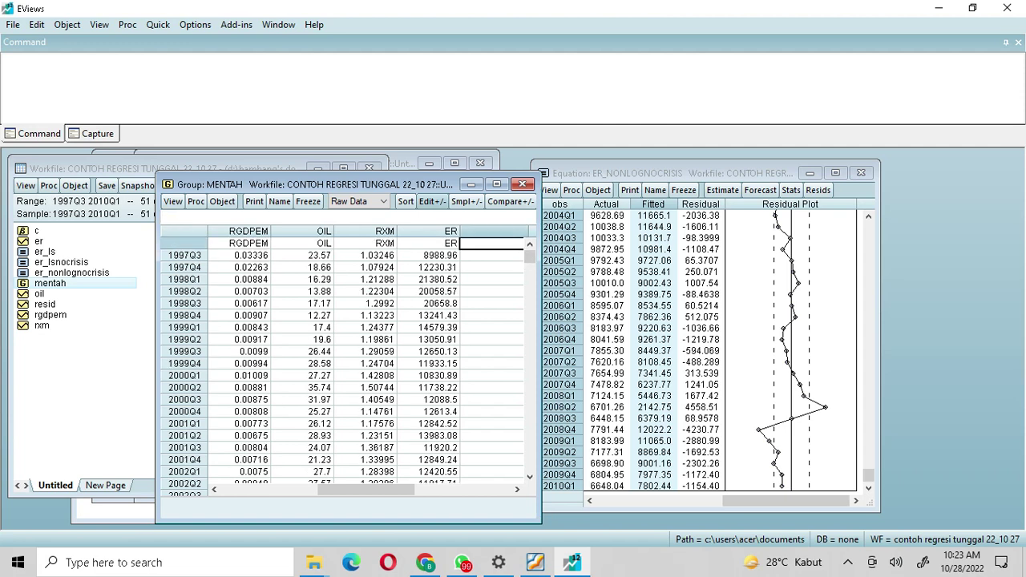
{"action": "key", "text": "ctrl+v"}
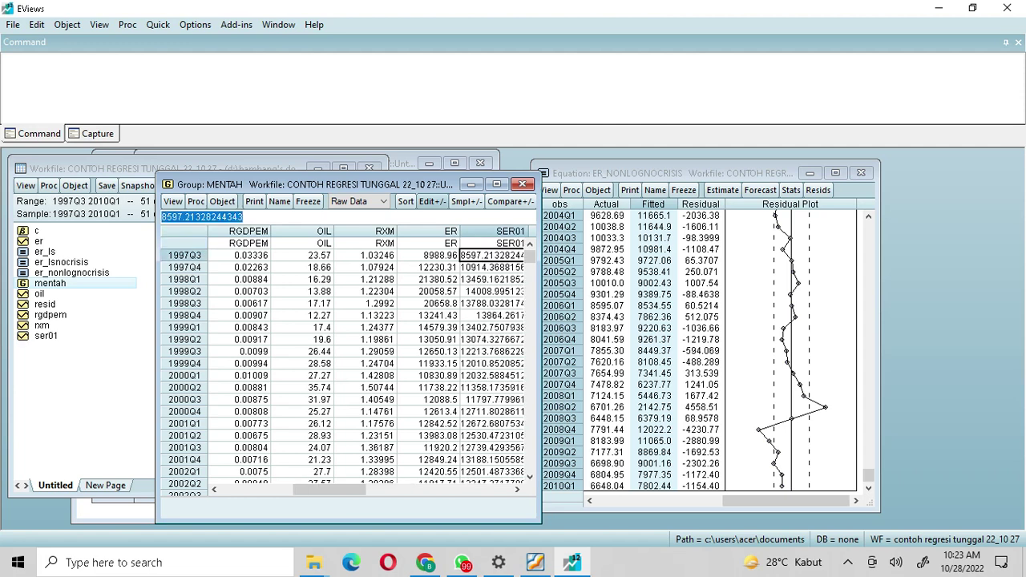
- Rename the pasted series in the mentah group as f1
{"action": "left_click", "coordinate": [493, 244]}
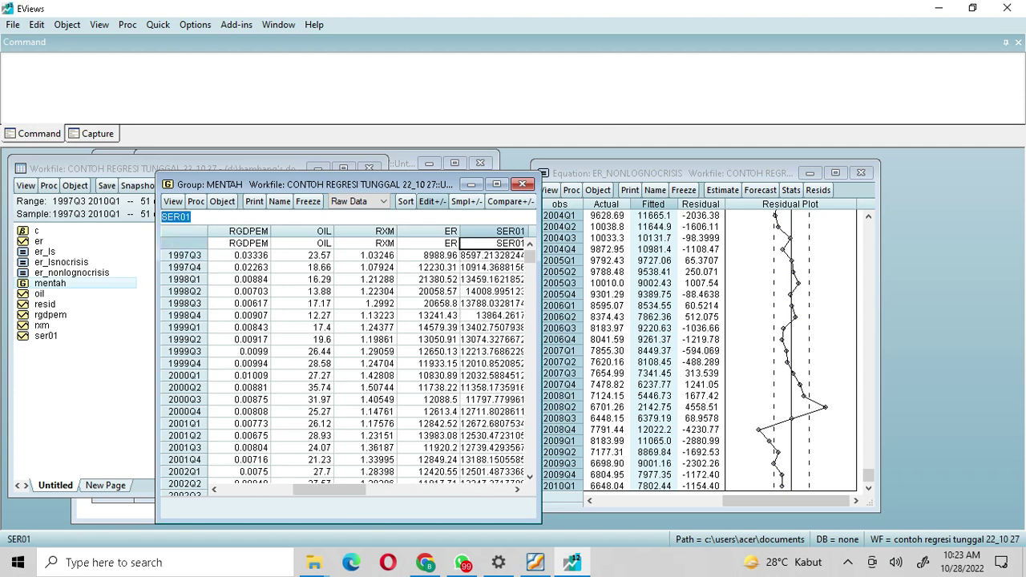
{"action": "type", "text": "f1"}
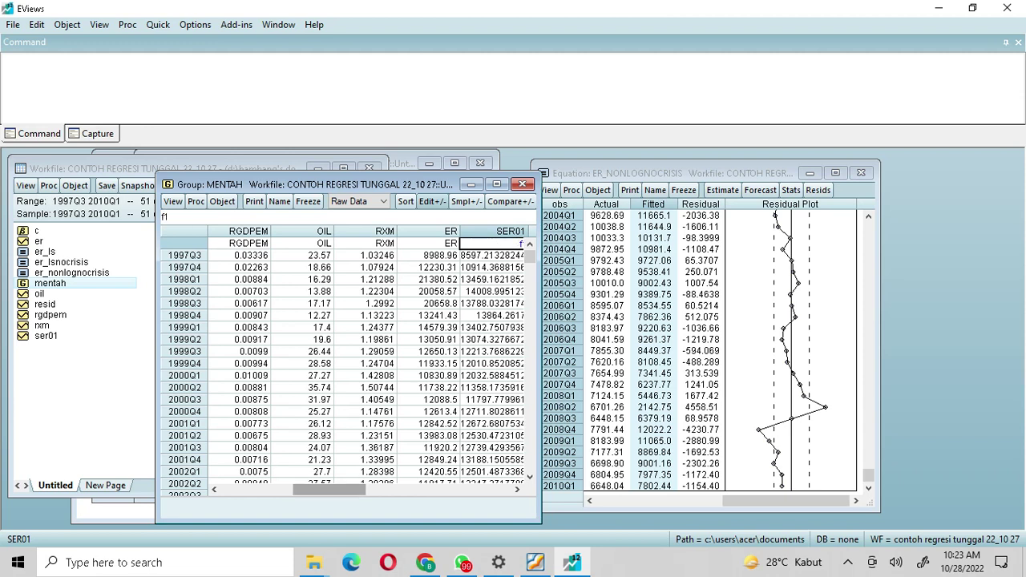
{"action": "left_click_drag", "start_coordinate": [329, 490], "coordinate": [305, 490]}
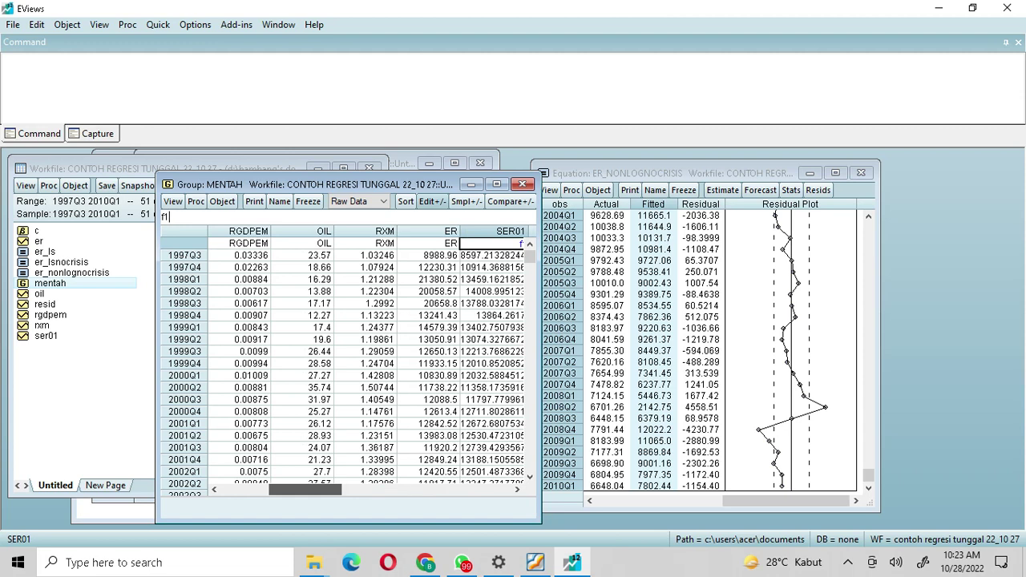
{"action": "left_click_drag", "start_coordinate": [306, 490], "coordinate": [402, 490]}
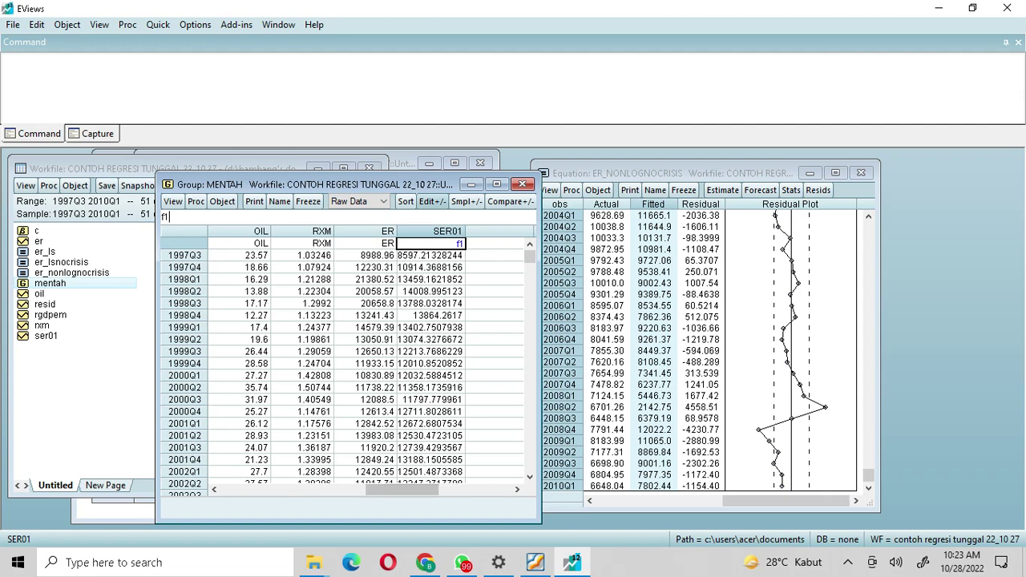
{"action": "key", "text": "Return"}
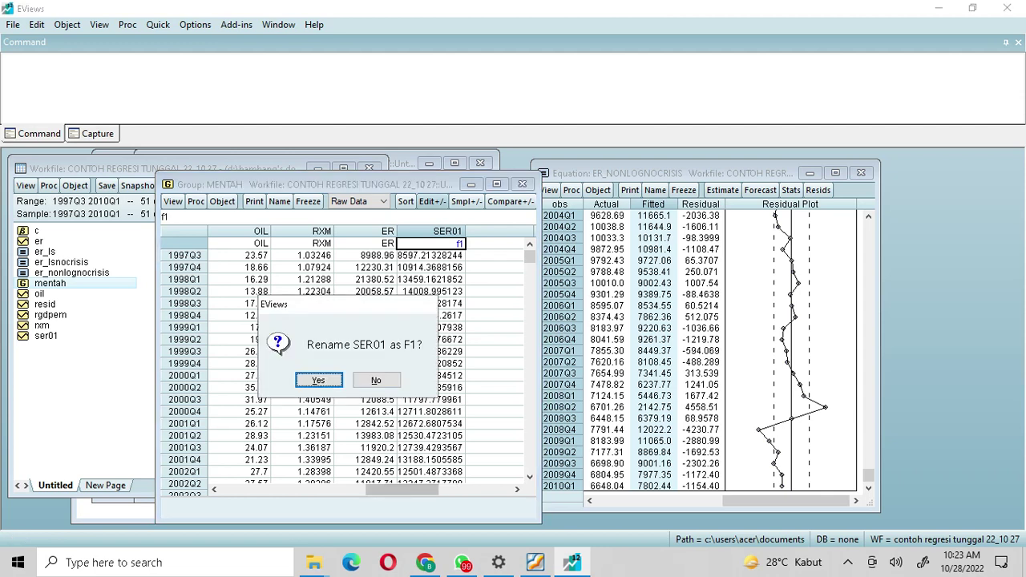
{"action": "key", "text": "Return"}
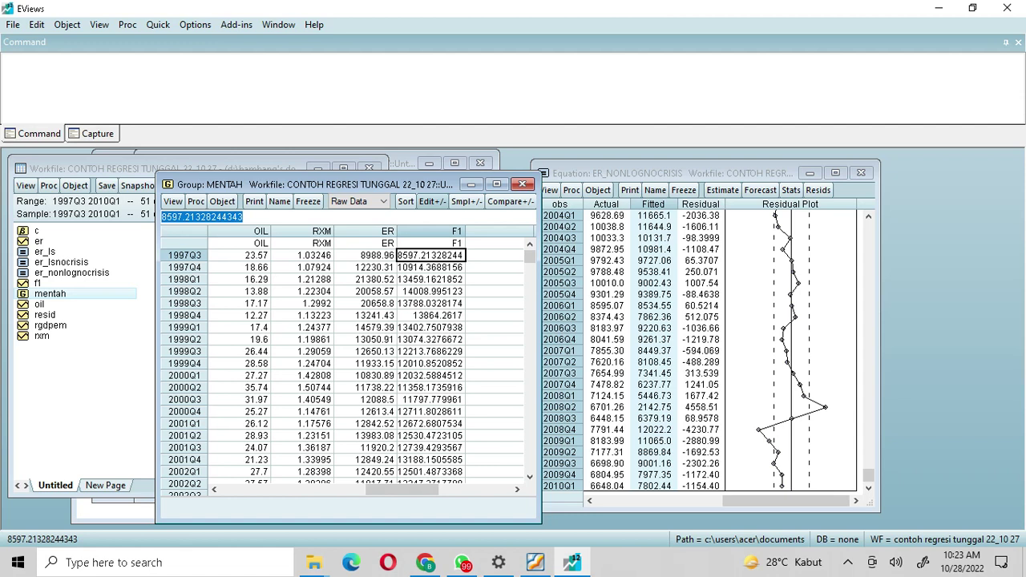
{"action": "left_click", "coordinate": [614, 173]}
{"action": "left_click", "coordinate": [571, 190]}
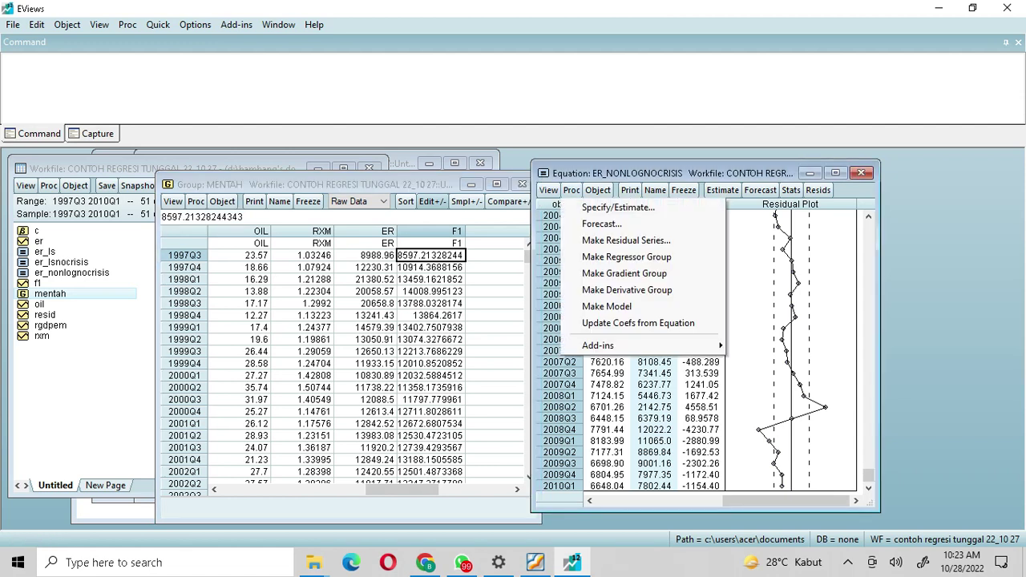
{"action": "left_click", "coordinate": [619, 208]}
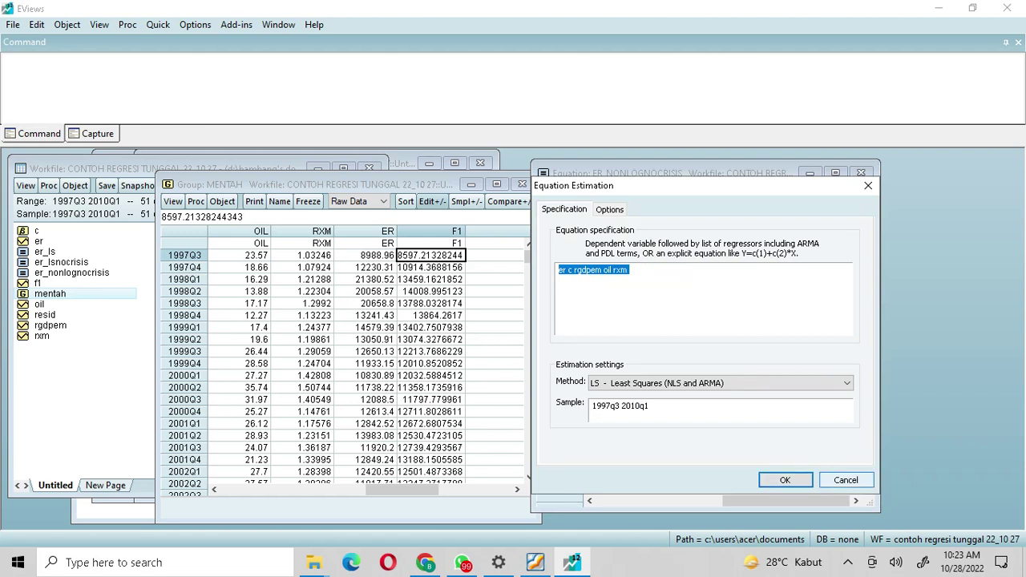
{"action": "left_click", "coordinate": [846, 480]}
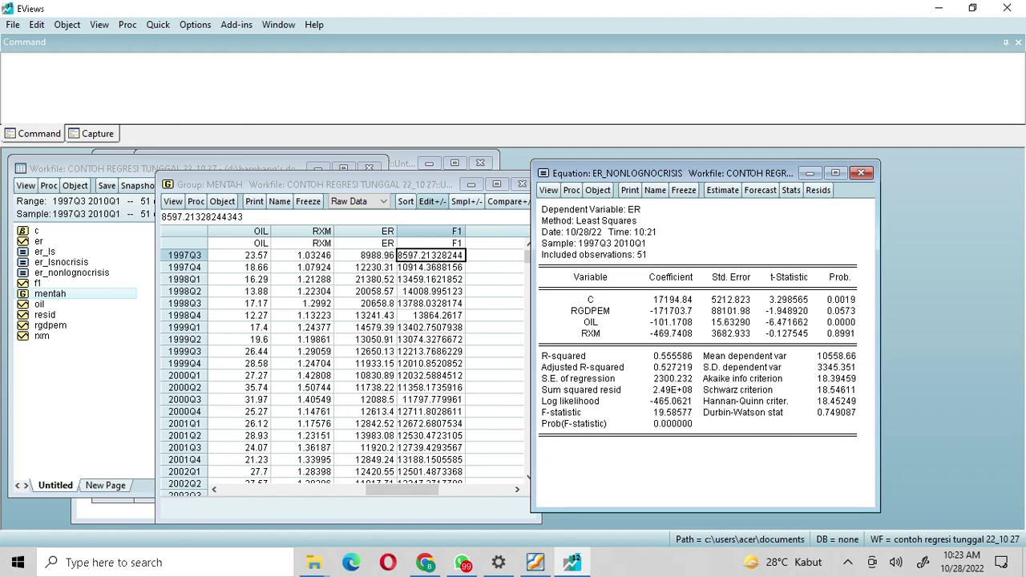
{"action": "left_click", "coordinate": [158, 24]}
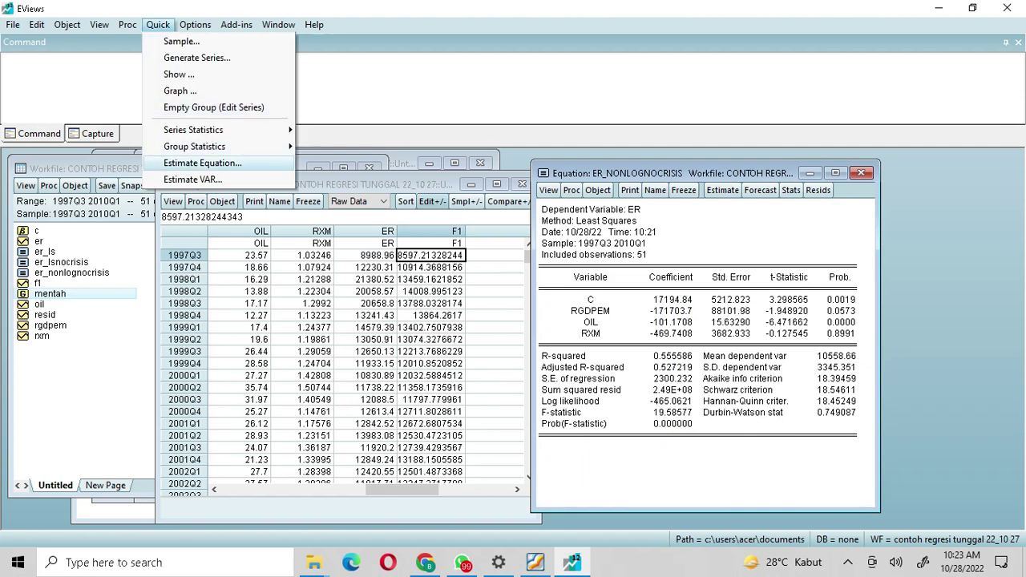
{"action": "left_click", "coordinate": [202, 162]}
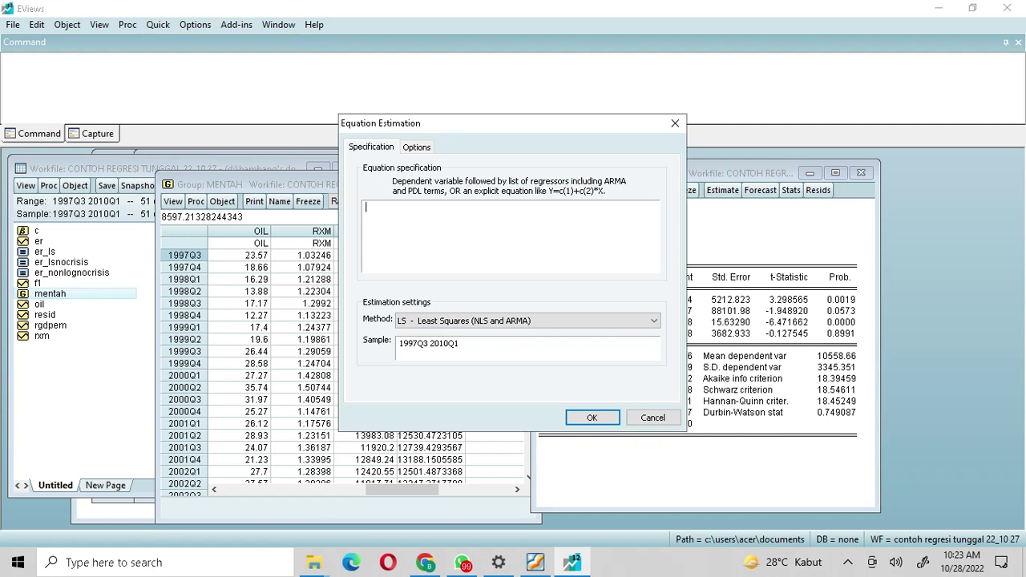
{"action": "key", "text": "ctrl+v"}
{"action": "left_click_drag", "start_coordinate": [605, 123], "coordinate": [477, 140]}
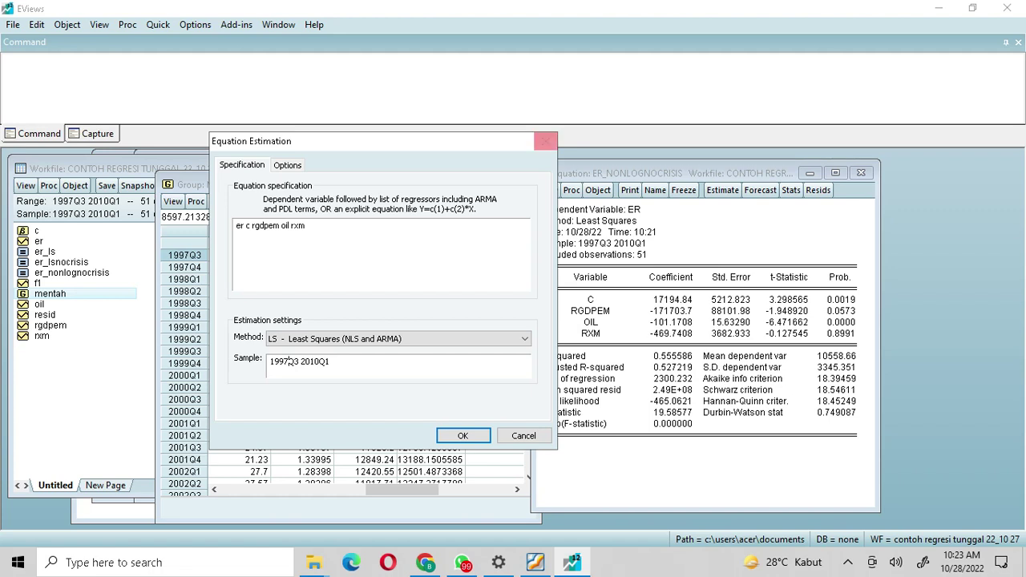
{"action": "left_click", "coordinate": [545, 141]}
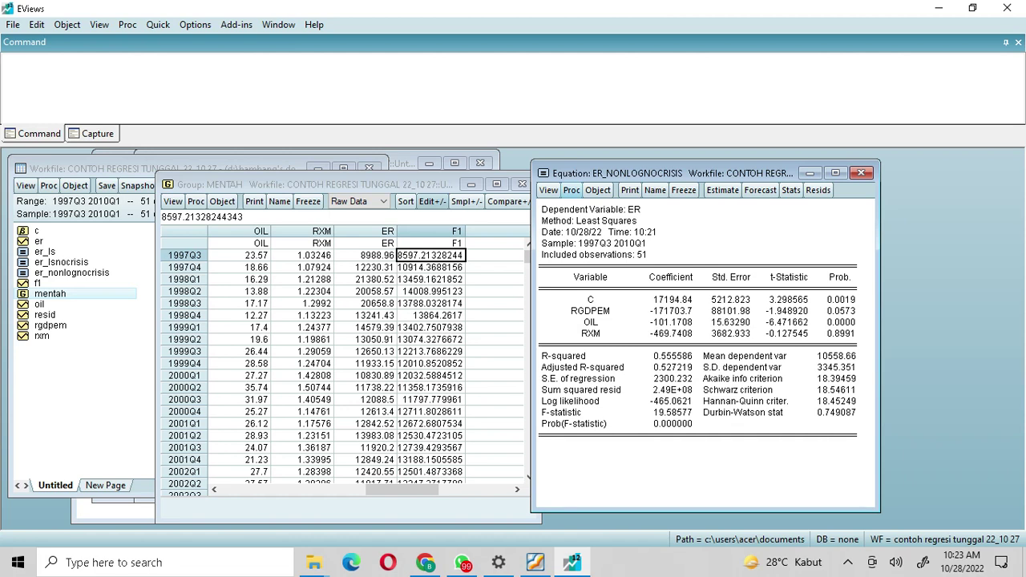
- Re-estimate er_nonlognocrisis by least squares over the sample 1999q3 2010q1
{"action": "left_click", "coordinate": [571, 190]}
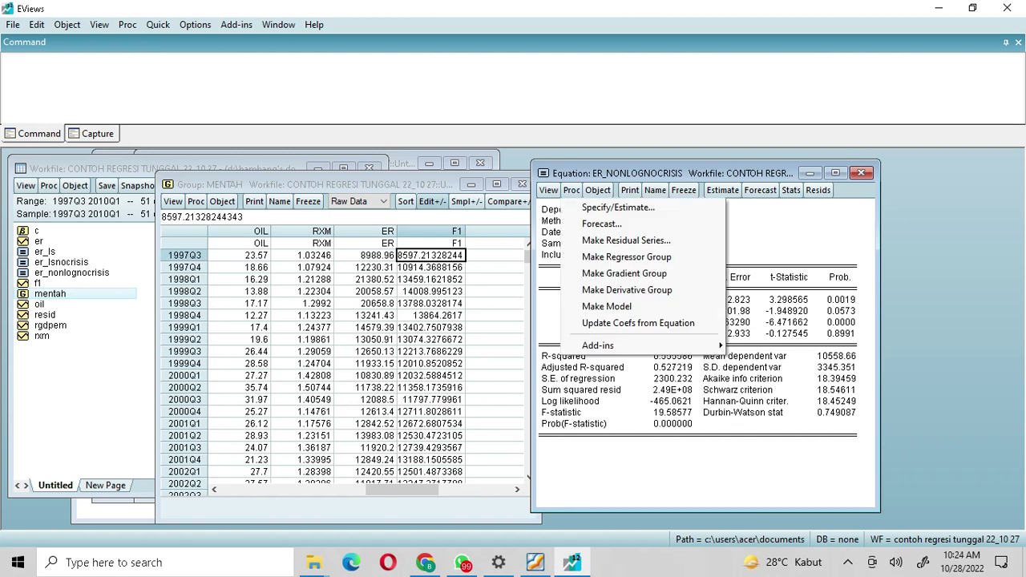
{"action": "left_click", "coordinate": [618, 208]}
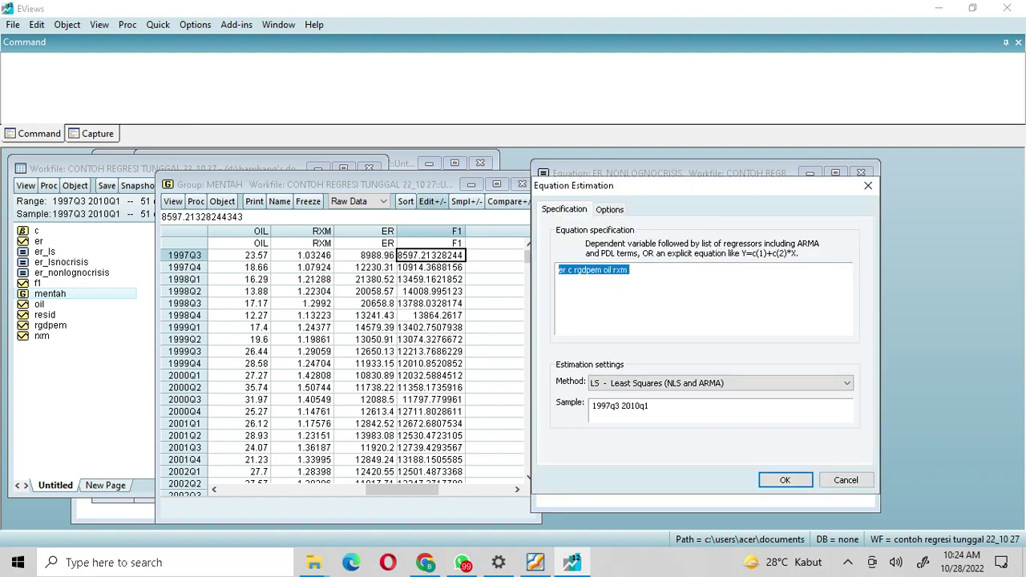
{"action": "left_click", "coordinate": [608, 406]}
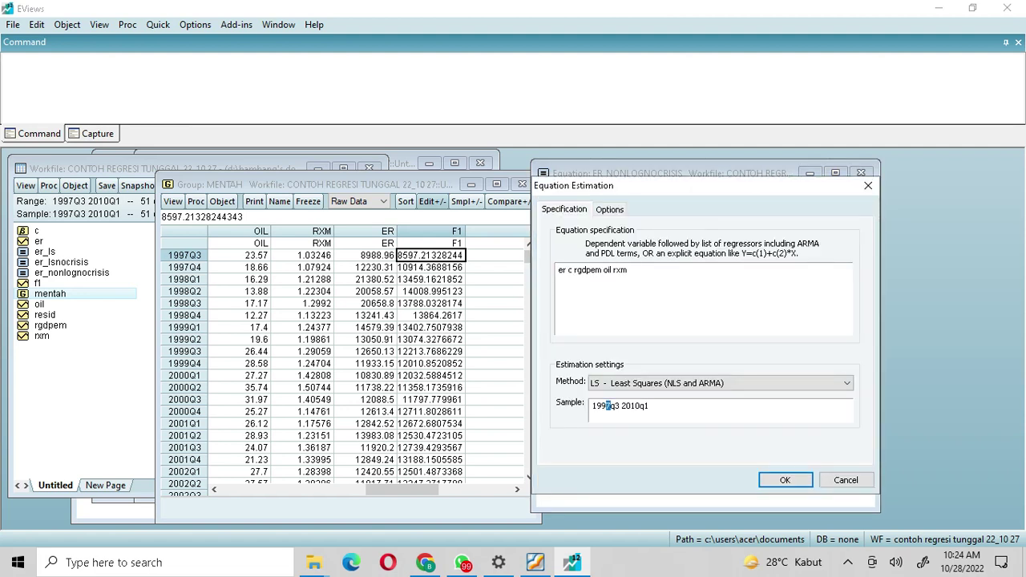
{"action": "type", "text": "9"}
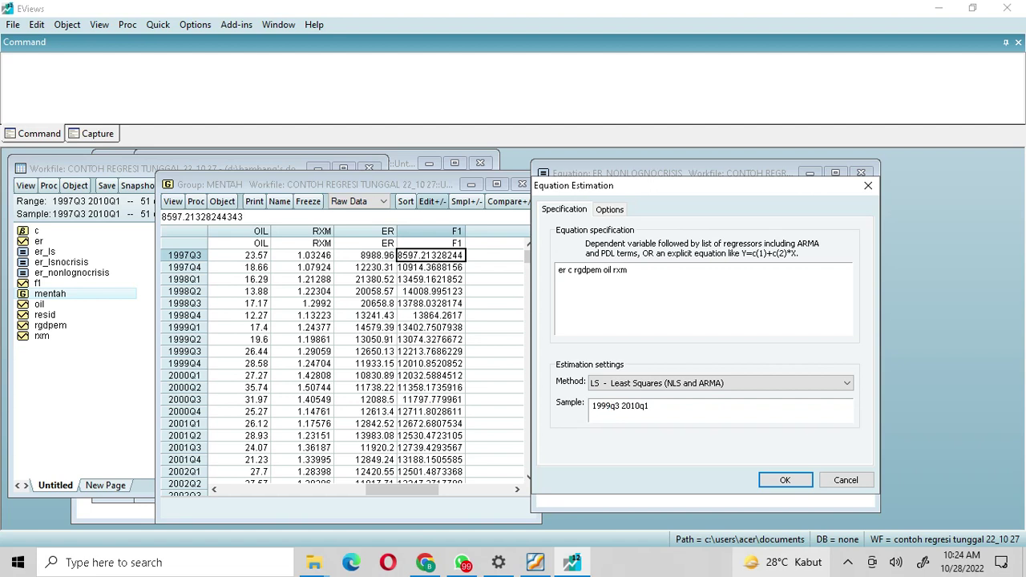
{"action": "key", "text": "Return"}
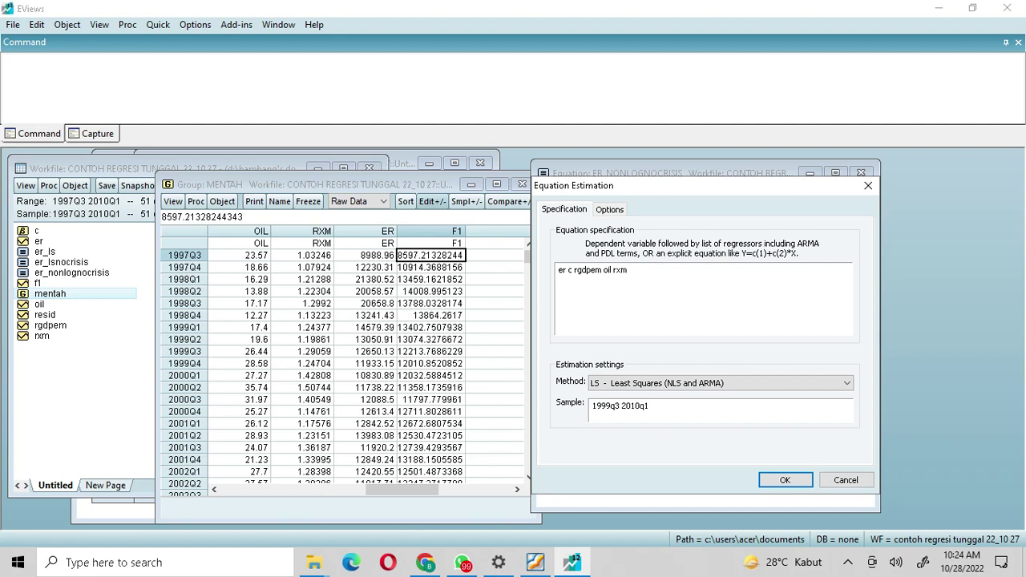
{"action": "left_click", "coordinate": [785, 479]}
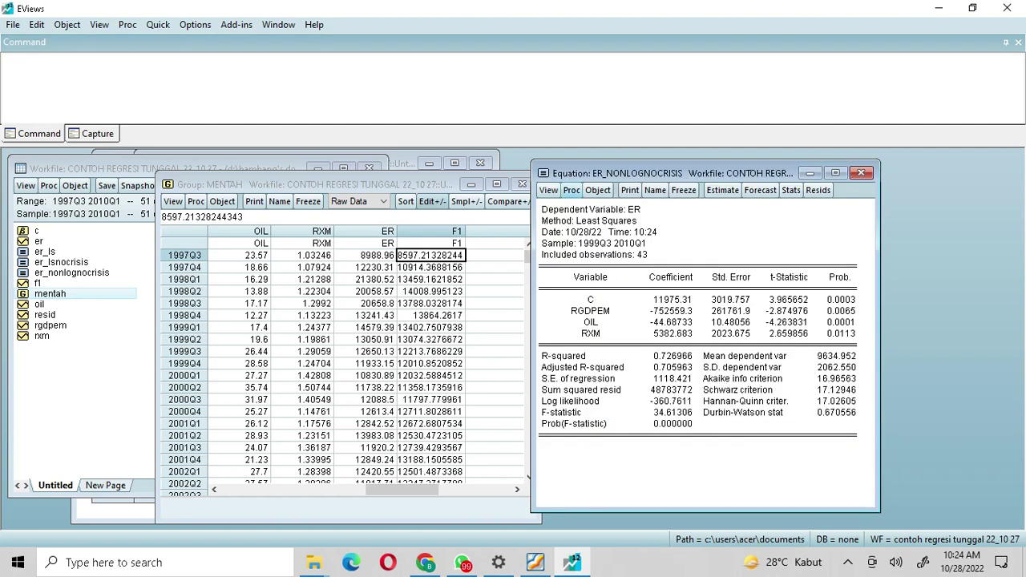
- Show the Actual, Fitted, Residual table of the re-estimated equation and copy its Fitted values from 1999Q3 to 2010Q1 as text using highest precision
{"action": "left_click", "coordinate": [548, 190]}
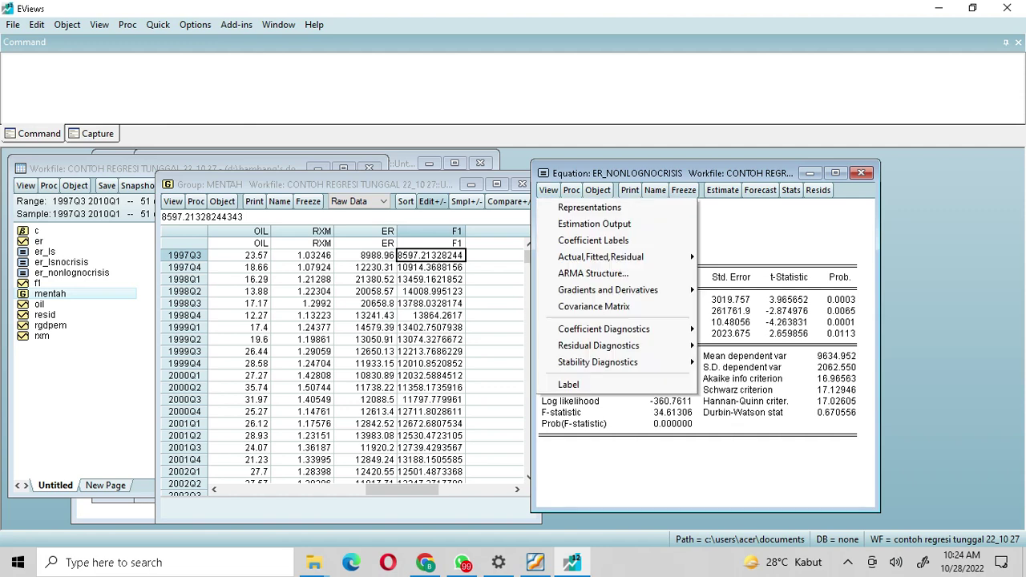
{"action": "mouse_move", "coordinate": [601, 256]}
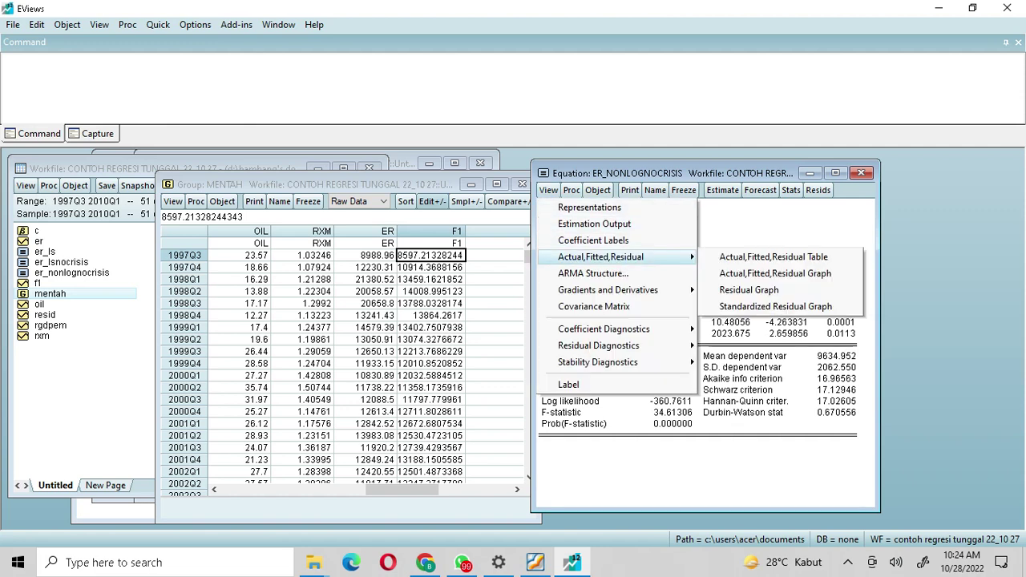
{"action": "left_click", "coordinate": [774, 257]}
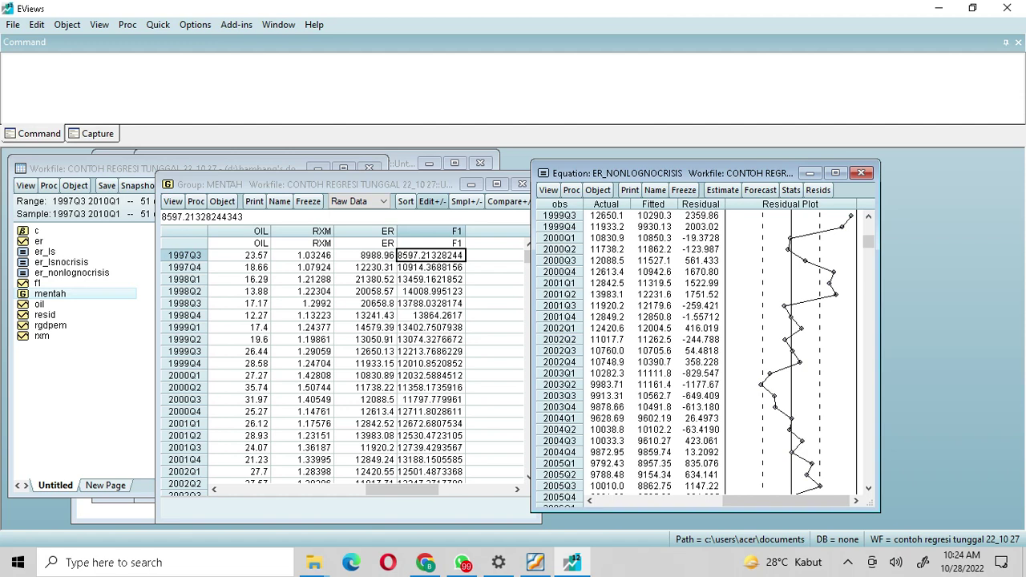
{"action": "left_click", "coordinate": [655, 216]}
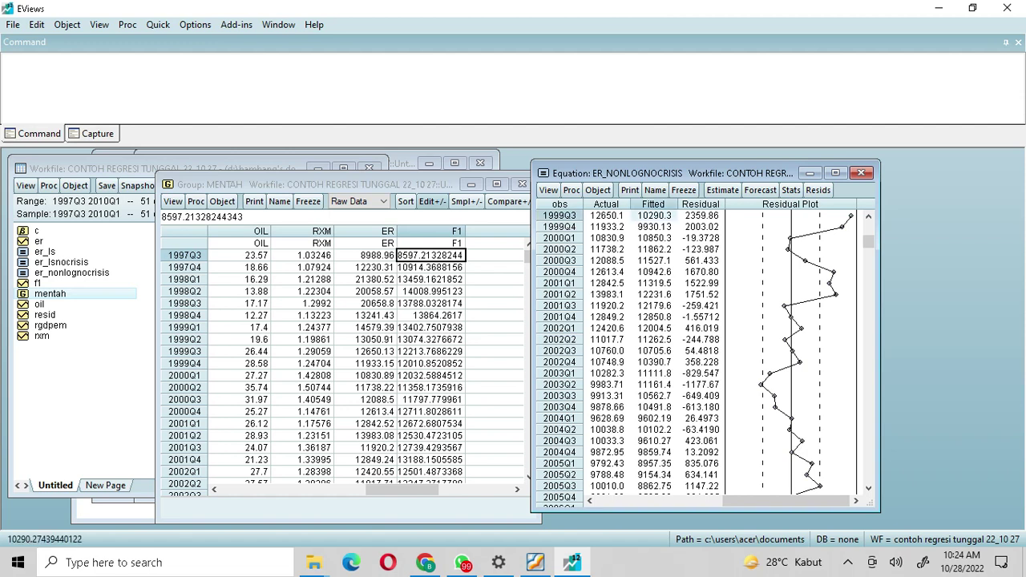
{"action": "scroll", "coordinate": [760, 384], "scroll_direction": "down", "scroll_amount": 8}
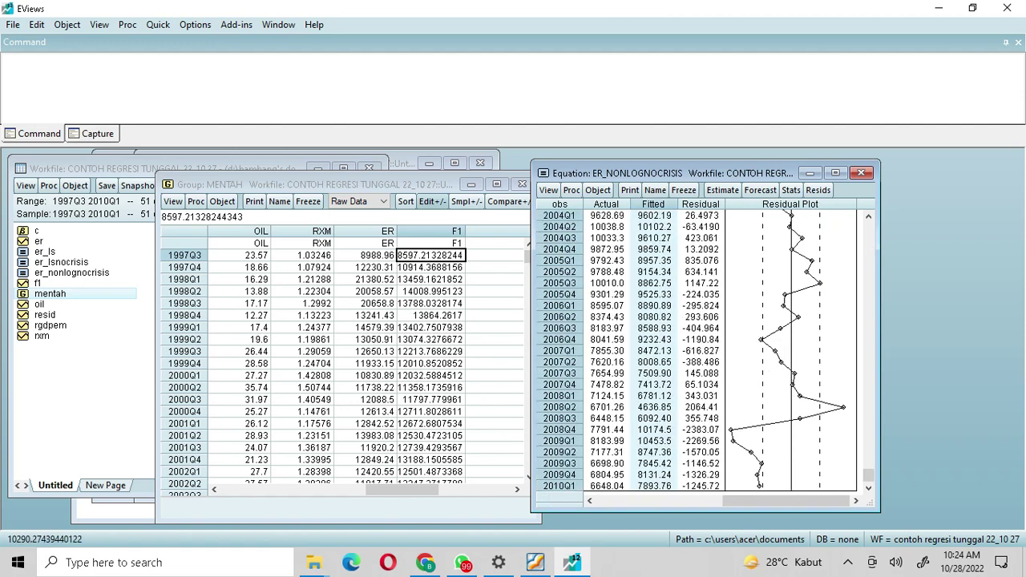
{"action": "key", "text": "ctrl+c"}
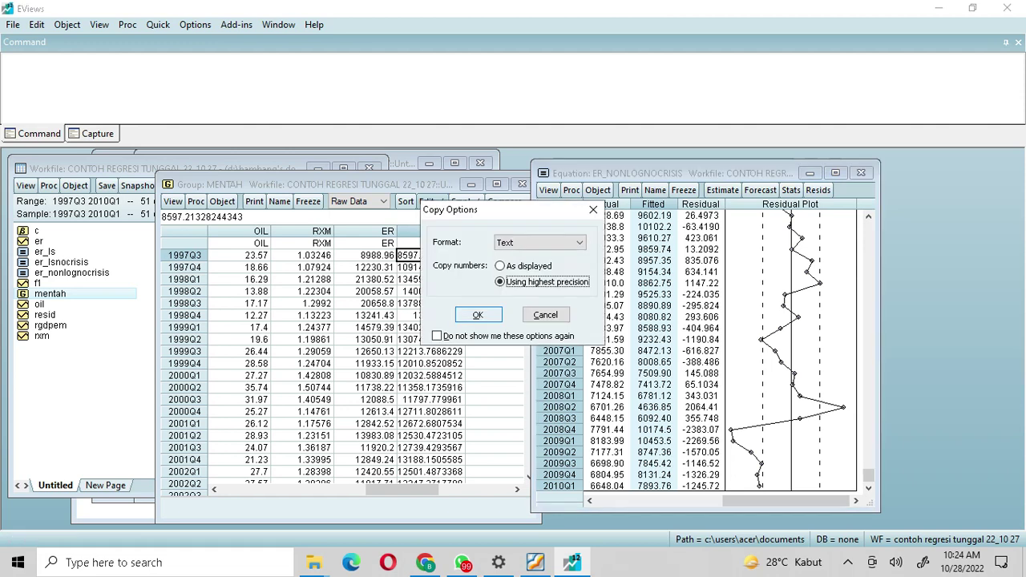
{"action": "key", "text": "Return"}
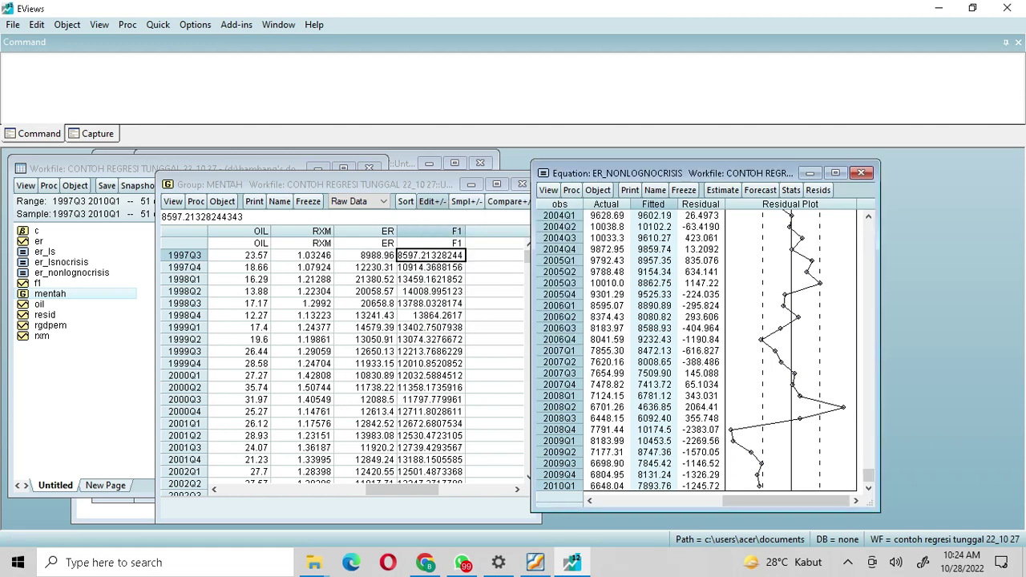
- Paste the copied fitted values into the F1 column of mentah from 1997Q3, and again starting from 1999Q3
{"action": "left_click", "coordinate": [431, 255]}
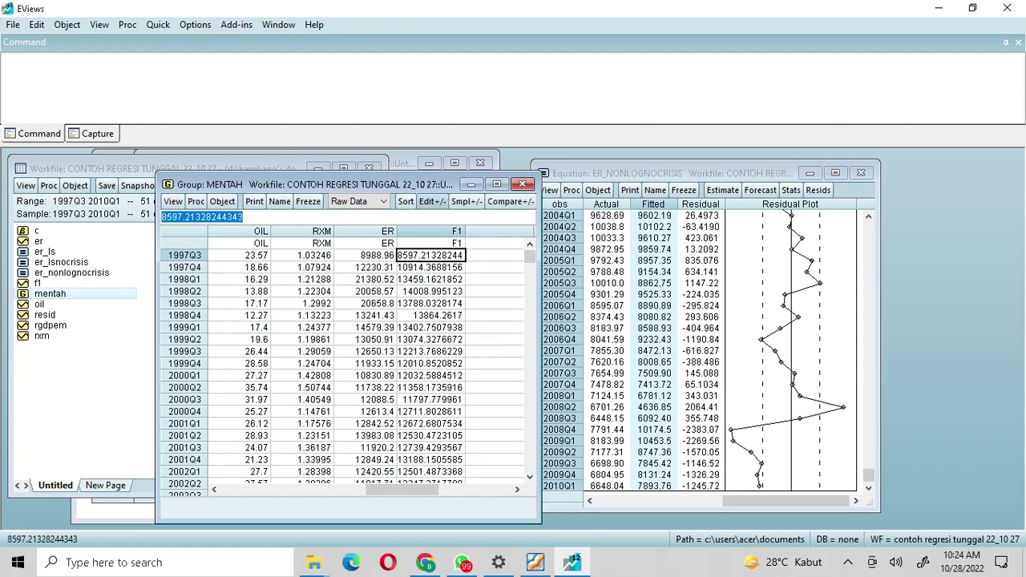
{"action": "key", "text": "ctrl+v"}
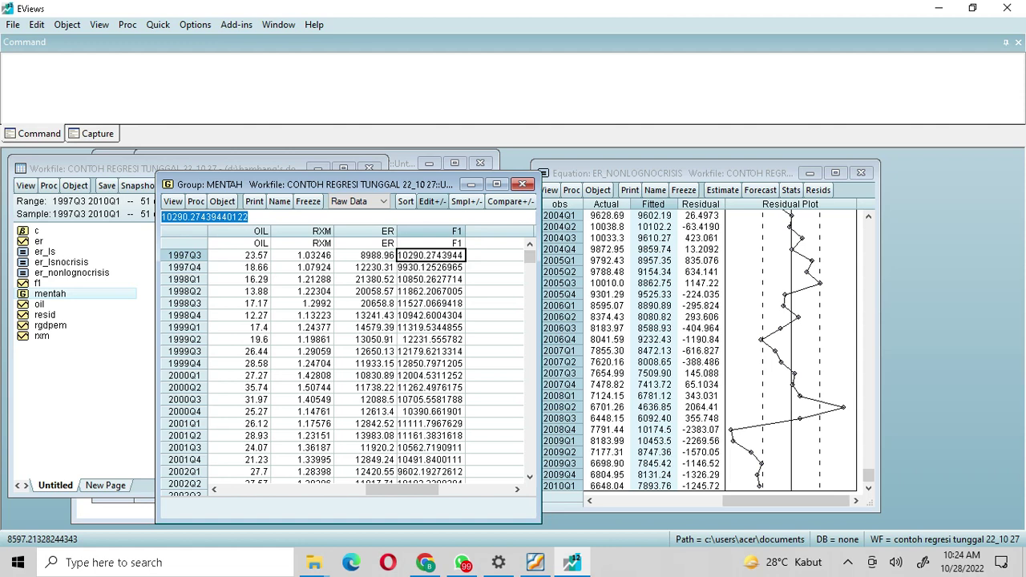
{"action": "key", "text": "Down"}
{"action": "key", "text": "Down"}
{"action": "key", "text": "Down"}
{"action": "key", "text": "Down"}
{"action": "key", "text": "Down"}
{"action": "key", "text": "Down"}
{"action": "key", "text": "Down"}
{"action": "key", "text": "Down"}
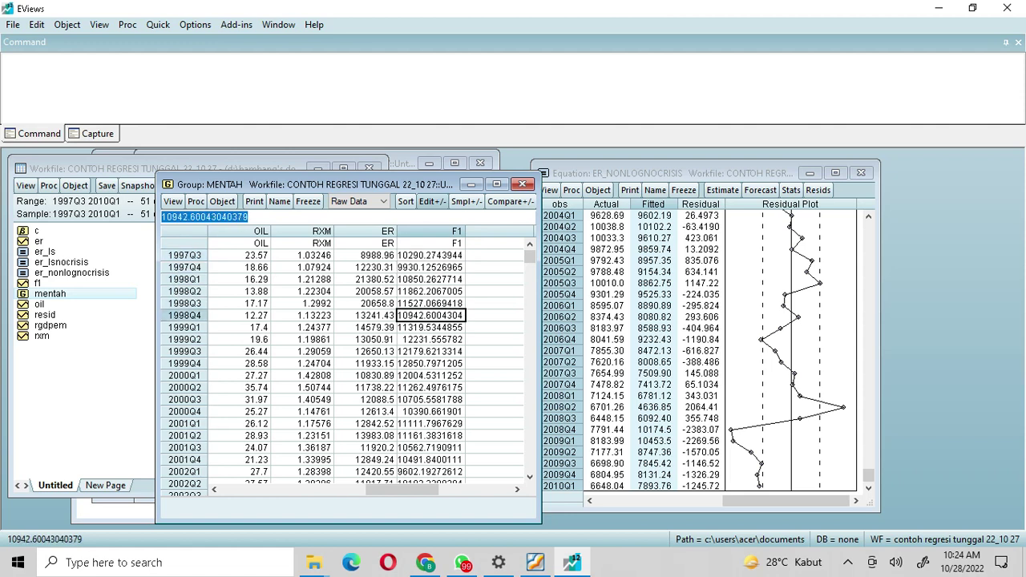
{"action": "key", "text": "ctrl+v"}
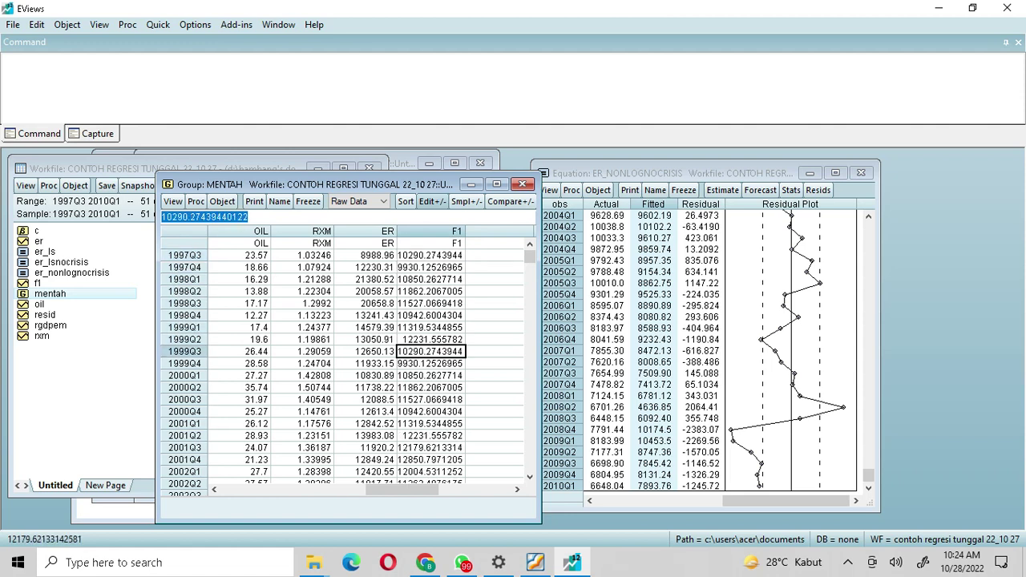
- Set the F1 values of the mentah group from 1997Q3 through 1999Q2 to NA, and check the column down to 2010Q1
{"action": "key", "text": "Up"}
{"action": "key", "text": "Up"}
{"action": "key", "text": "Up"}
{"action": "key", "text": "Up"}
{"action": "key", "text": "Up"}
{"action": "key", "text": "Up"}
{"action": "key", "text": "Up"}
{"action": "key", "text": "Up"}
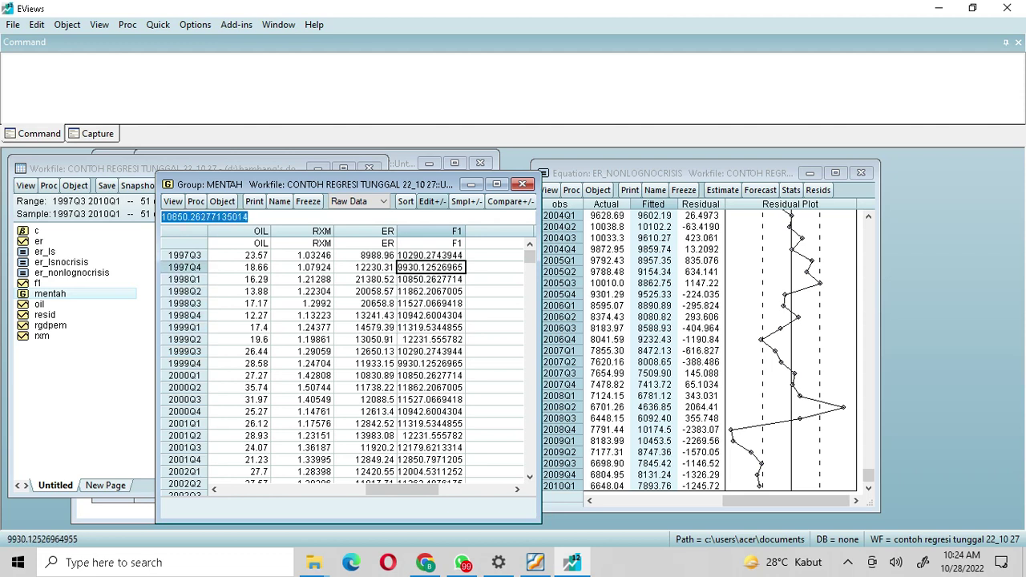
{"action": "type", "text": "na"}
{"action": "key", "text": "Return"}
{"action": "type", "text": "na"}
{"action": "key", "text": "Return"}
{"action": "type", "text": "na"}
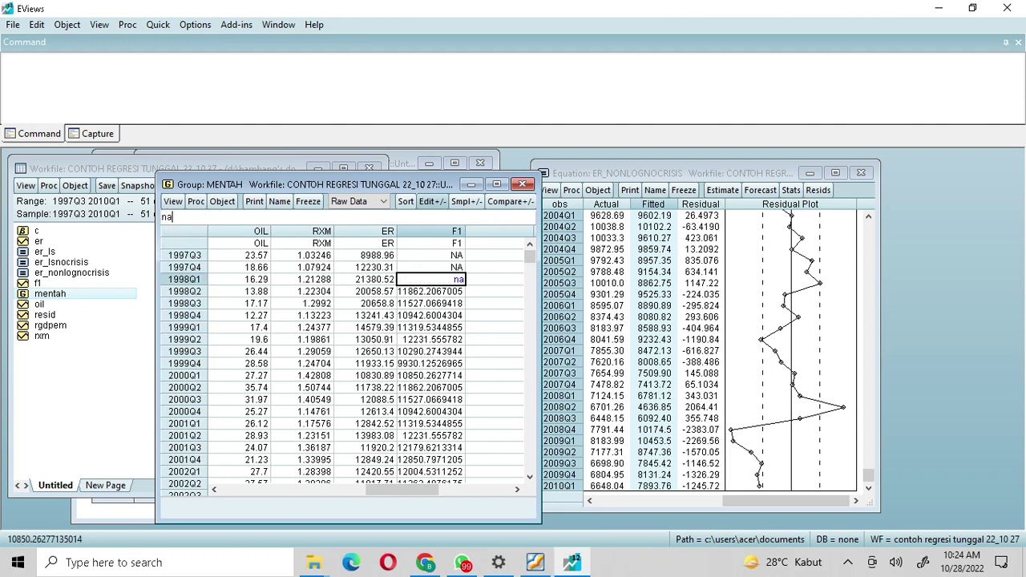
{"action": "key", "text": "Return"}
{"action": "type", "text": "na"}
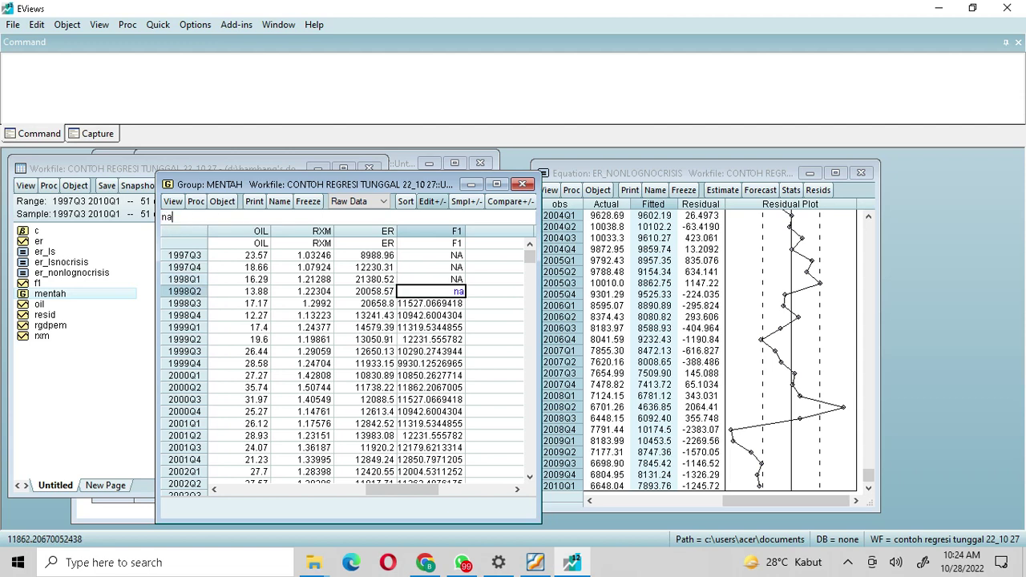
{"action": "key", "text": "Return"}
{"action": "type", "text": "na"}
{"action": "key", "text": "Return"}
{"action": "type", "text": "na"}
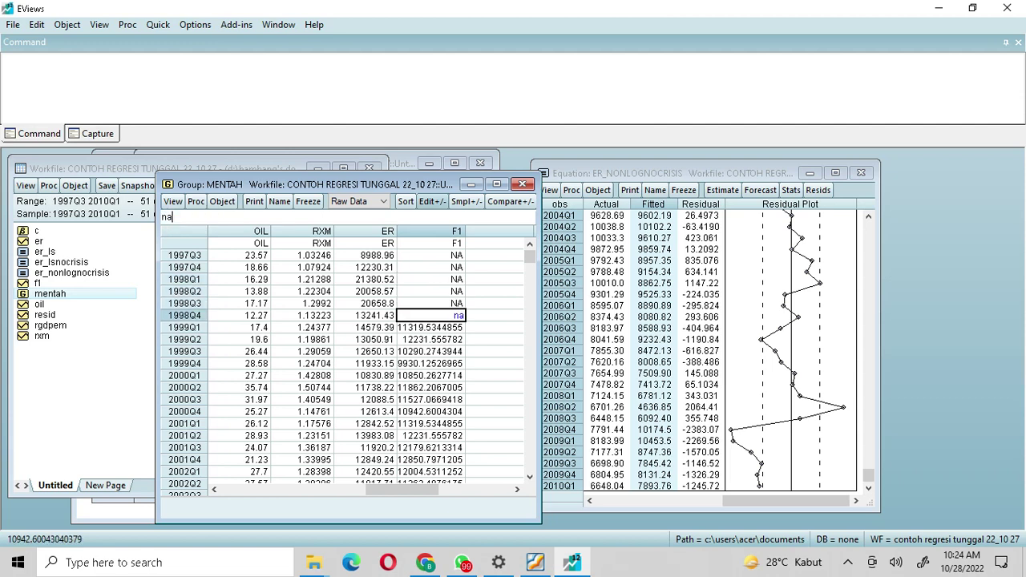
{"action": "key", "text": "Return"}
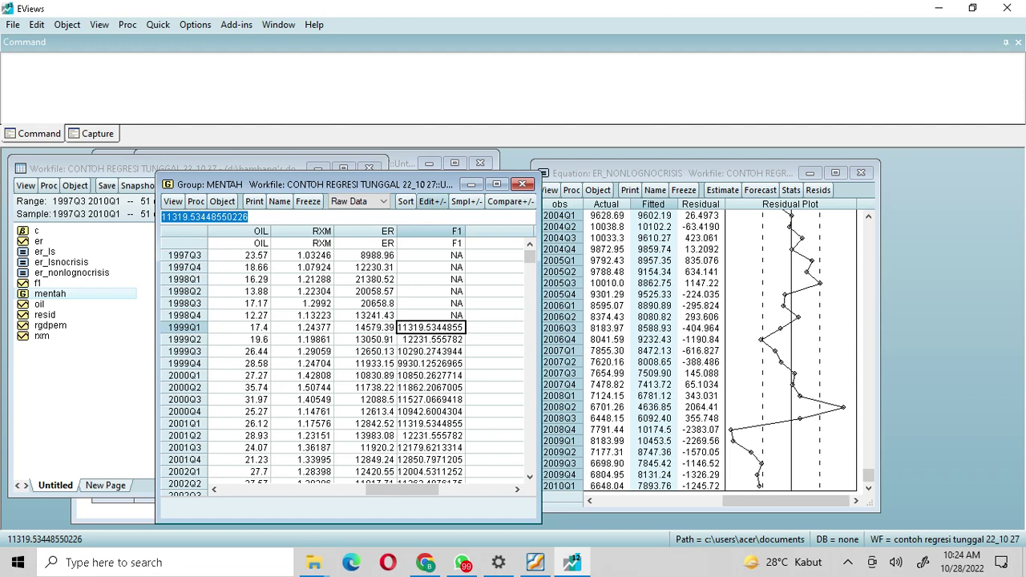
{"action": "type", "text": "na"}
{"action": "key", "text": "Return"}
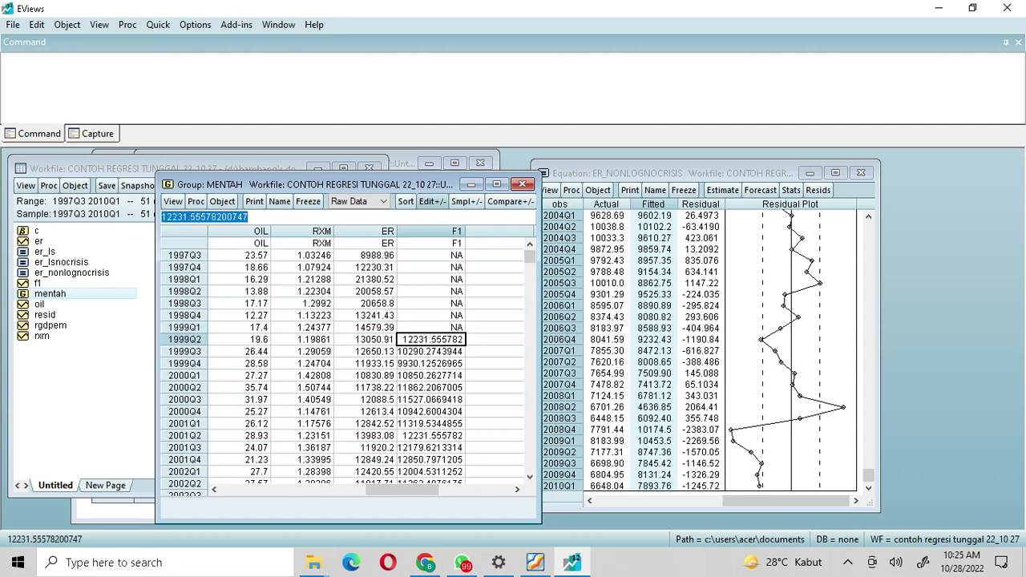
{"action": "type", "text": "na"}
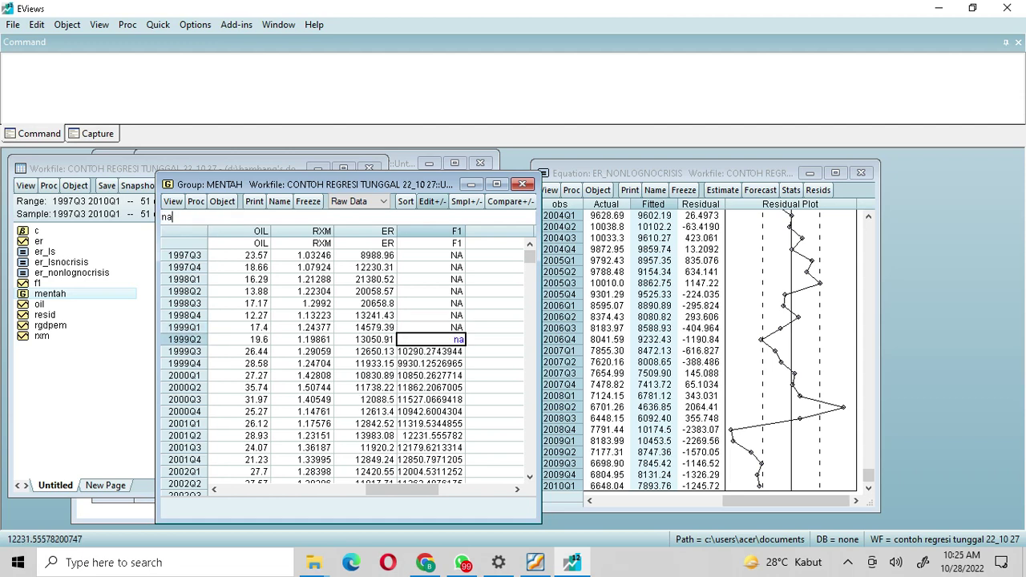
{"action": "left_click_drag", "start_coordinate": [530, 257], "coordinate": [530, 465]}
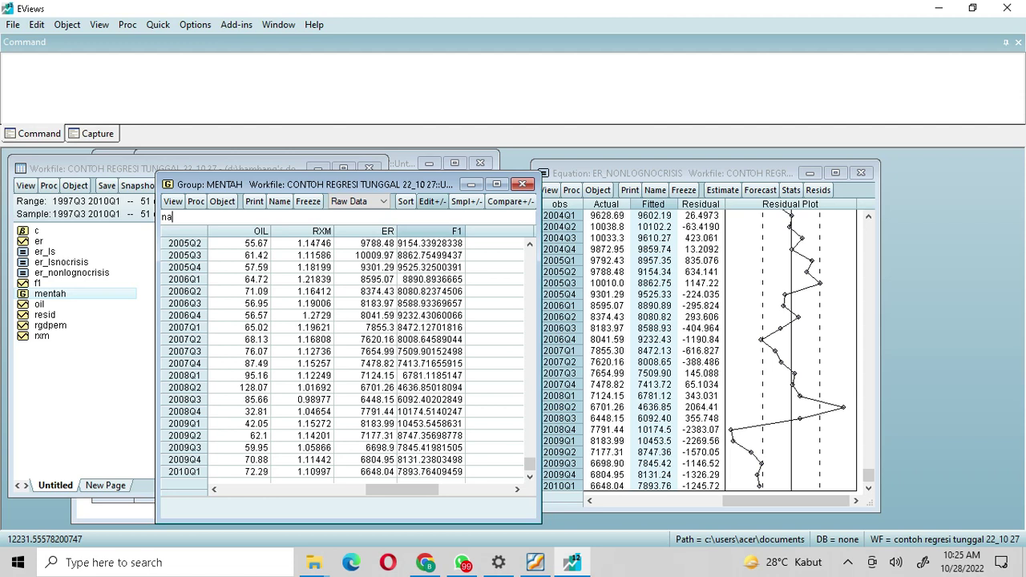
- Copy the specification er c rgdpem oil rxm from er_nonlognocrisis into a new equation estimation
{"action": "left_click", "coordinate": [571, 190]}
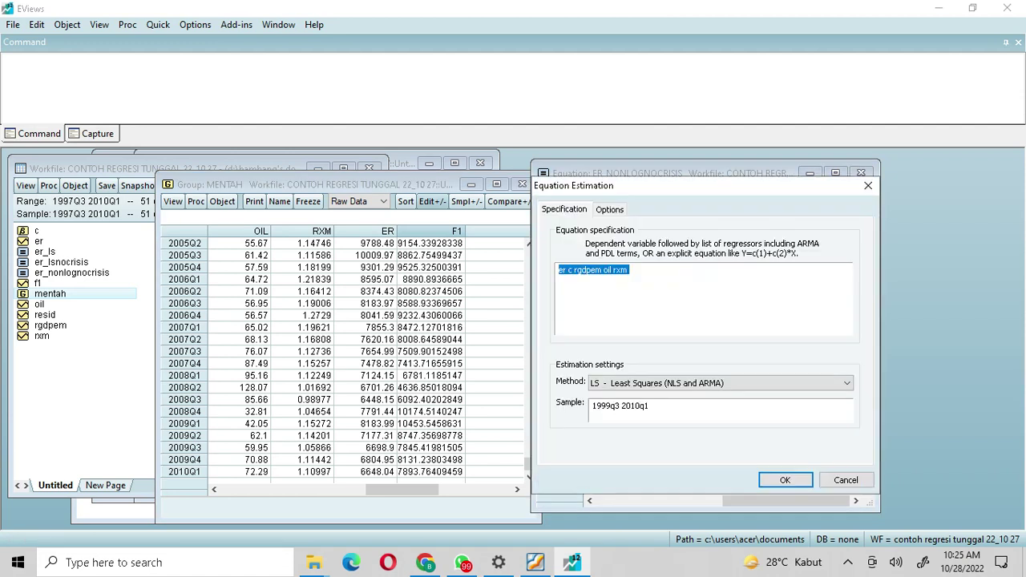
{"action": "left_click", "coordinate": [785, 480]}
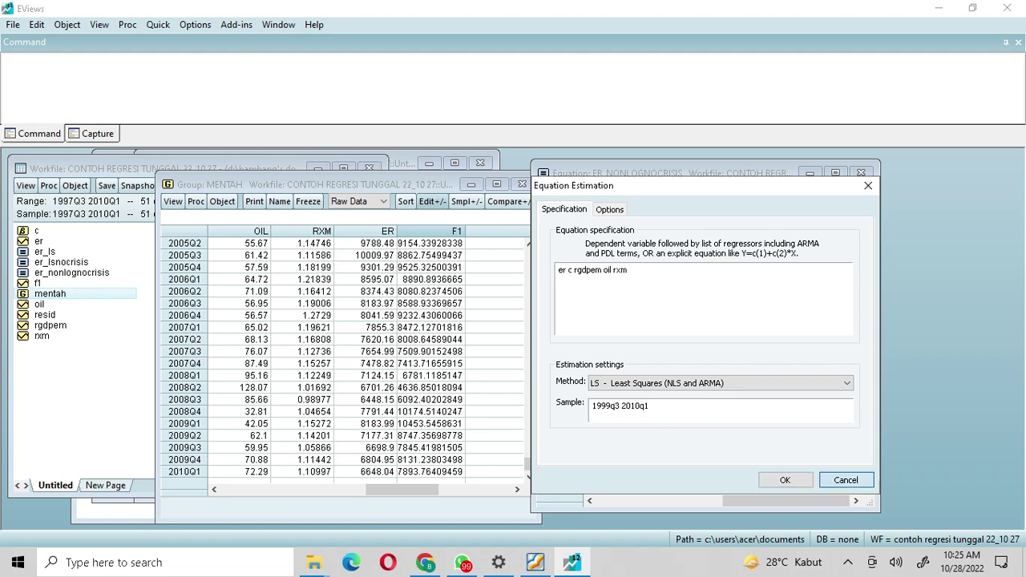
{"action": "left_click", "coordinate": [158, 24]}
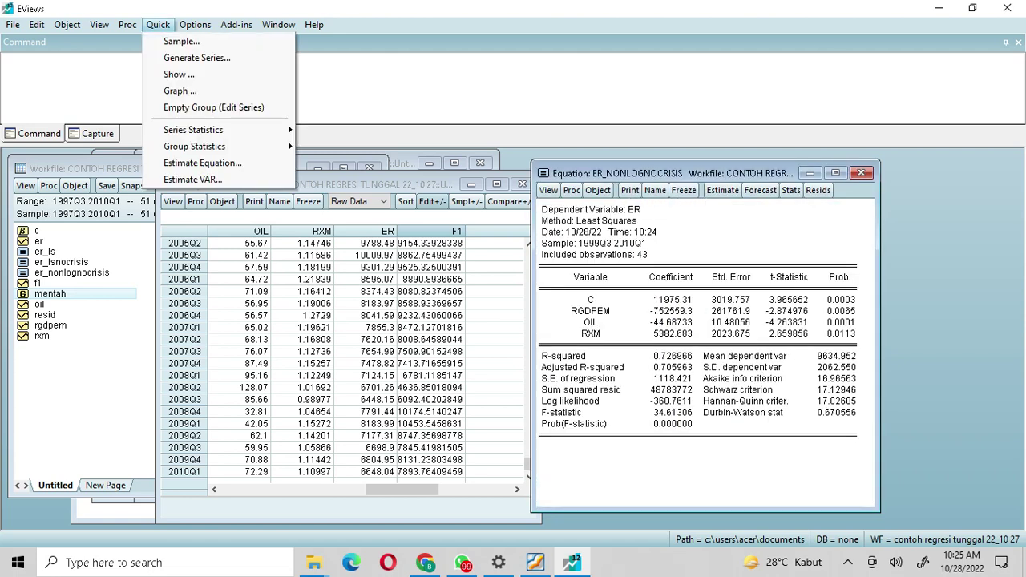
{"action": "left_click", "coordinate": [202, 163]}
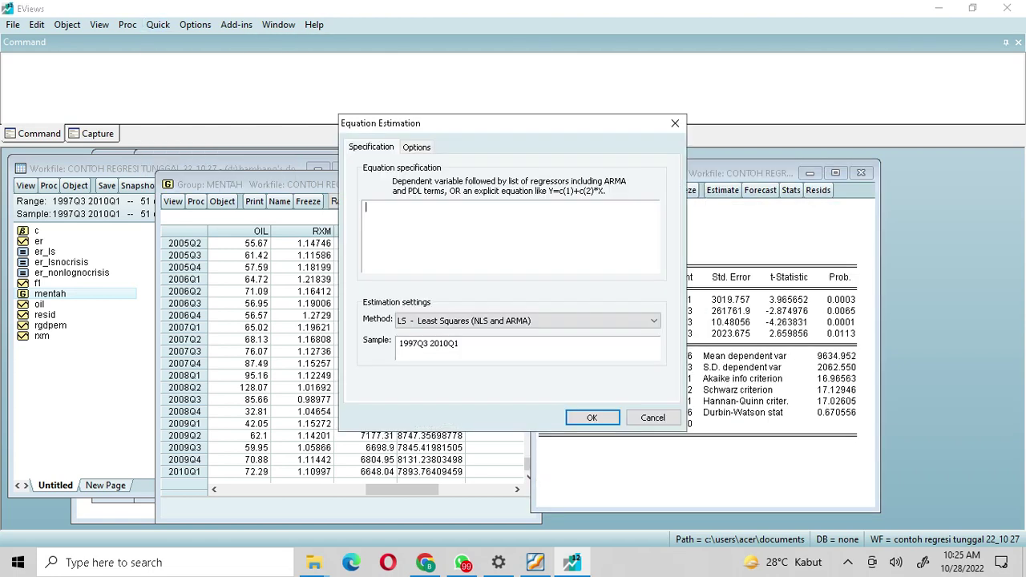
{"action": "key", "text": "ctrl+v"}
- Change the new equation's specification to ln(er) c rgdpem ln(oil) rxm
{"action": "type", "text": "ln(er)"}
{"action": "type", "text": "ln("}
{"action": "key", "text": "BackSpace"}
{"action": "key", "text": "BackSpace"}
{"action": "key", "text": "BackSpace"}
{"action": "left_click", "coordinate": [422, 208]}
{"action": "type", "text": "ln("}
{"action": "left_click", "coordinate": [443, 208]}
{"action": "type", "text": ")"}
- Try to estimate the ln equation by least squares over the sample 1999Q3 2010Q1, and leave the estimation
{"action": "left_click_drag", "start_coordinate": [405, 343], "coordinate": [418, 343]}
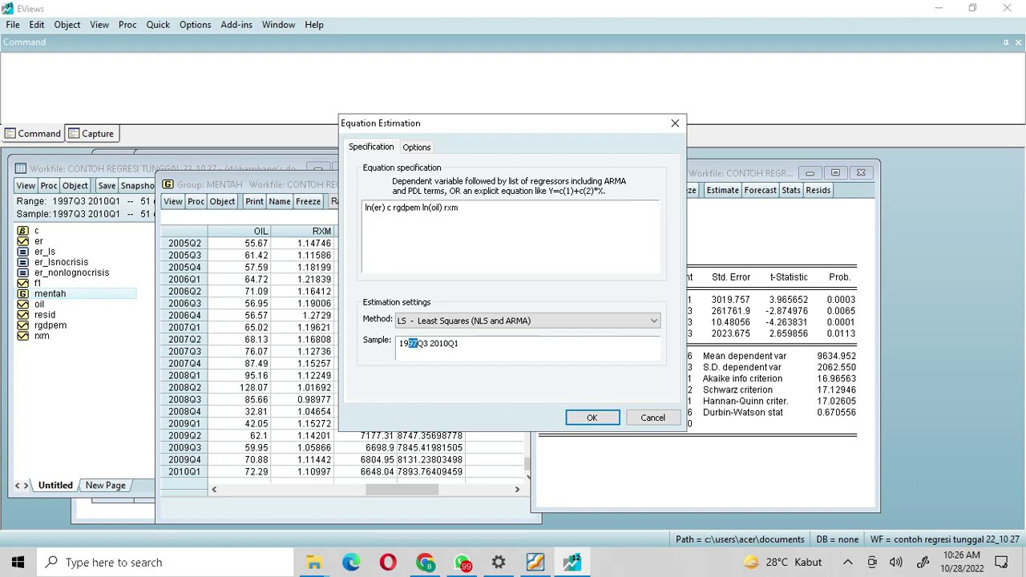
{"action": "type", "text": "99"}
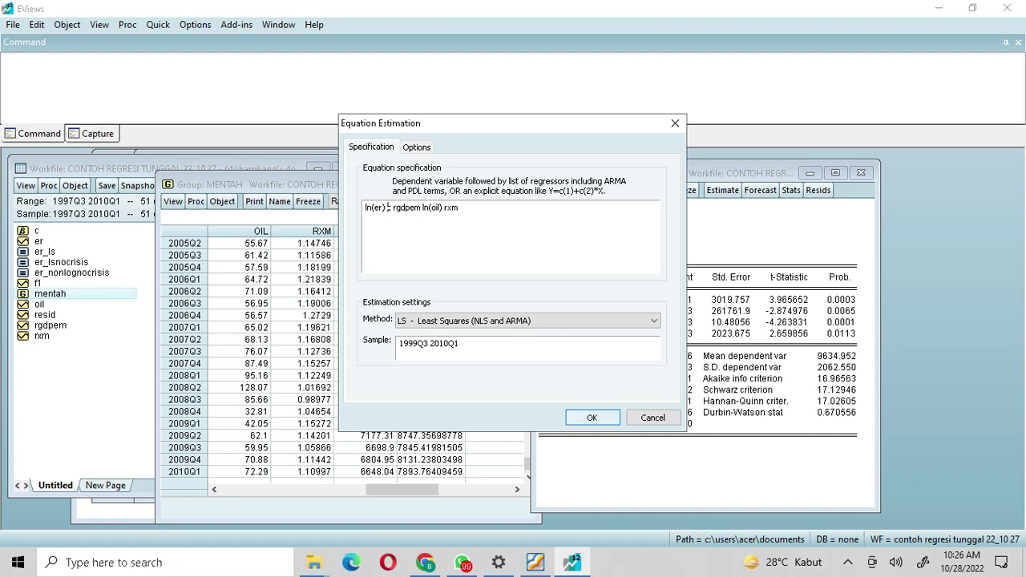
{"action": "key", "text": "Return"}
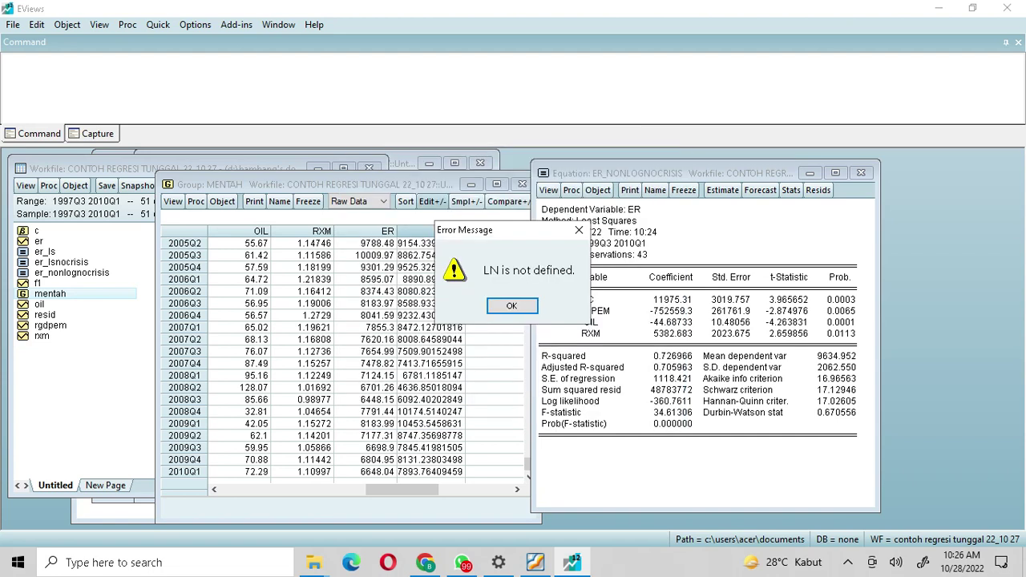
{"action": "key", "text": "Return"}
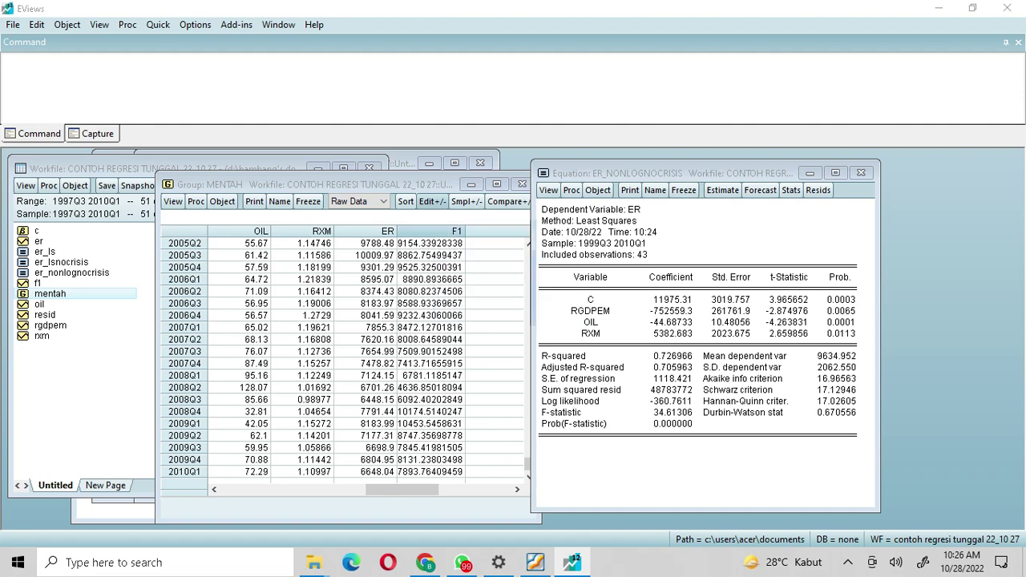
{"action": "left_click", "coordinate": [460, 208]}
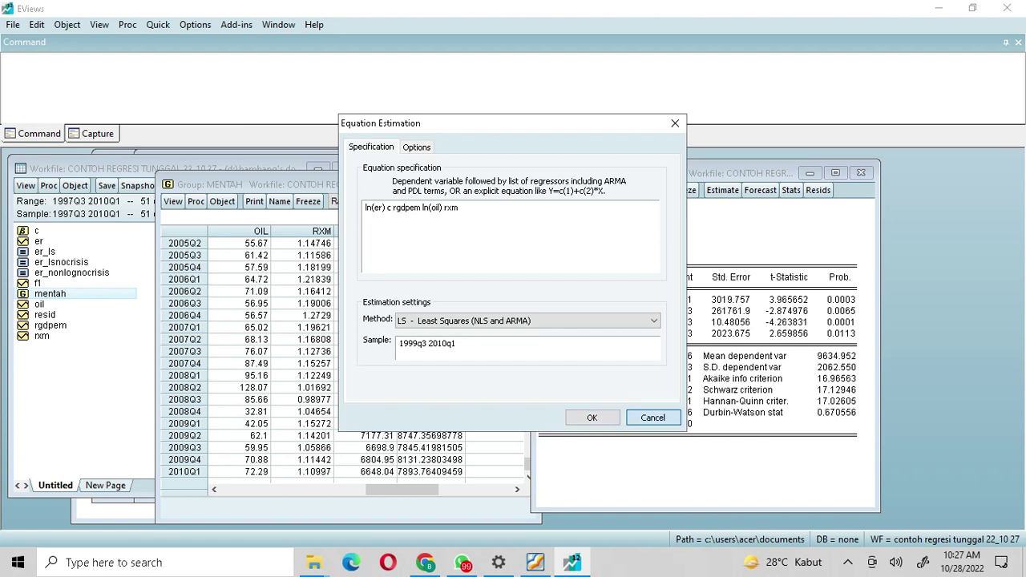
{"action": "left_click", "coordinate": [592, 418]}
- Generate a new series in the workfile with the equation lner=log(er) over the sample 1997Q3 2010Q1
{"action": "left_click", "coordinate": [90, 383]}
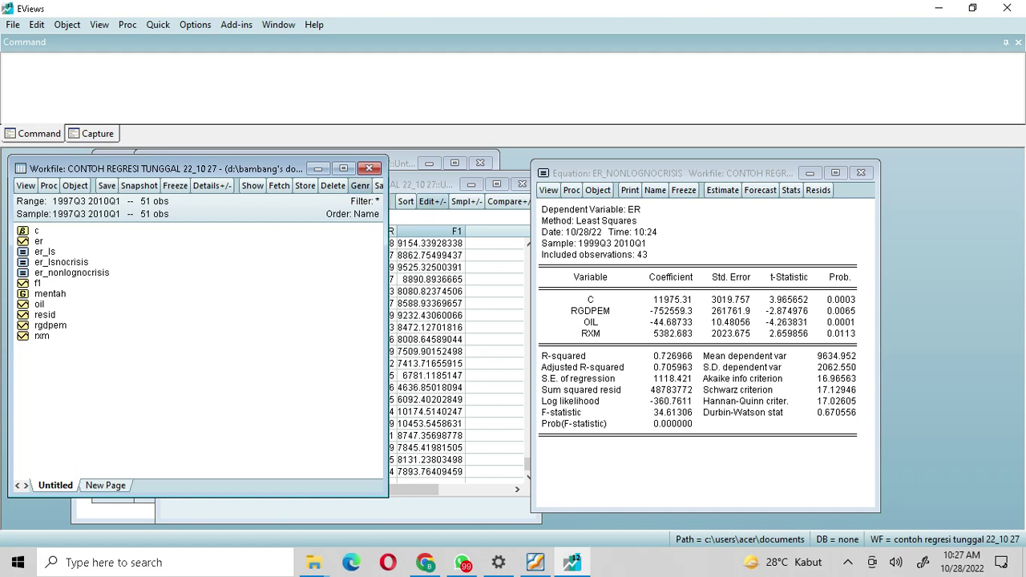
{"action": "left_click", "coordinate": [360, 185]}
{"action": "type", "text": "kn"}
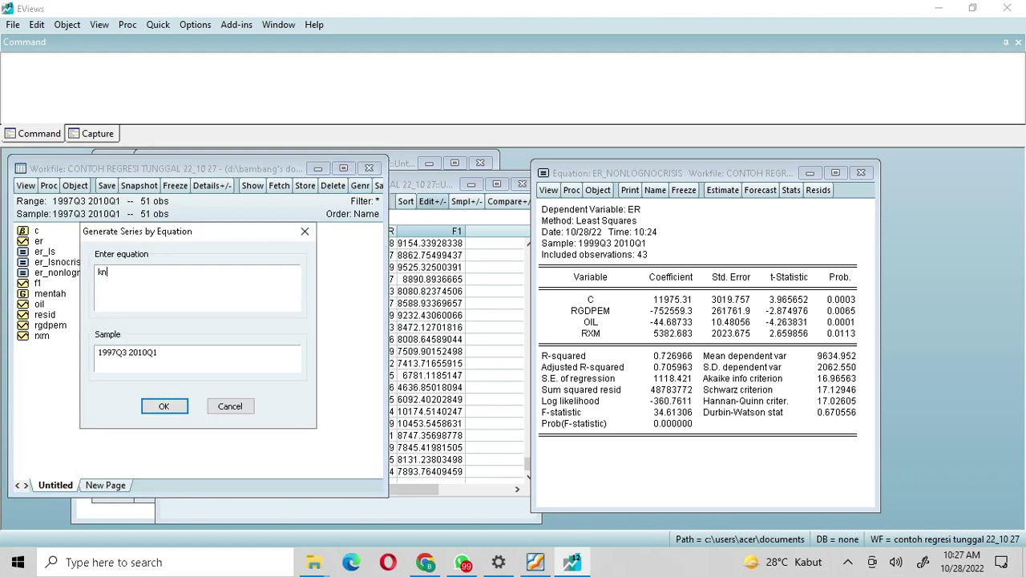
{"action": "key", "text": "BackSpace"}
{"action": "key", "text": "BackSpace"}
{"action": "type", "text": "lner=ln"}
{"action": "key", "text": "BackSpace"}
{"action": "key", "text": "BackSpace"}
{"action": "type", "text": "ln(er)"}
{"action": "key", "text": "Left"}
{"action": "key", "text": "Left"}
{"action": "key", "text": "BackSpace"}
{"action": "type", "text": "og"}
{"action": "key", "text": "Return"}
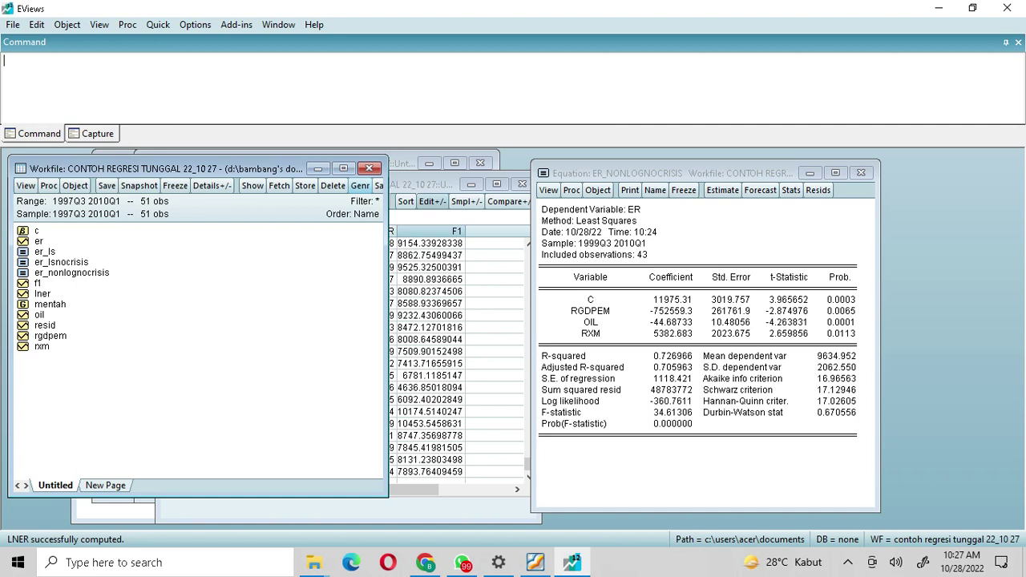
- Generate a new series with the equation lnoil=log(oil) over the sample 1997Q3 2010Q1
{"action": "left_click", "coordinate": [360, 186]}
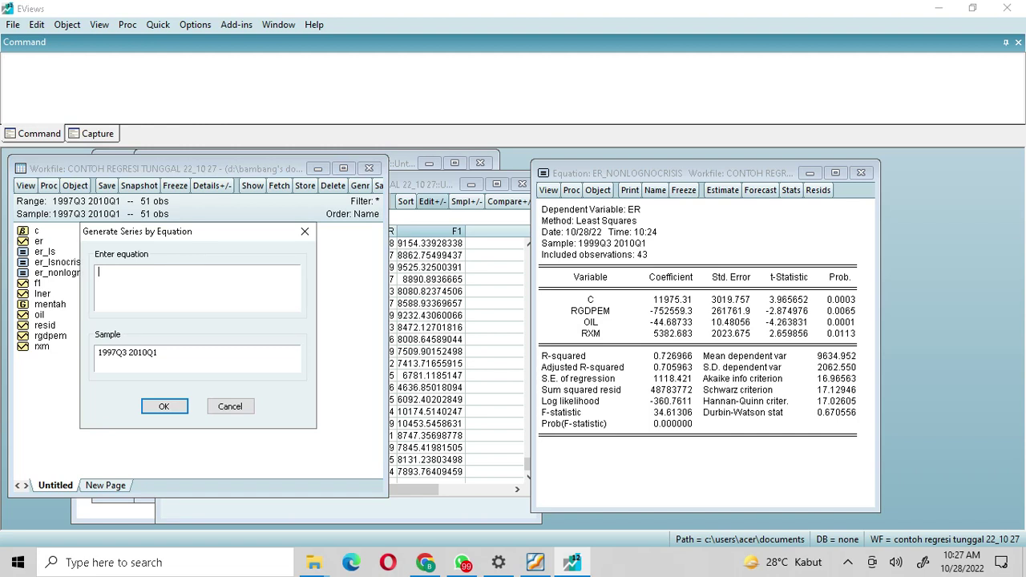
{"action": "type", "text": "lnoil="}
{"action": "type", "text": "log("}
{"action": "type", "text": "oil)"}
{"action": "key", "text": "Return"}
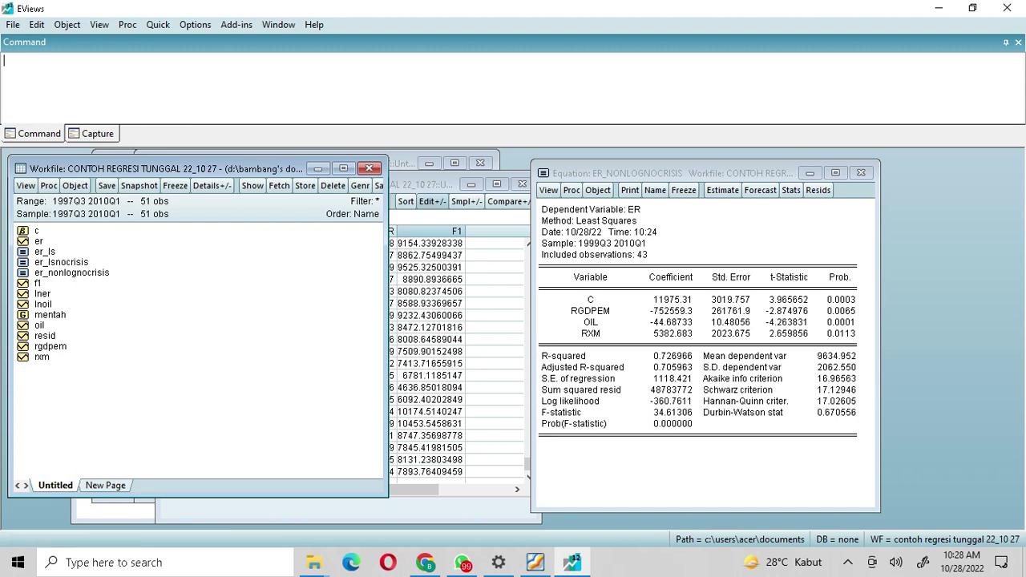
- Open the series oil and lnoil together as a group to compare their values
{"action": "left_click", "coordinate": [48, 325]}
{"action": "left_click", "coordinate": [43, 305], "text": "ctrl"}
{"action": "right_click", "coordinate": [109, 304]}
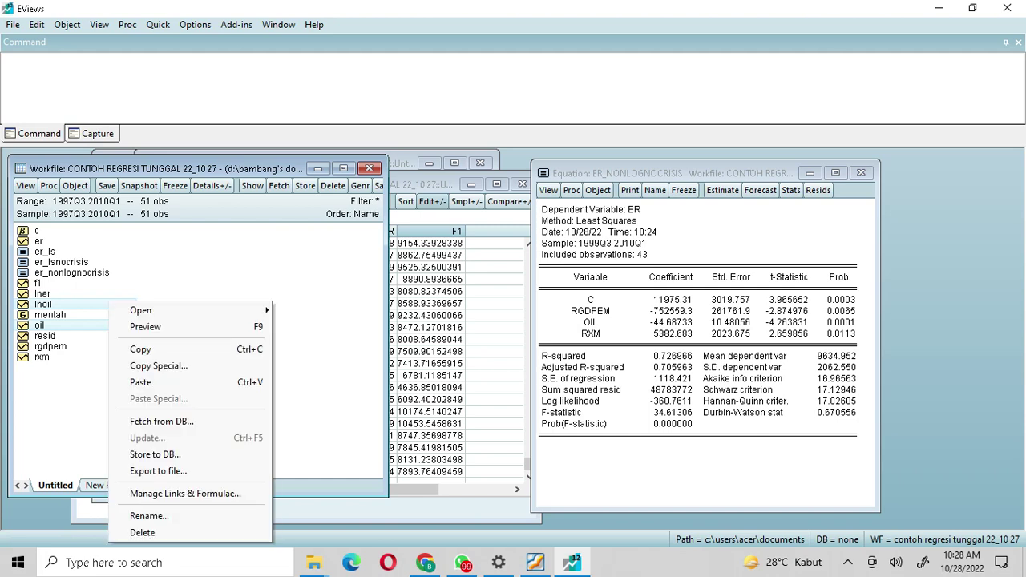
{"action": "mouse_move", "coordinate": [160, 310]}
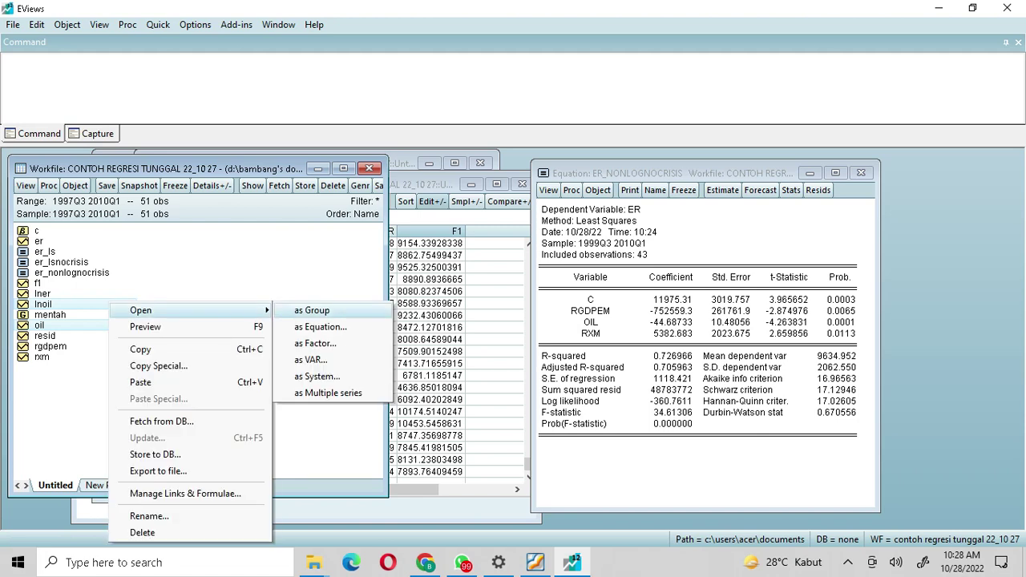
{"action": "left_click", "coordinate": [312, 310]}
{"action": "left_click_drag", "start_coordinate": [551, 227], "coordinate": [551, 210]}
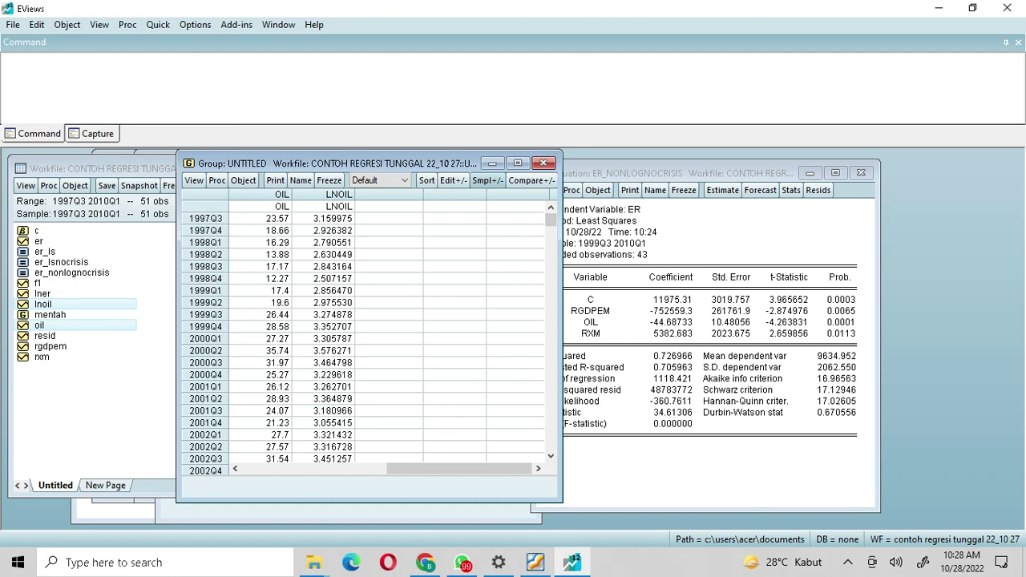
- Open the series er and lner together as a group to compare their values, deleting the untitled oil and lnoil group
{"action": "left_click", "coordinate": [43, 294]}
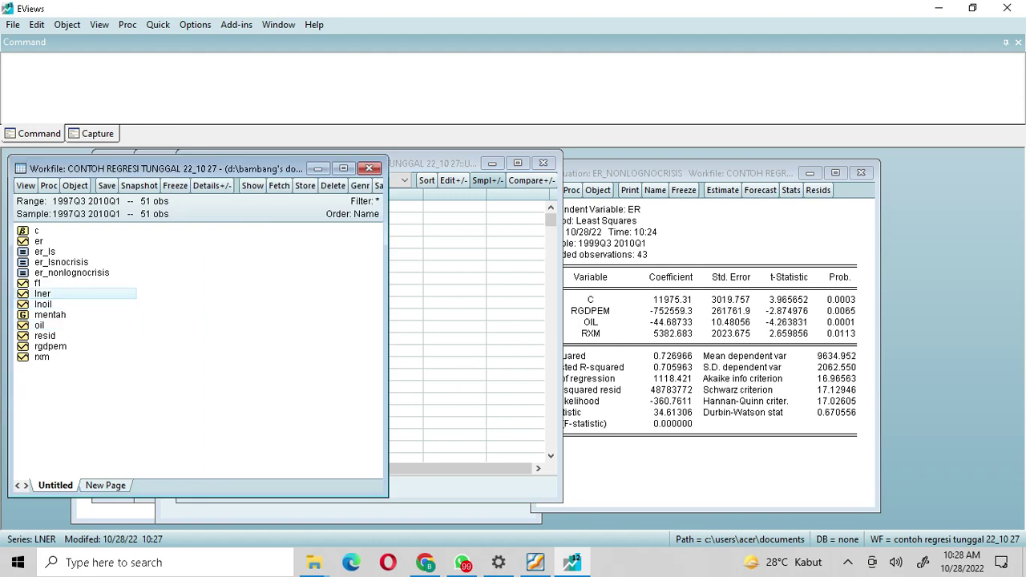
{"action": "left_click", "coordinate": [39, 242]}
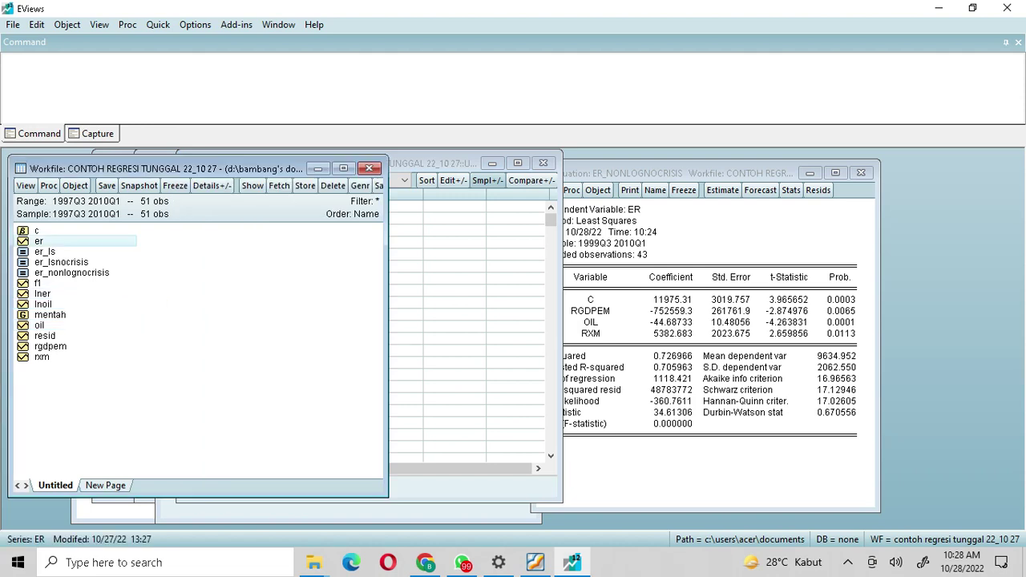
{"action": "left_click", "coordinate": [43, 294], "text": "ctrl"}
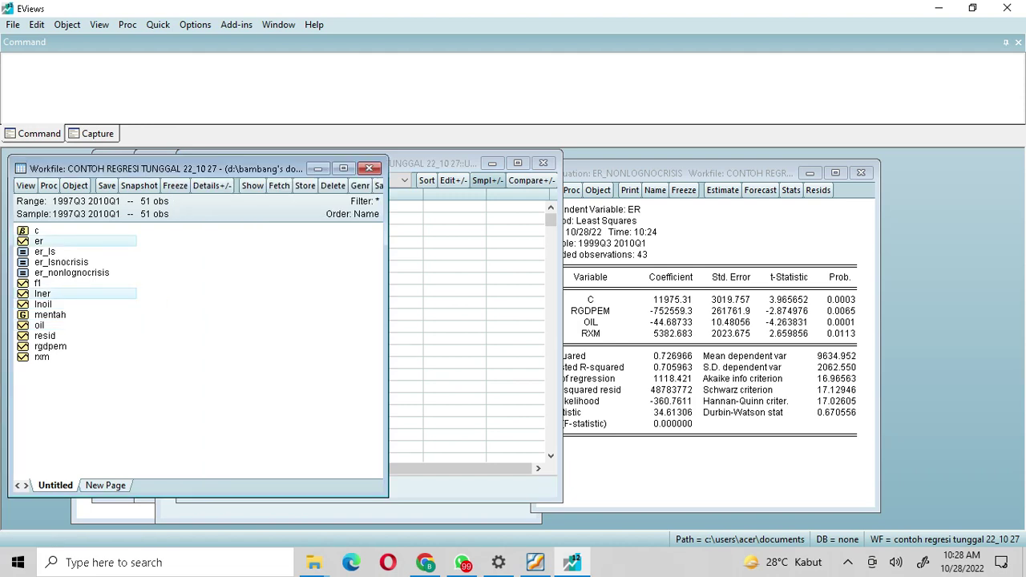
{"action": "right_click", "coordinate": [113, 233]}
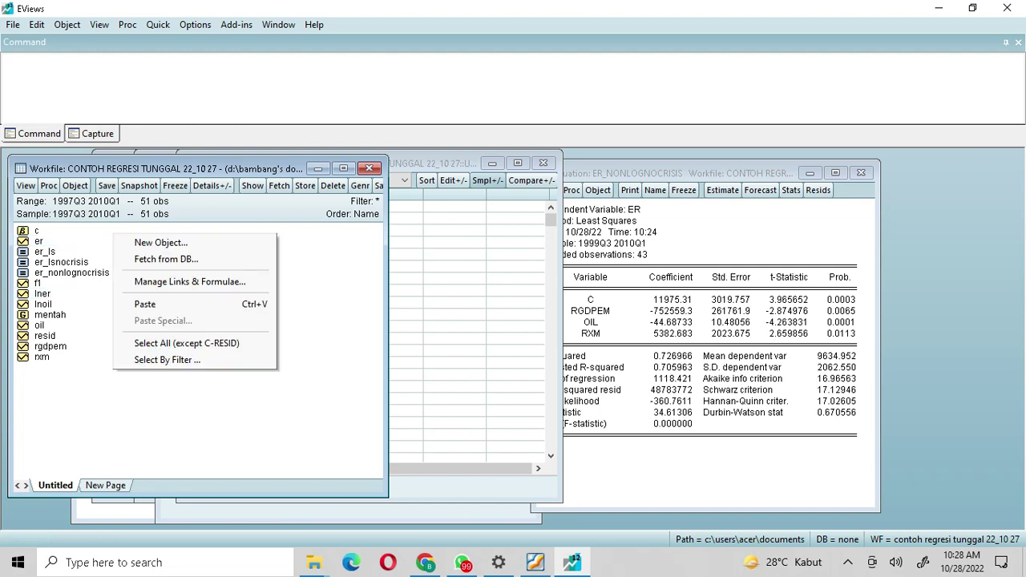
{"action": "left_click", "coordinate": [40, 241]}
{"action": "left_click", "coordinate": [42, 294], "text": "ctrl"}
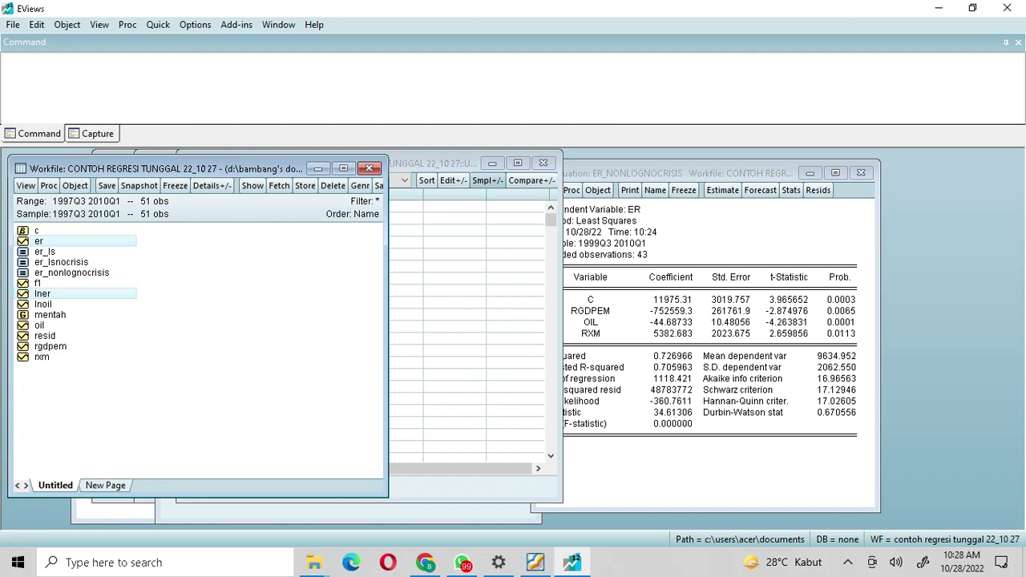
{"action": "right_click", "coordinate": [129, 240]}
{"action": "mouse_move", "coordinate": [161, 248]}
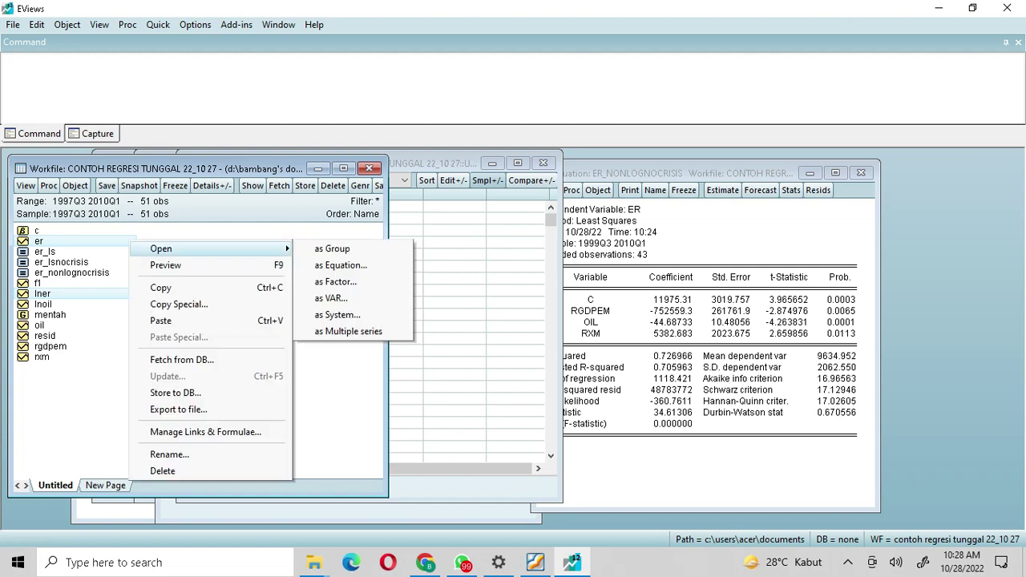
{"action": "left_click", "coordinate": [332, 249]}
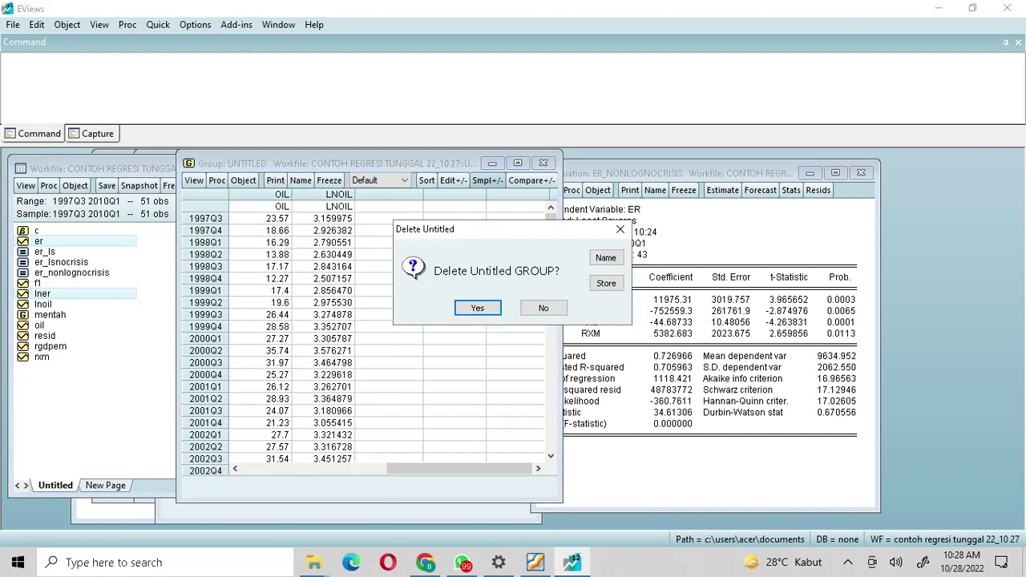
{"action": "key", "text": "Return"}
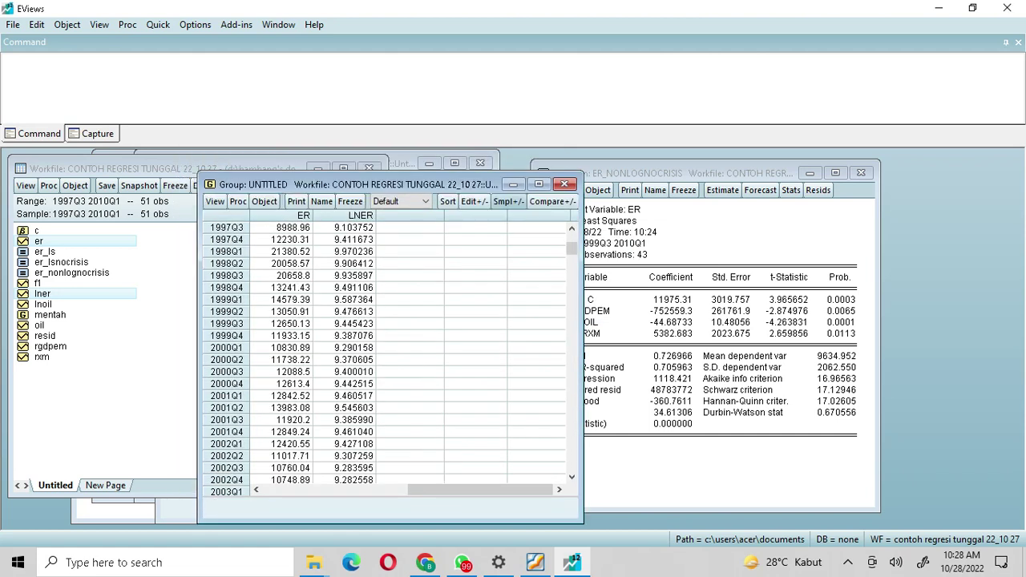
{"action": "left_click_drag", "start_coordinate": [572, 250], "coordinate": [572, 241]}
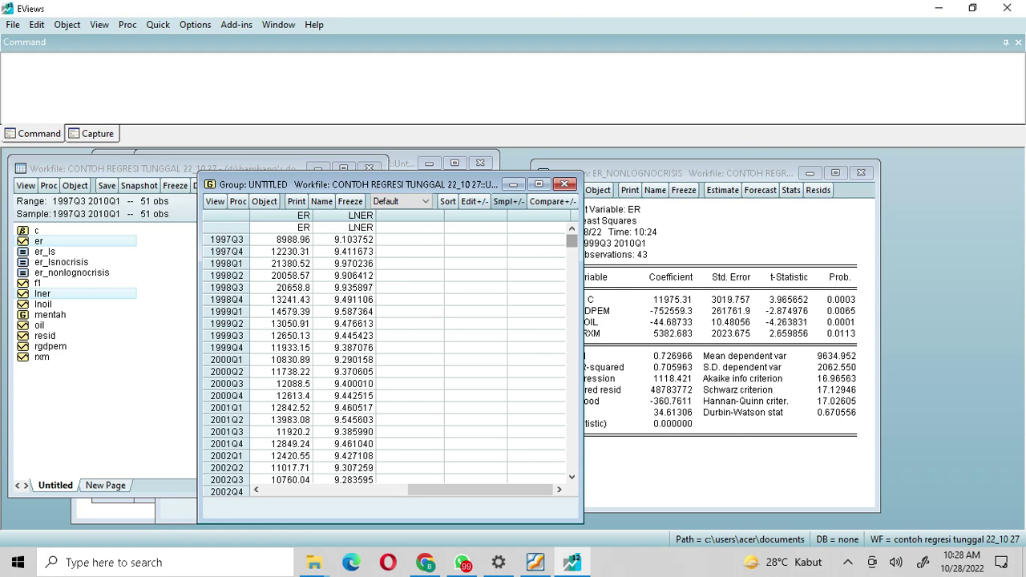
{"action": "left_click_drag", "start_coordinate": [572, 242], "coordinate": [571, 257]}
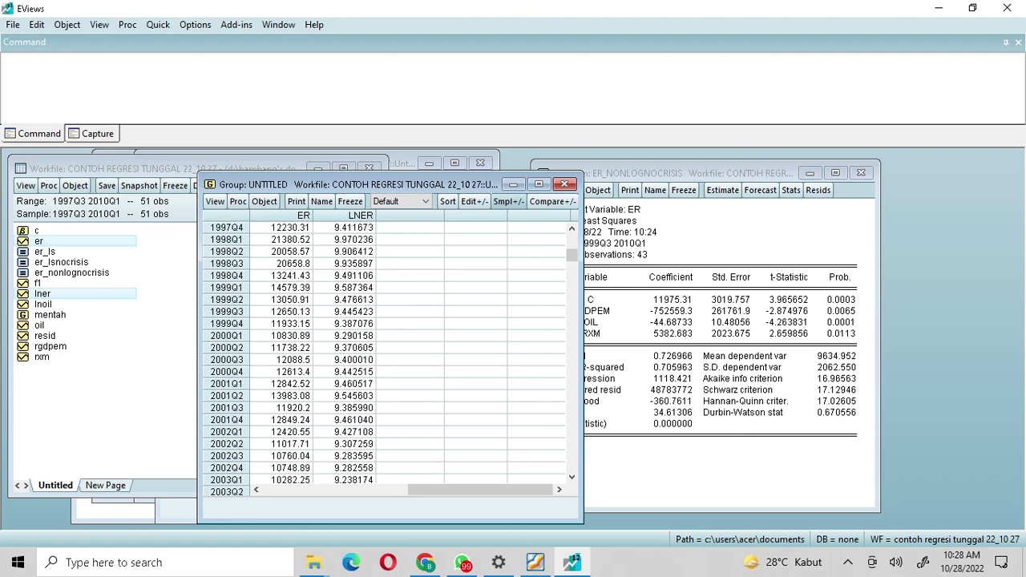
- Start a new equation estimation in the workfile with the specification lner c rgdpem lnoil rxm
{"action": "left_click", "coordinate": [138, 387]}
{"action": "left_click", "coordinate": [49, 185]}
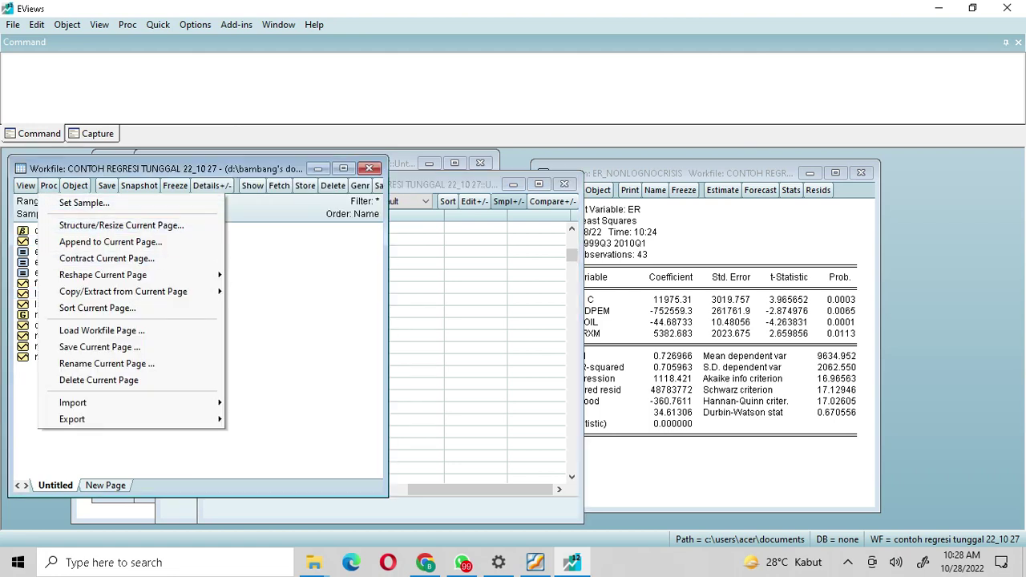
{"action": "left_click", "coordinate": [158, 24]}
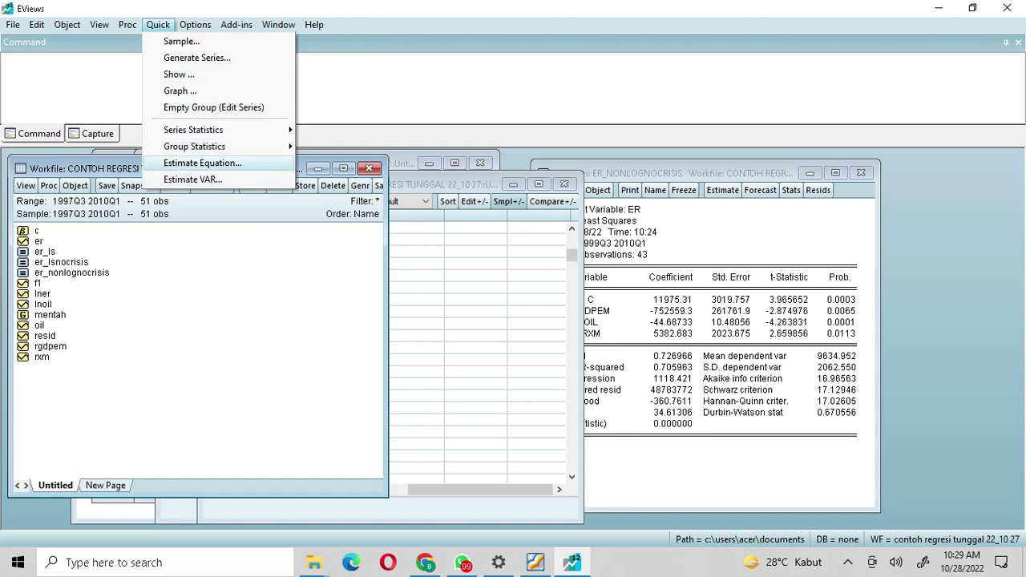
{"action": "left_click", "coordinate": [202, 163]}
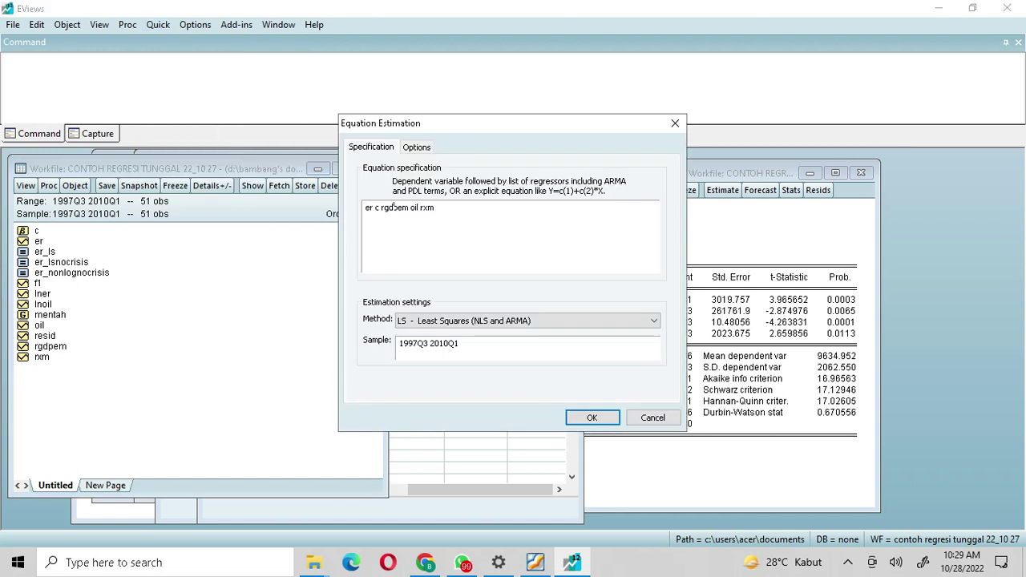
{"action": "left_click", "coordinate": [367, 207]}
{"action": "type", "text": "n"}
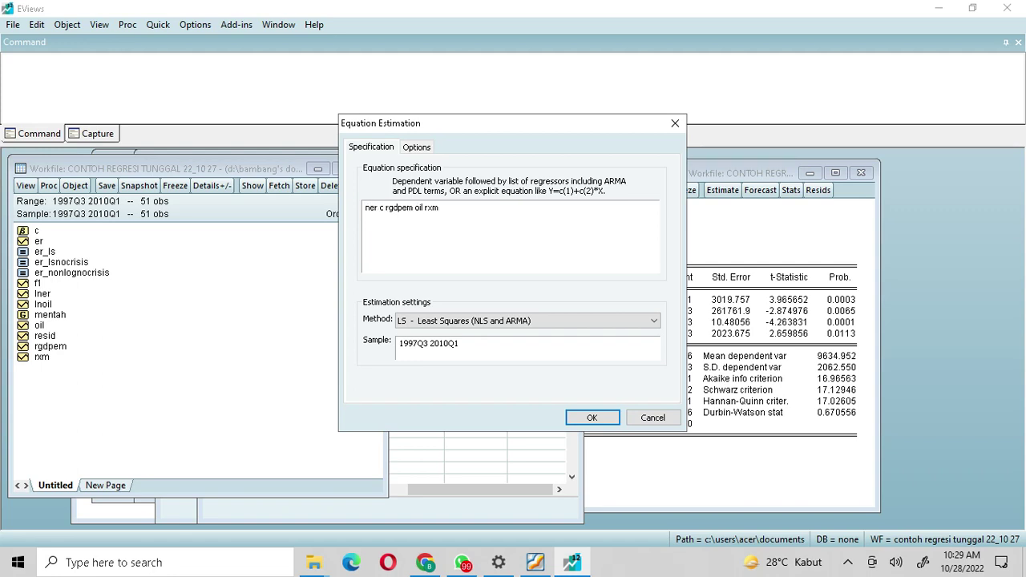
{"action": "key", "text": "BackSpace"}
{"action": "type", "text": "ln"}
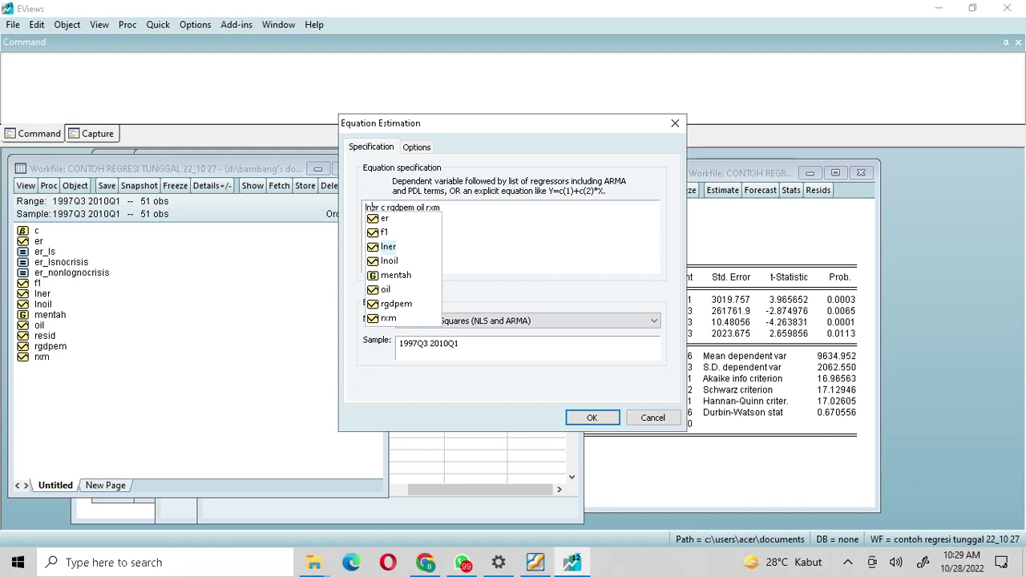
{"action": "key", "text": "Right"}
{"action": "key", "text": "Right"}
{"action": "key", "text": "Right"}
{"action": "key", "text": "Right"}
{"action": "key", "text": "Right"}
{"action": "key", "text": "Right"}
{"action": "key", "text": "Right"}
{"action": "key", "text": "Right"}
{"action": "key", "text": "Right"}
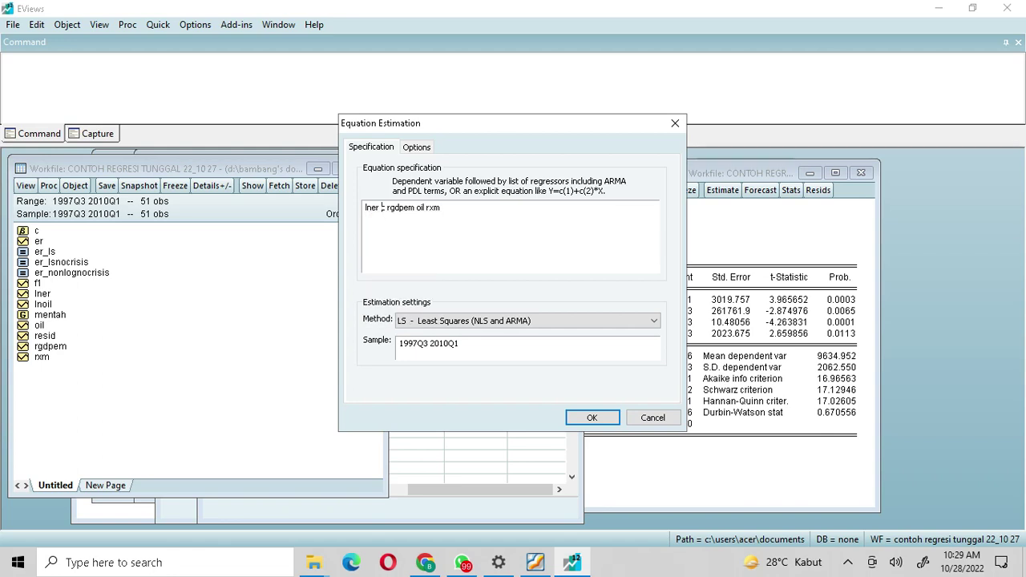
{"action": "type", "text": "ln"}
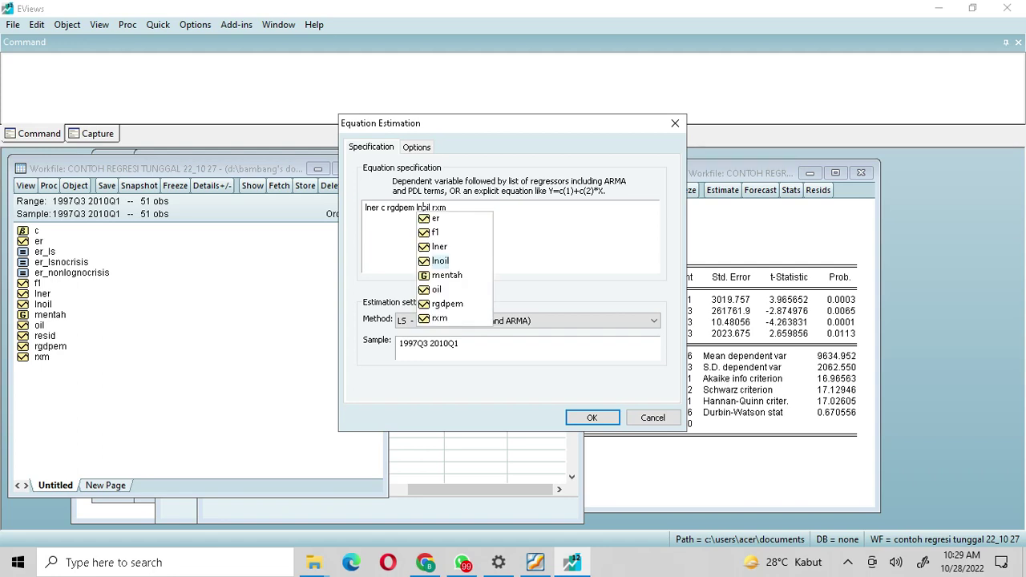
{"action": "key", "text": "Return"}
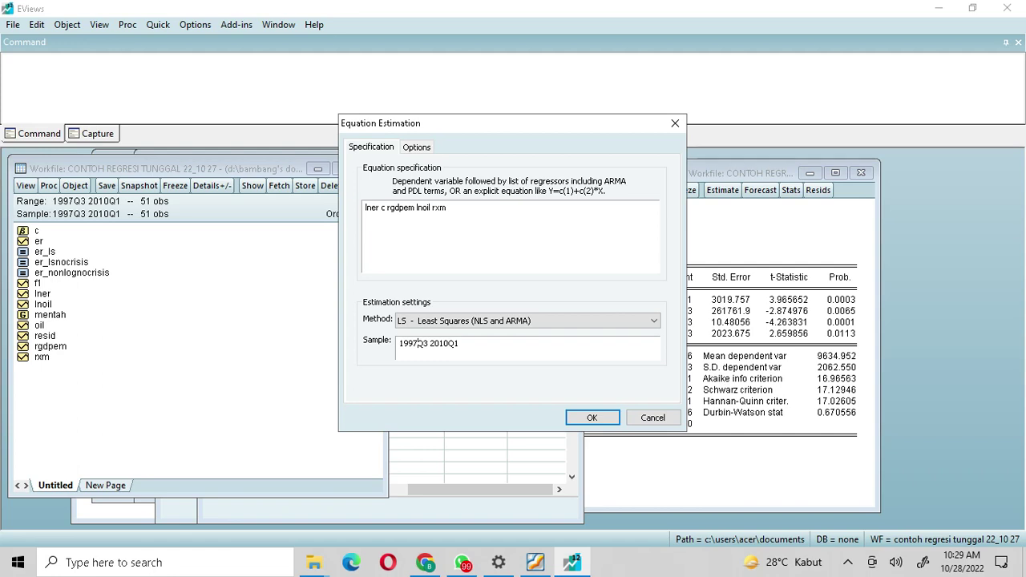
- Set the estimation sample to 1999Q3 2010Q1 and estimate the equation by least squares
{"action": "left_click_drag", "start_coordinate": [417, 343], "coordinate": [409, 343]}
{"action": "type", "text": "99"}
{"action": "key", "text": "Return"}
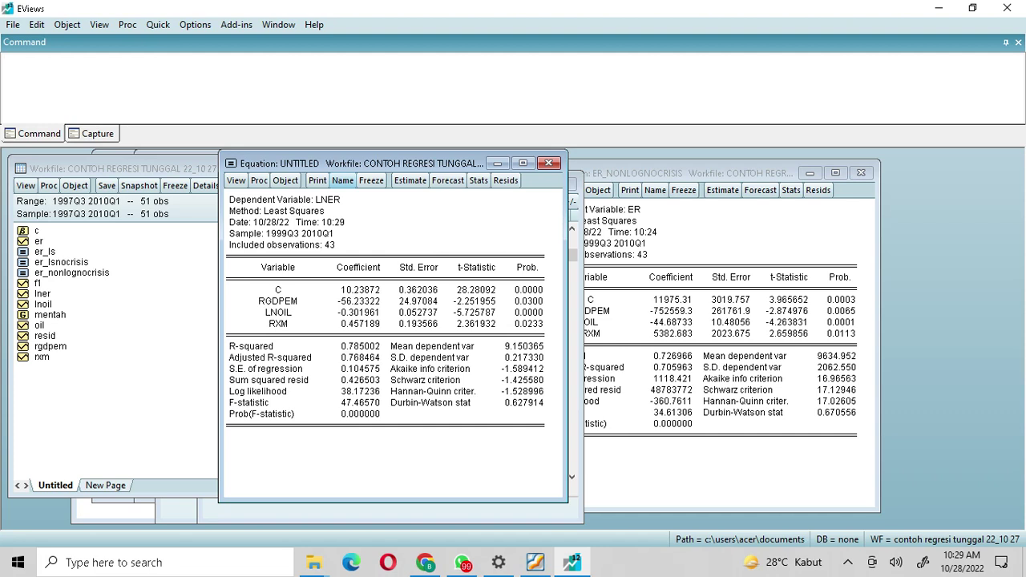
- Name the new LNER equation er_lognocrisis
{"action": "left_click", "coordinate": [342, 179]}
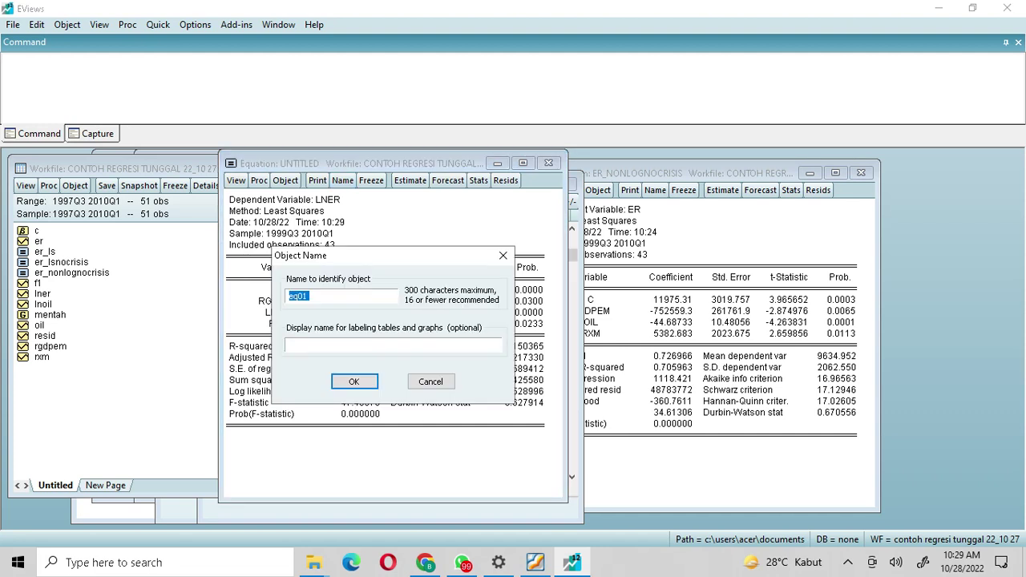
{"action": "type", "text": "er_lognocrisis"}
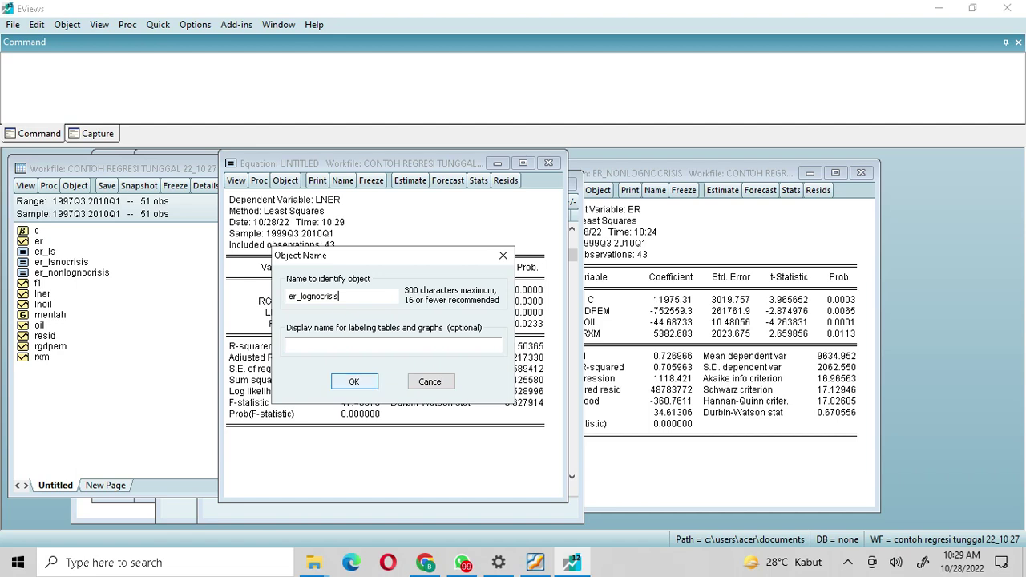
{"action": "left_click", "coordinate": [354, 382]}
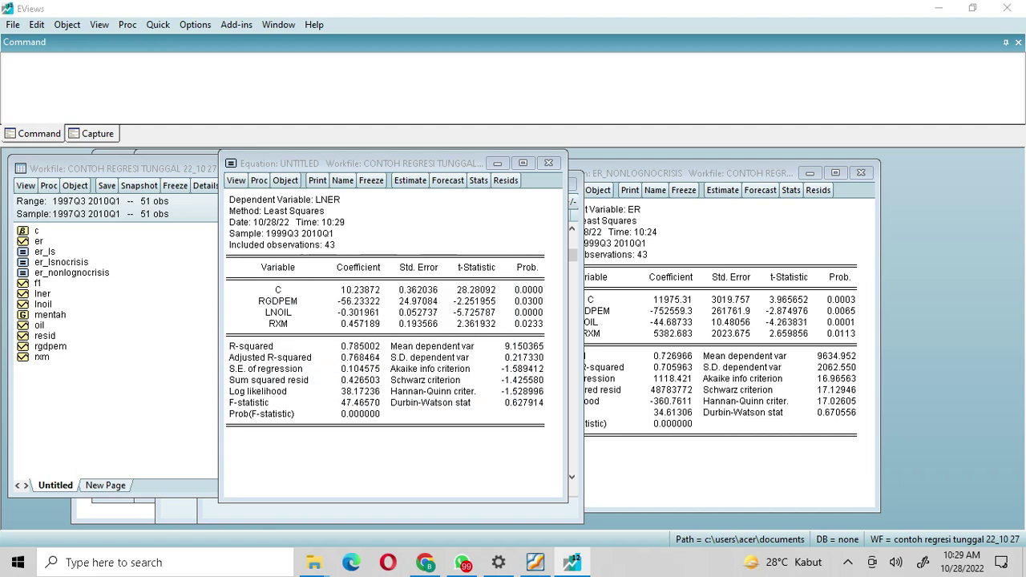
- Show the actual, fitted and residual table of er_lognocrisis and copy its fitted values from 1999Q3 to 2010Q1
{"action": "left_click", "coordinate": [237, 181]}
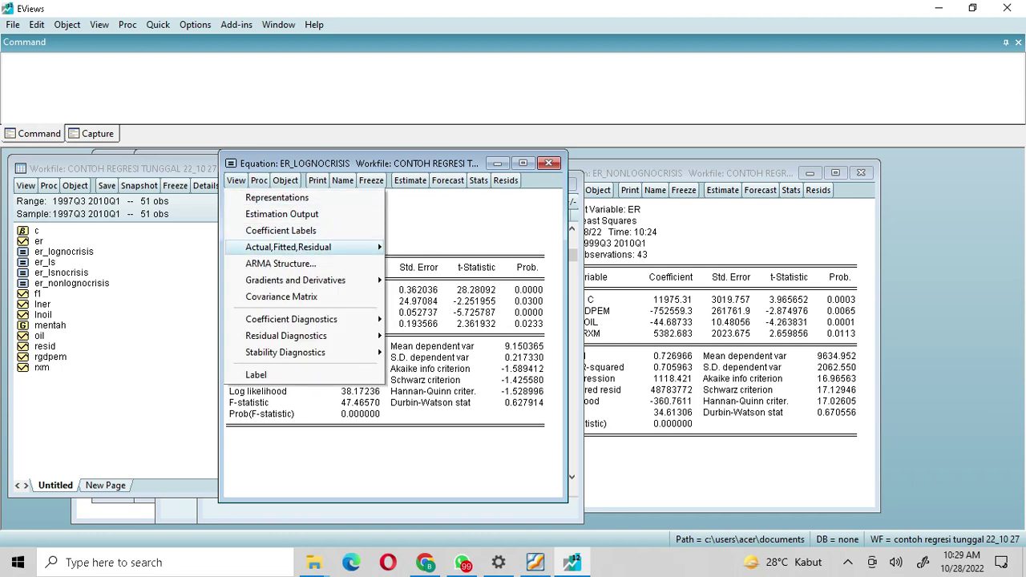
{"action": "mouse_move", "coordinate": [304, 247]}
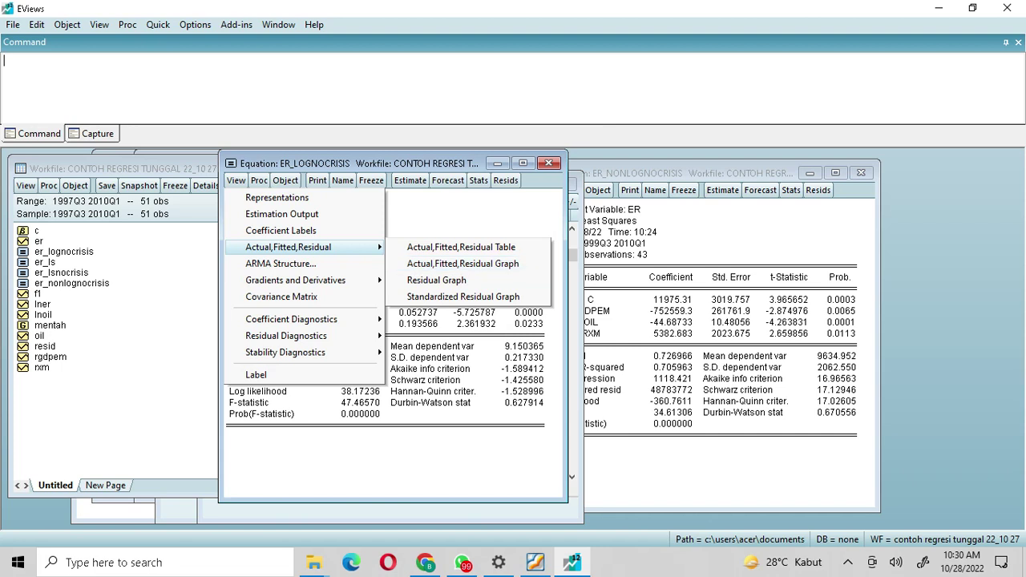
{"action": "left_click", "coordinate": [461, 247]}
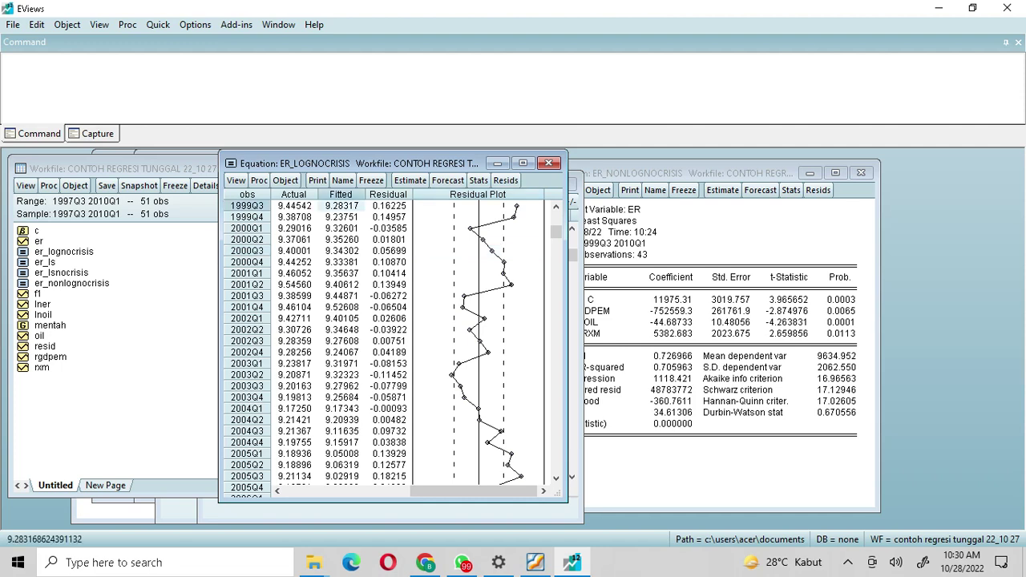
{"action": "scroll", "coordinate": [384, 340], "scroll_direction": "down", "scroll_amount": 6}
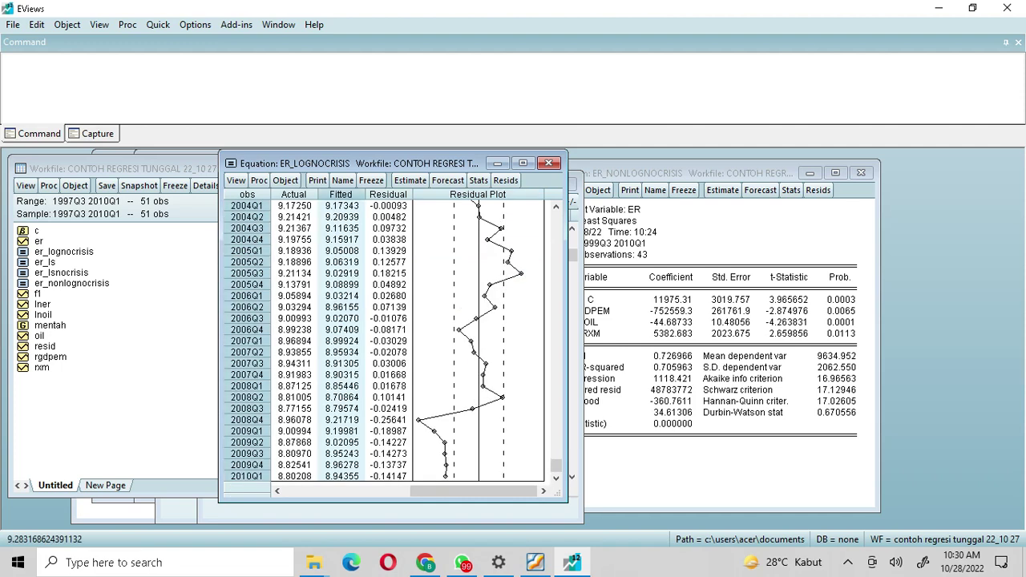
{"action": "key", "text": "ctrl+c"}
{"action": "key", "text": "Return"}
- Open the mentah group and paste the copied fitted values into the empty column beside F1, starting at 1999Q3
{"action": "double_click", "coordinate": [50, 324]}
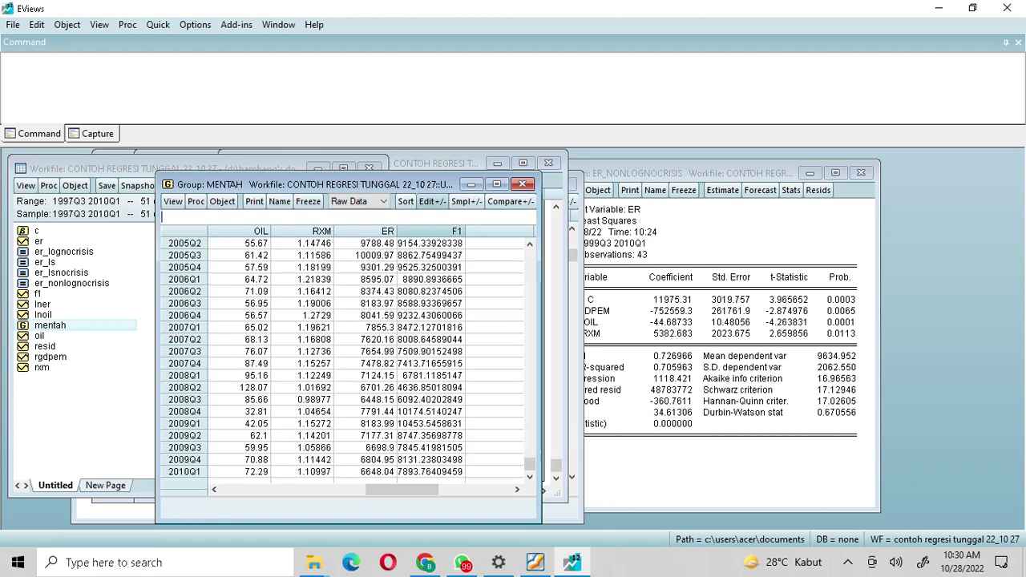
{"action": "key", "text": "ctrl+Home"}
{"action": "left_click_drag", "start_coordinate": [329, 489], "coordinate": [403, 490]}
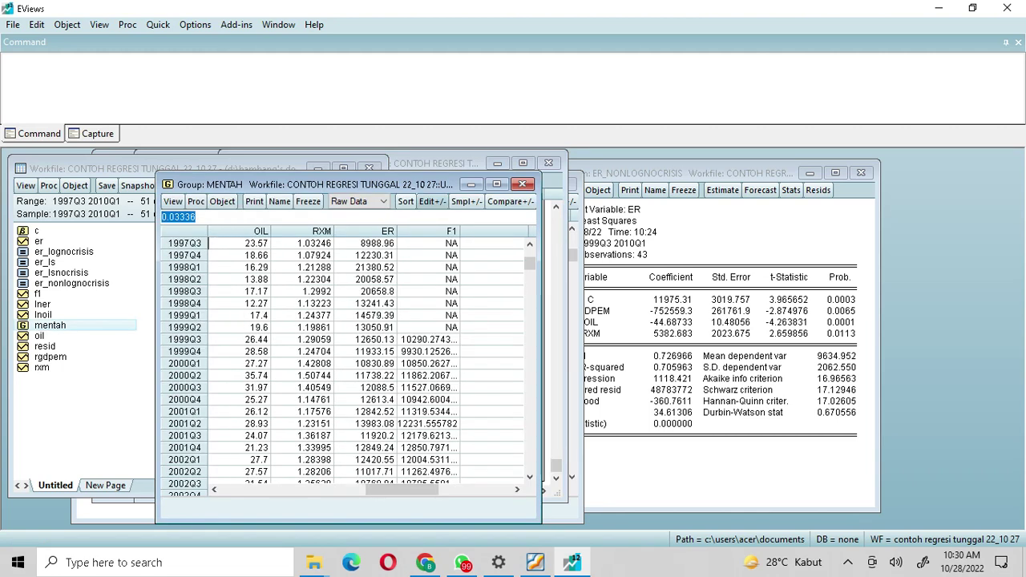
{"action": "left_click", "coordinate": [493, 340]}
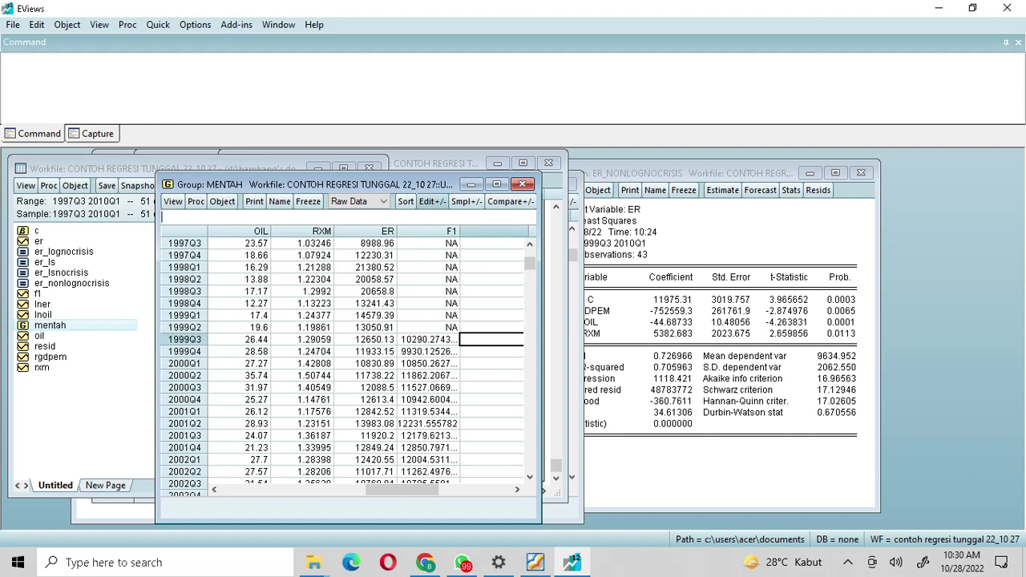
{"action": "key", "text": "ctrl+v"}
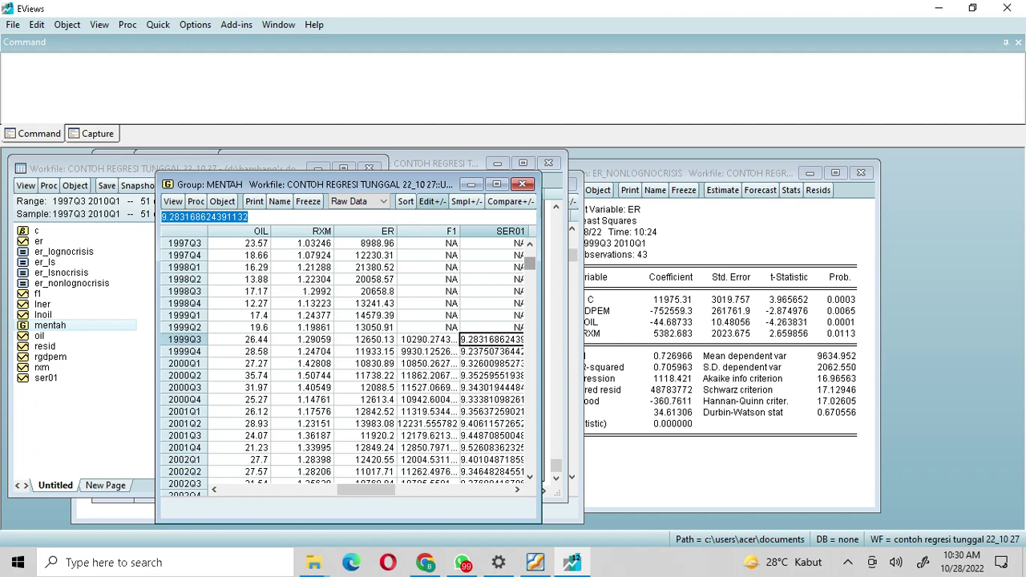
- Rename the newly pasted series in the mentah group as f2
{"action": "left_click_drag", "start_coordinate": [530, 262], "coordinate": [530, 255]}
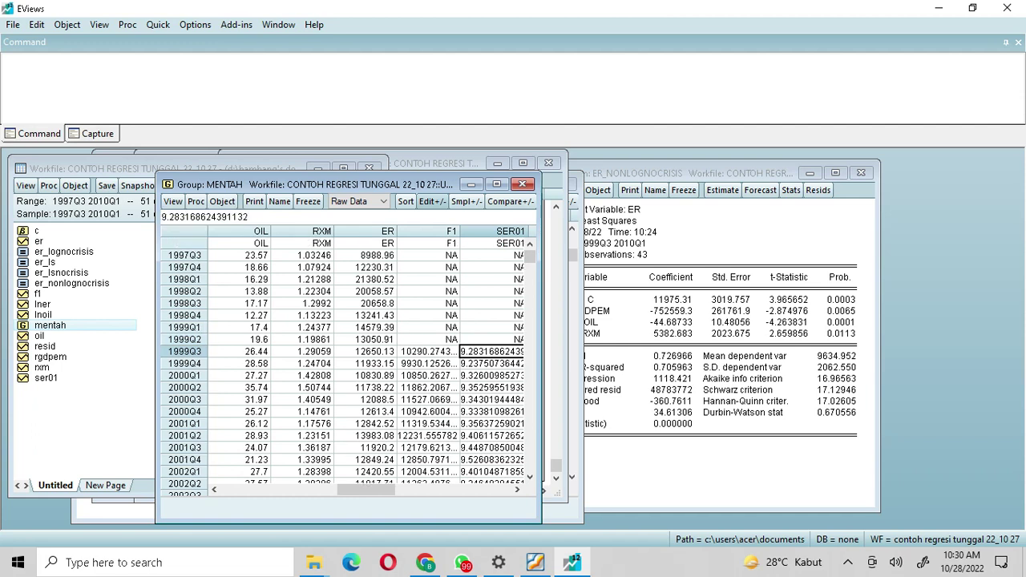
{"action": "left_click", "coordinate": [493, 243]}
{"action": "type", "text": "f2"}
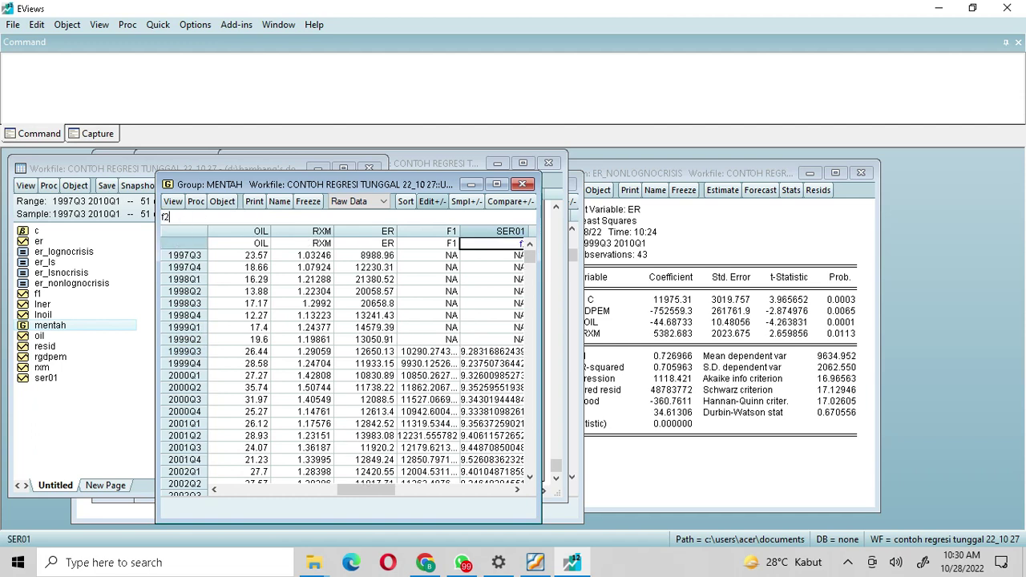
{"action": "key", "text": "Return"}
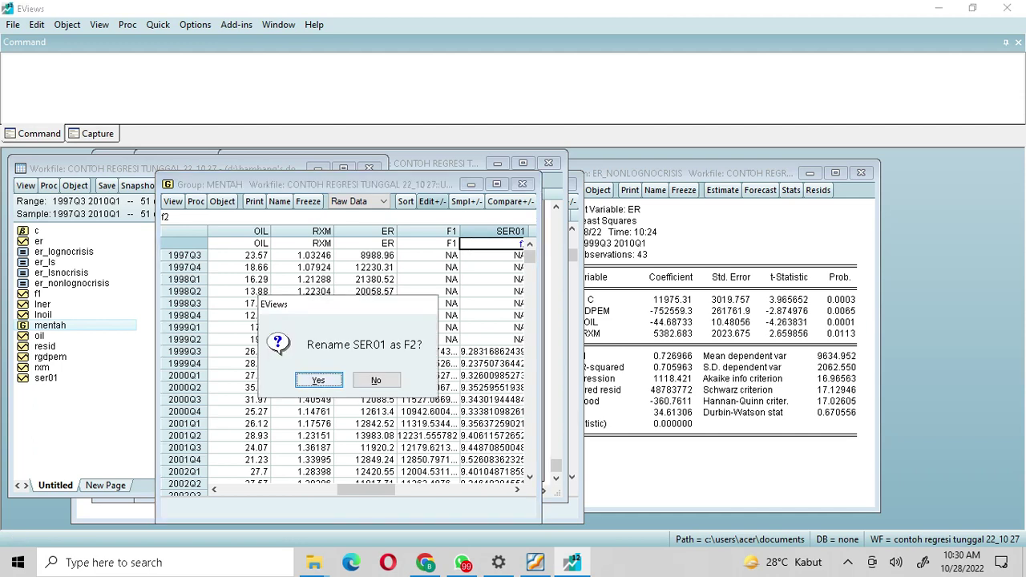
{"action": "key", "text": "Return"}
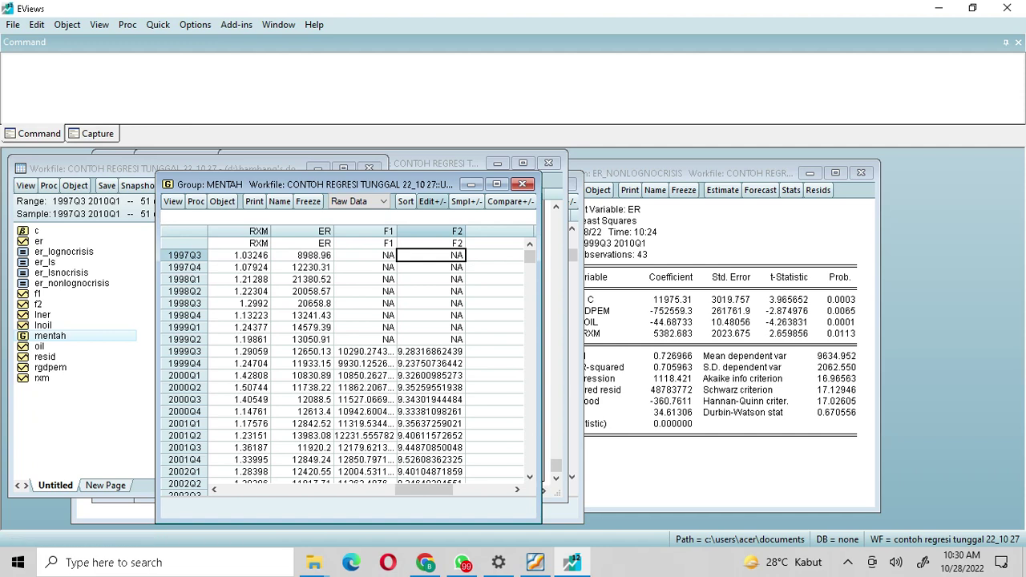
- Display the estimation output of er_lognocrisis beside the mentah group, with mentah brought to the front
{"action": "double_click", "coordinate": [64, 252]}
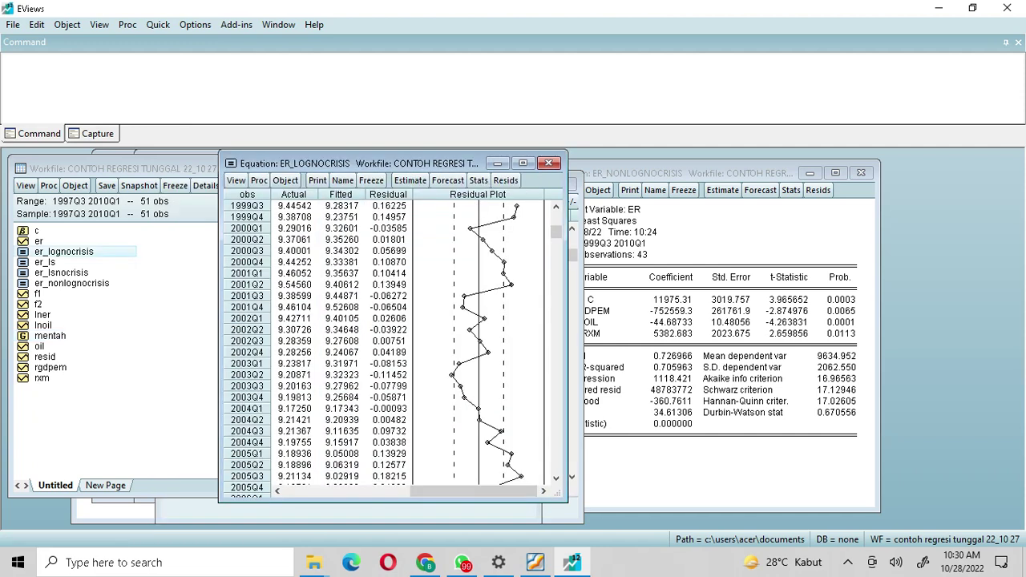
{"action": "left_click_drag", "start_coordinate": [361, 164], "coordinate": [749, 182]}
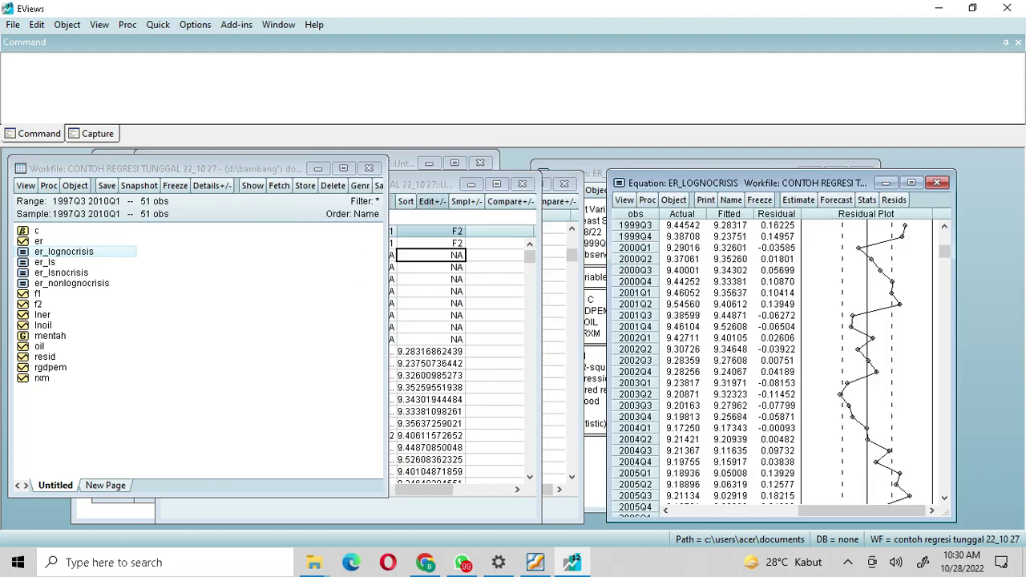
{"action": "left_click", "coordinate": [623, 200]}
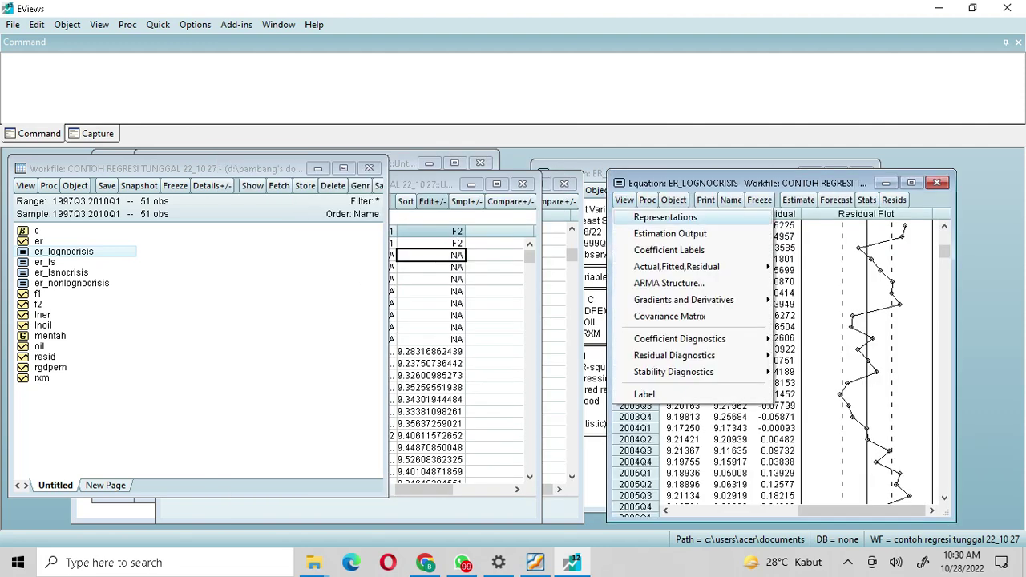
{"action": "left_click", "coordinate": [671, 233]}
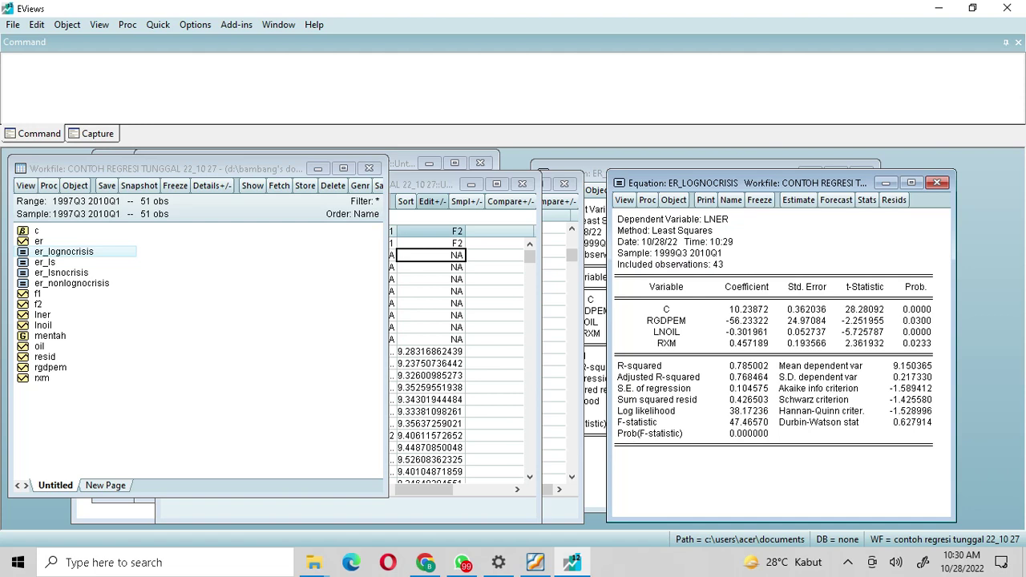
{"action": "left_click", "coordinate": [427, 185]}
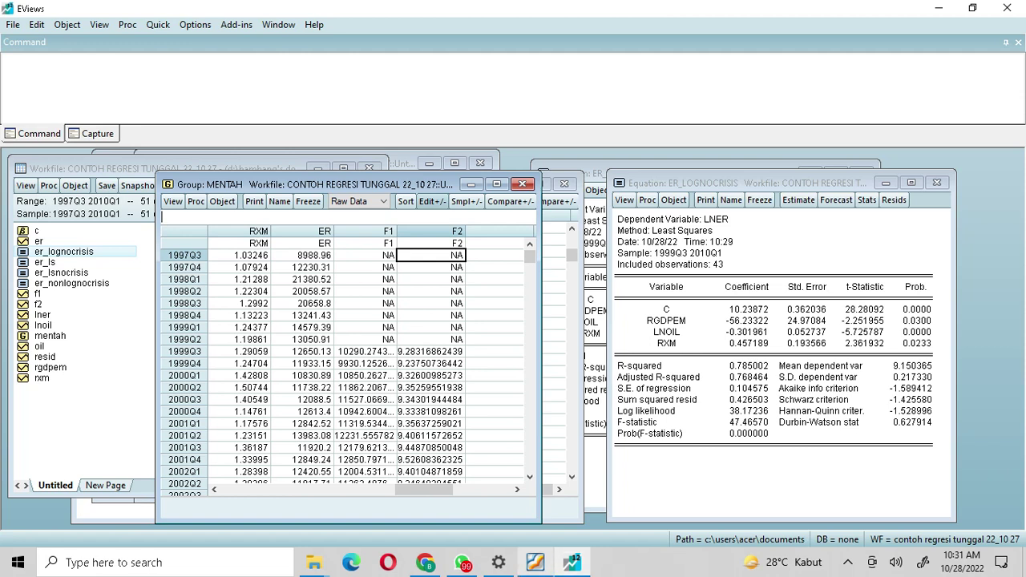
- Review the MWD test steps and the Z1 and Z2 formulas in the Foxit Reader PDF, returning to EViews
{"action": "left_click", "coordinate": [535, 563]}
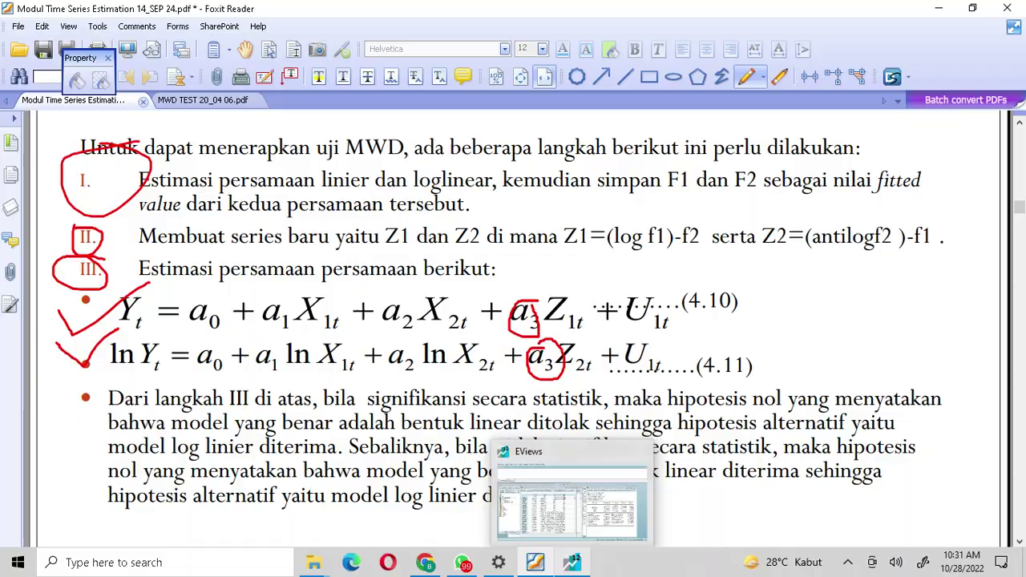
{"action": "left_click", "coordinate": [572, 562]}
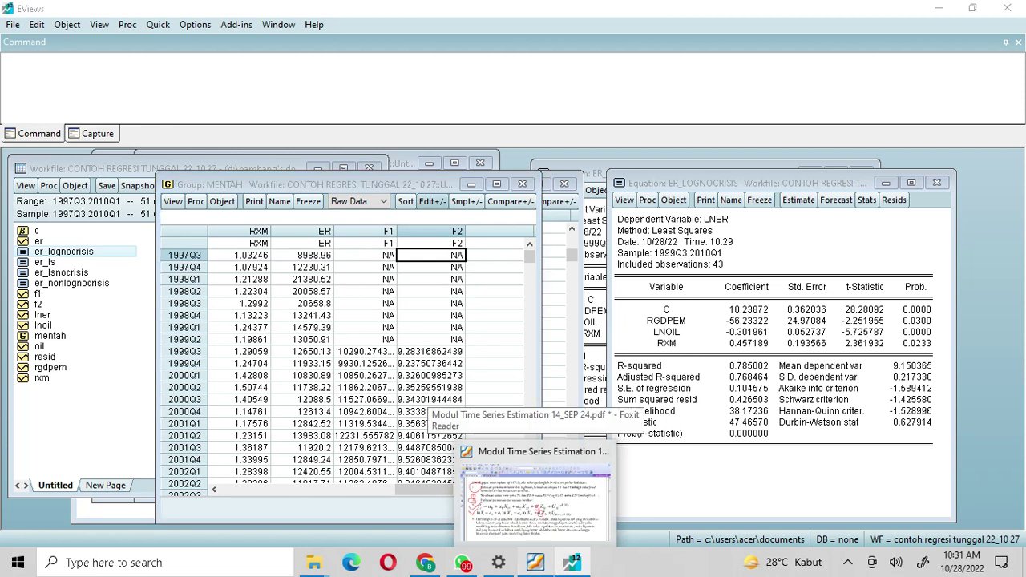
{"action": "left_click", "coordinate": [529, 525]}
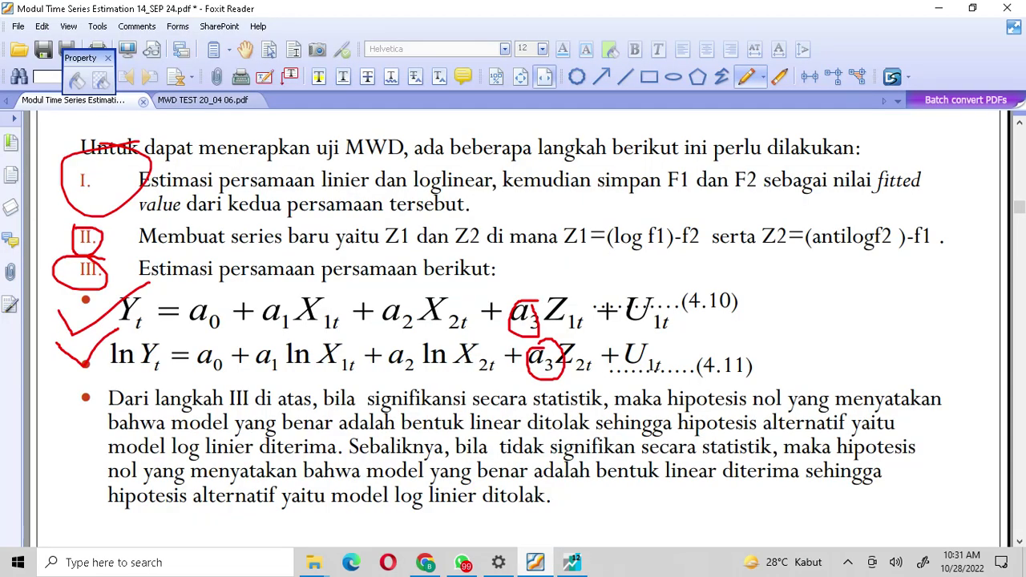
{"action": "left_click", "coordinate": [572, 562]}
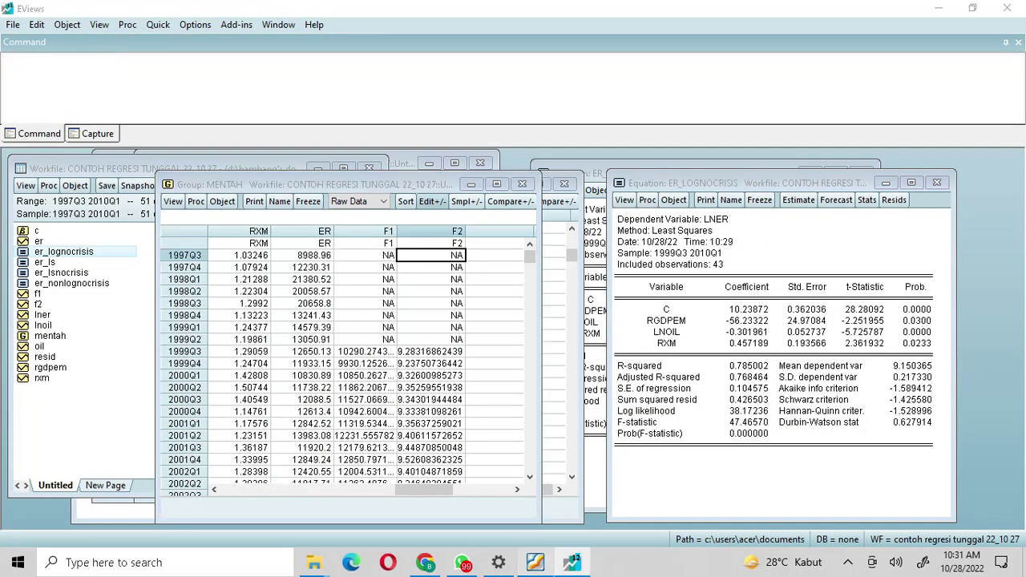
{"action": "left_click", "coordinate": [536, 562]}
{"action": "left_click", "coordinate": [572, 562]}
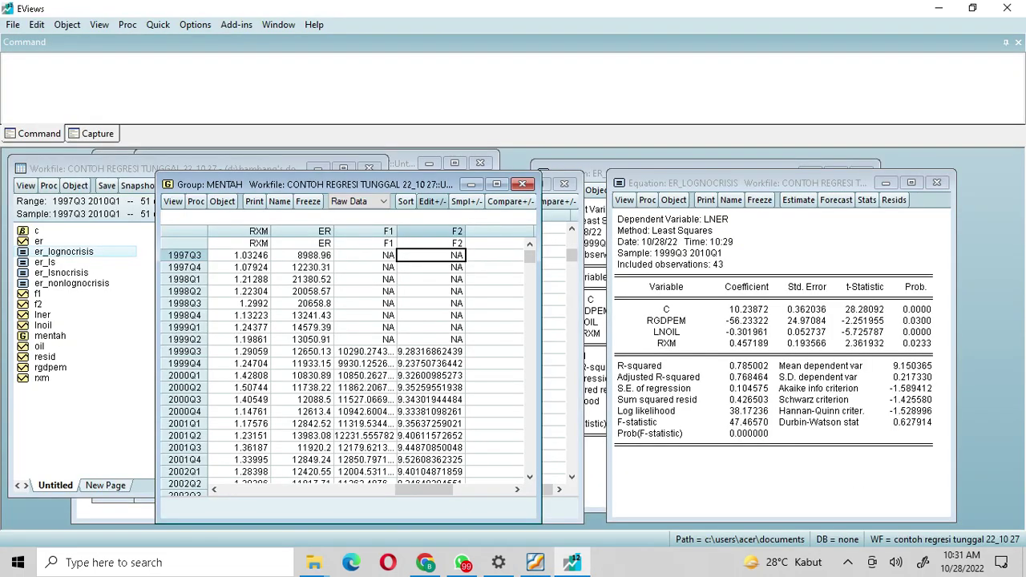
{"action": "left_click", "coordinate": [41, 378]}
{"action": "left_click", "coordinate": [332, 186]}
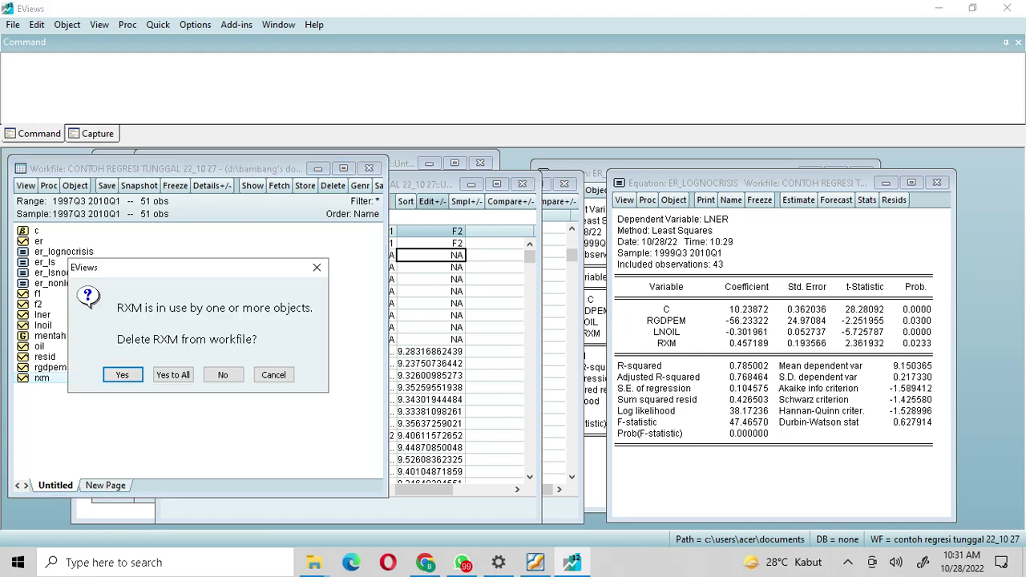
{"action": "left_click", "coordinate": [317, 267]}
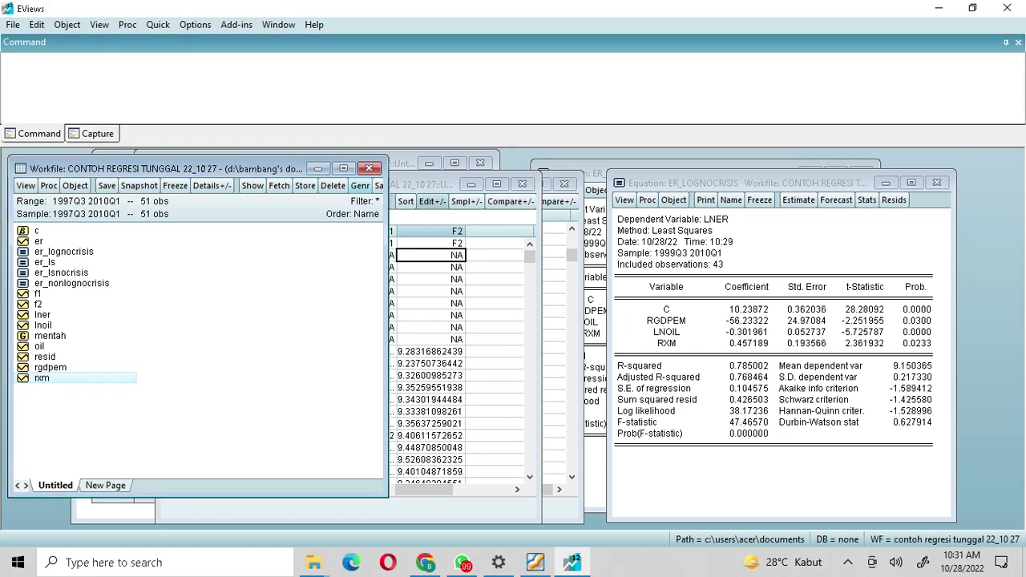
- Generate the series Z1=log(f1)-f2 in the workfile over the sample 1997Q3 2010Q1
{"action": "left_click", "coordinate": [360, 185]}
{"action": "type", "text": "Z1="}
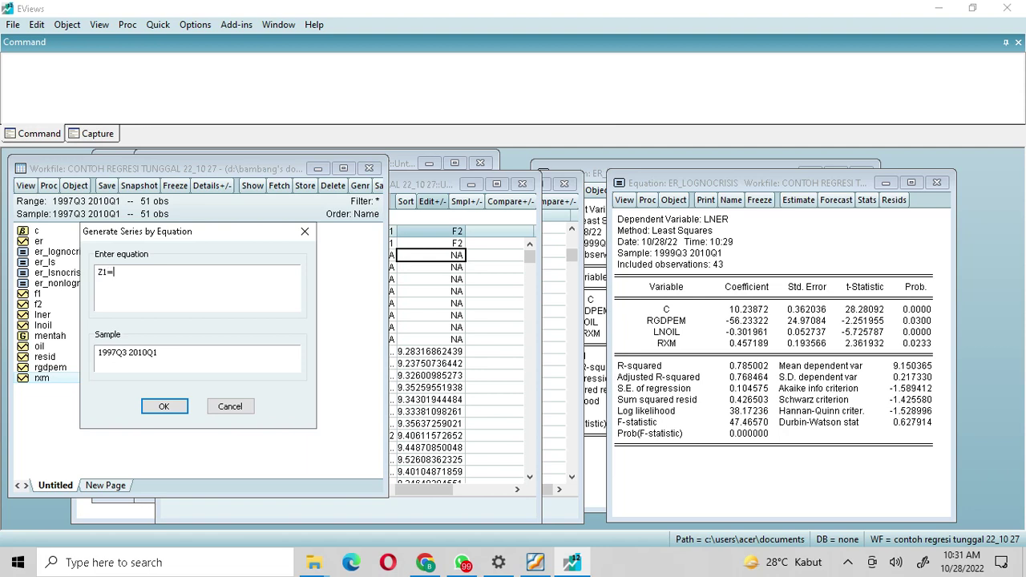
{"action": "type", "text": "F"}
{"action": "key", "text": "BackSpace"}
{"action": "type", "text": "Log"}
{"action": "key", "text": "BackSpace"}
{"action": "key", "text": "BackSpace"}
{"action": "key", "text": "BackSpace"}
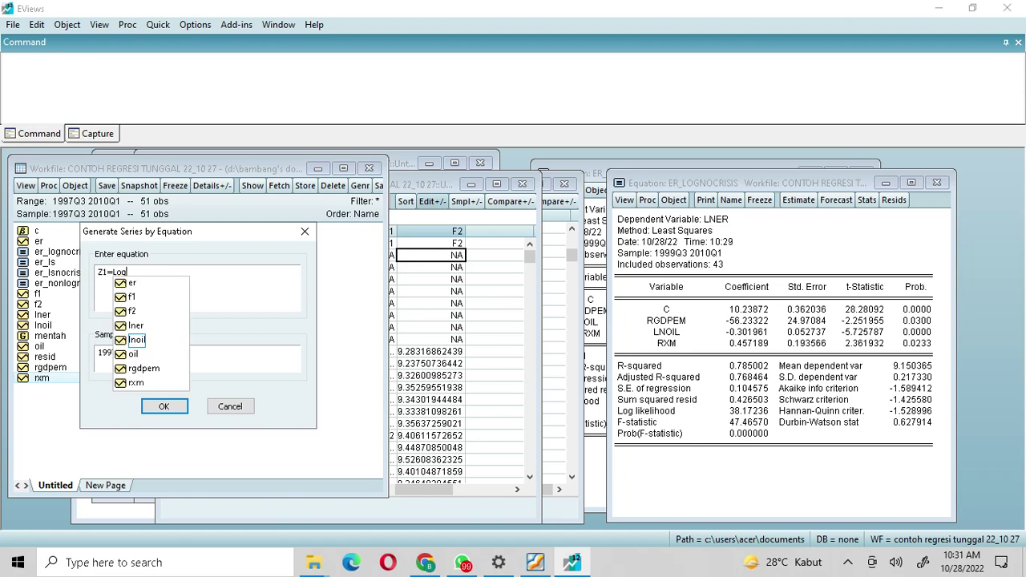
{"action": "type", "text": "log("}
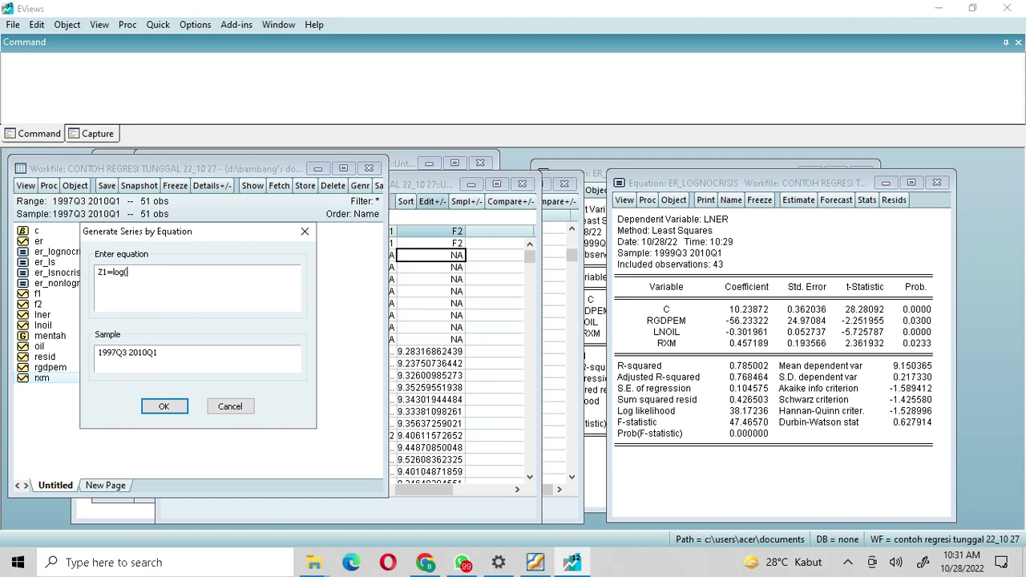
{"action": "type", "text": "f1)-f2"}
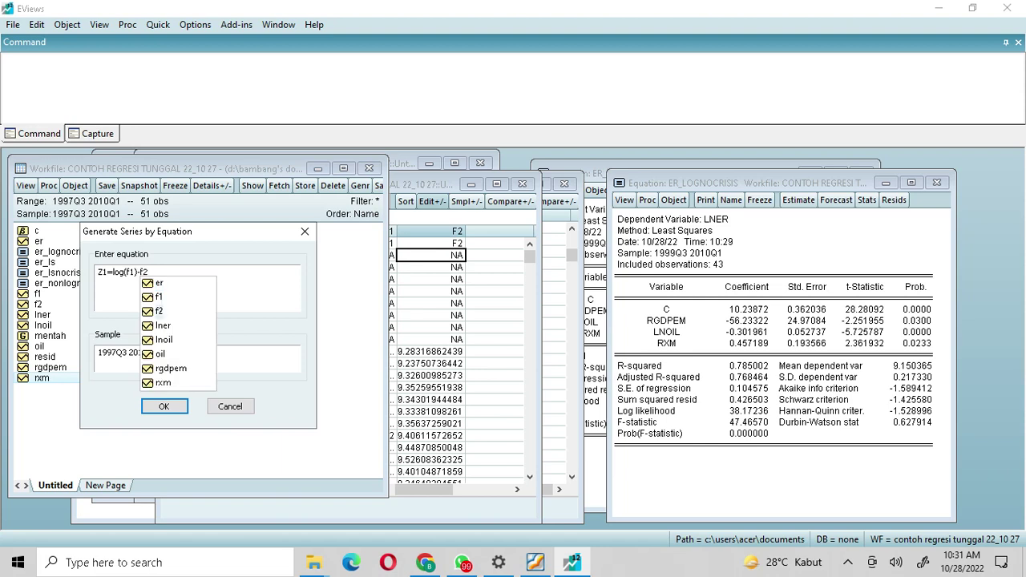
{"action": "key", "text": "Return"}
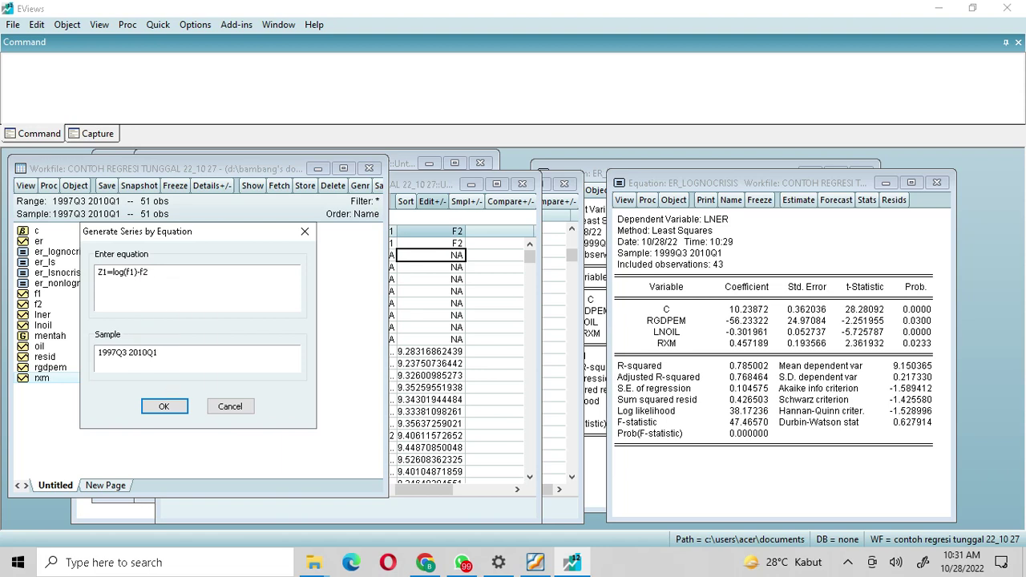
{"action": "key", "text": "Return"}
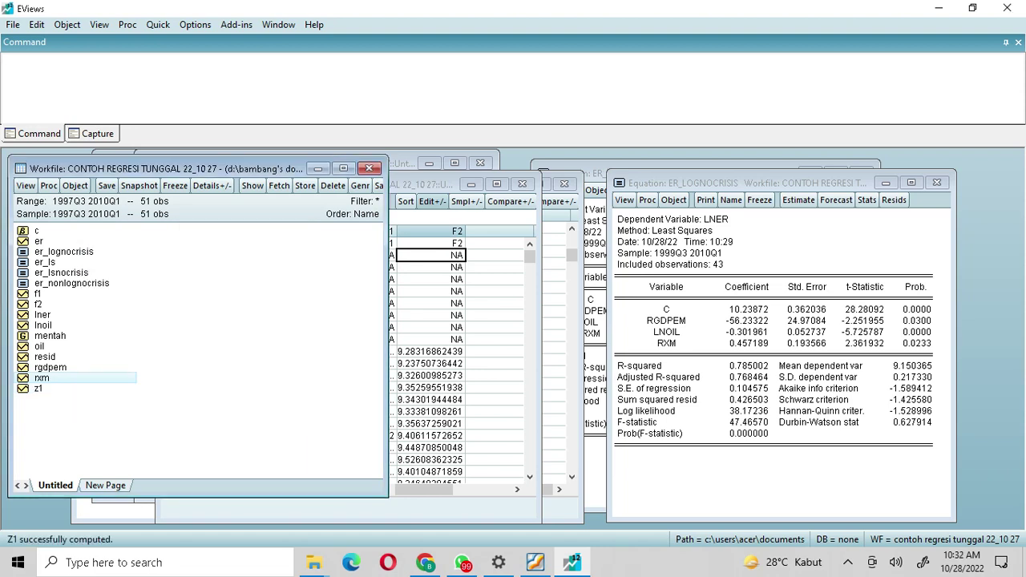
- Open the new z1 series and examine its values from the start of the sample, returning to the workfile
{"action": "double_click", "coordinate": [37, 388]}
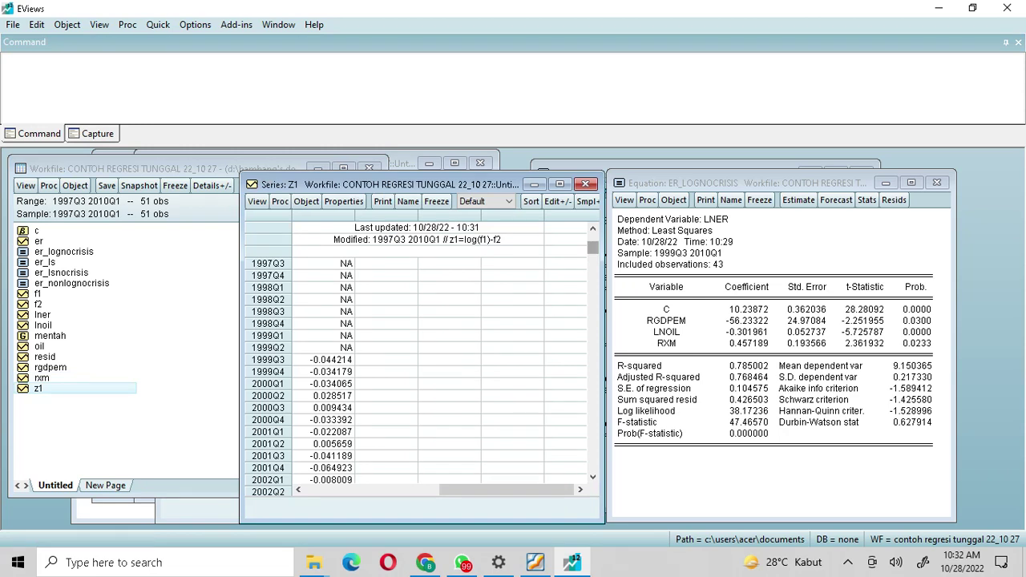
{"action": "mouse_move", "coordinate": [593, 248]}
{"action": "left_mouse_down"}
{"action": "mouse_move", "coordinate": [593, 344]}
{"action": "mouse_move", "coordinate": [592, 241]}
{"action": "left_mouse_up"}
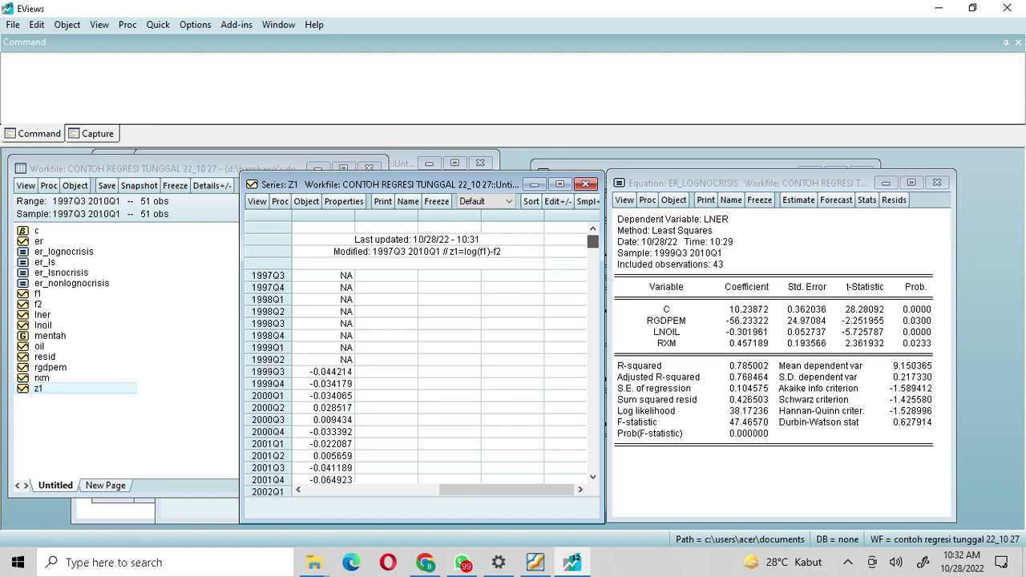
{"action": "mouse_move", "coordinate": [592, 241]}
{"action": "left_mouse_down"}
{"action": "mouse_move", "coordinate": [593, 257]}
{"action": "mouse_move", "coordinate": [593, 240]}
{"action": "left_mouse_up"}
{"action": "left_click", "coordinate": [178, 333]}
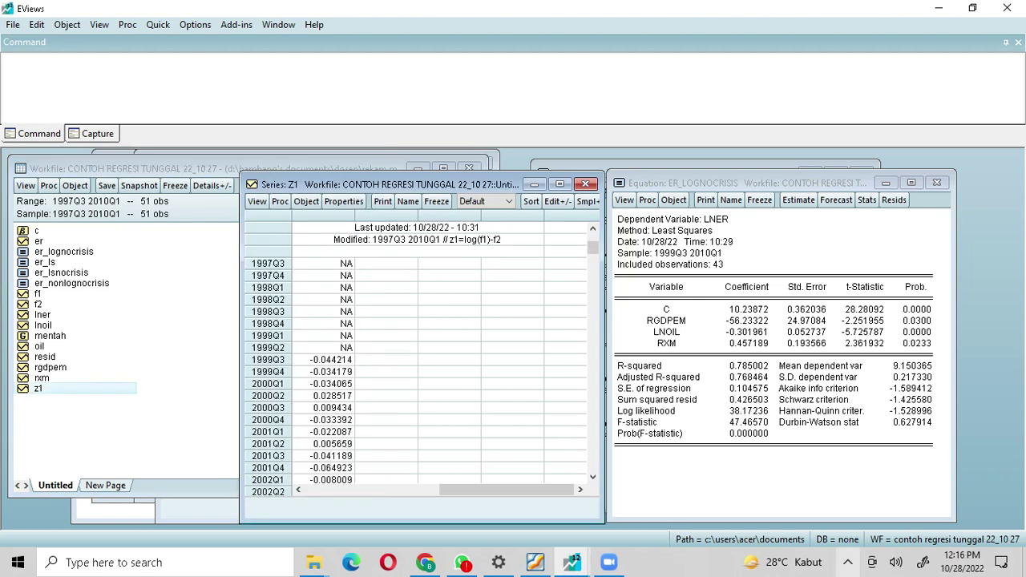
{"action": "left_click", "coordinate": [847, 562]}
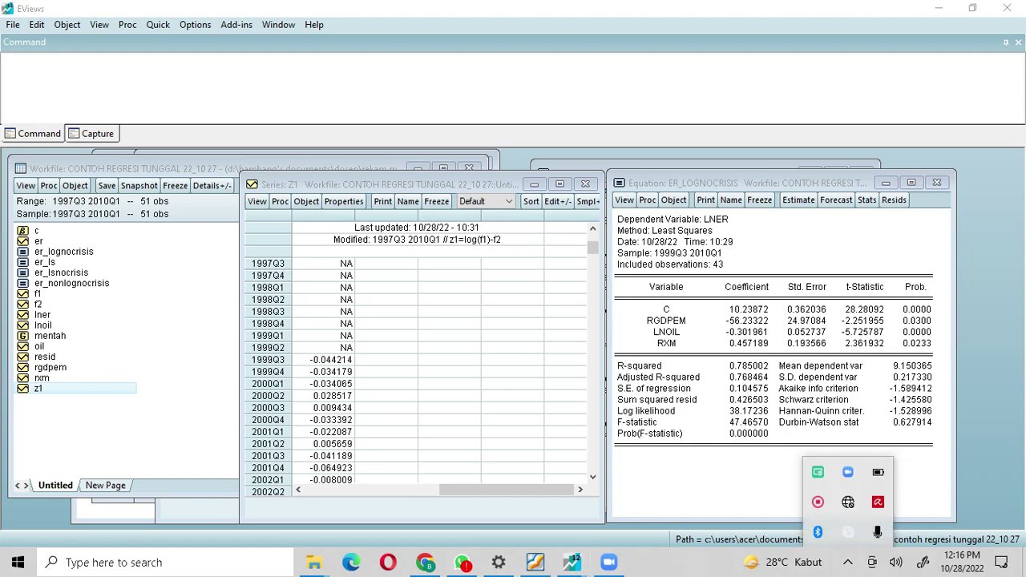
{"action": "left_click", "coordinate": [212, 186]}
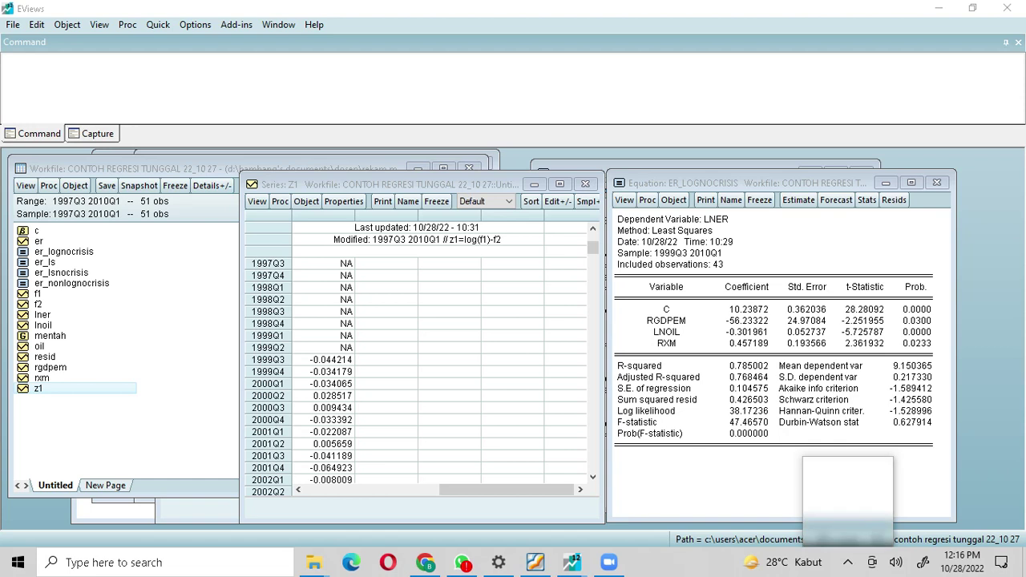
- Generate the series z2=exp(f2)-f1 over the sample 1997Q3 2010Q1, checking the formula in the Foxit Reader PDF before confirming
{"action": "left_click", "coordinate": [360, 185]}
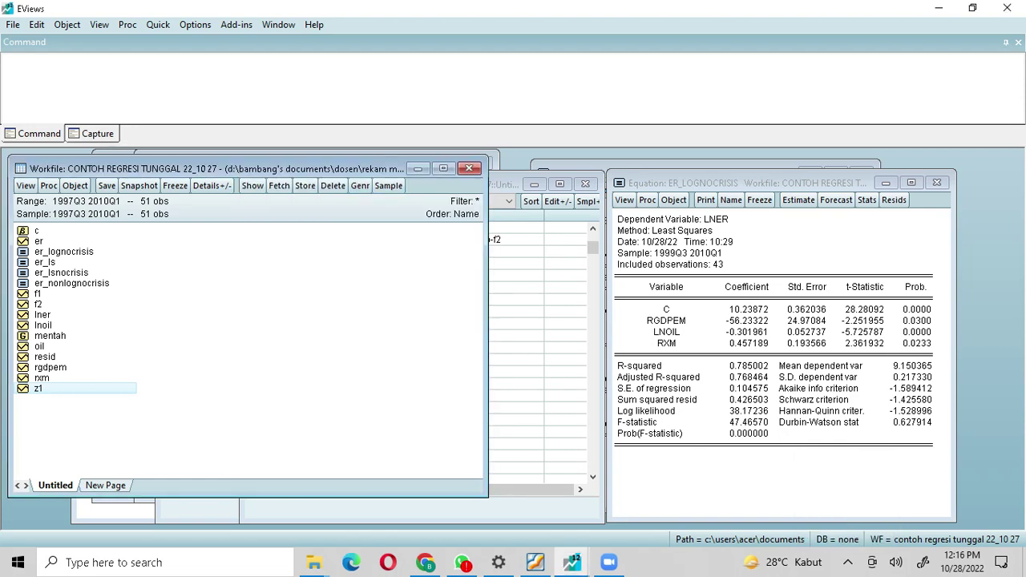
{"action": "type", "text": "z2"}
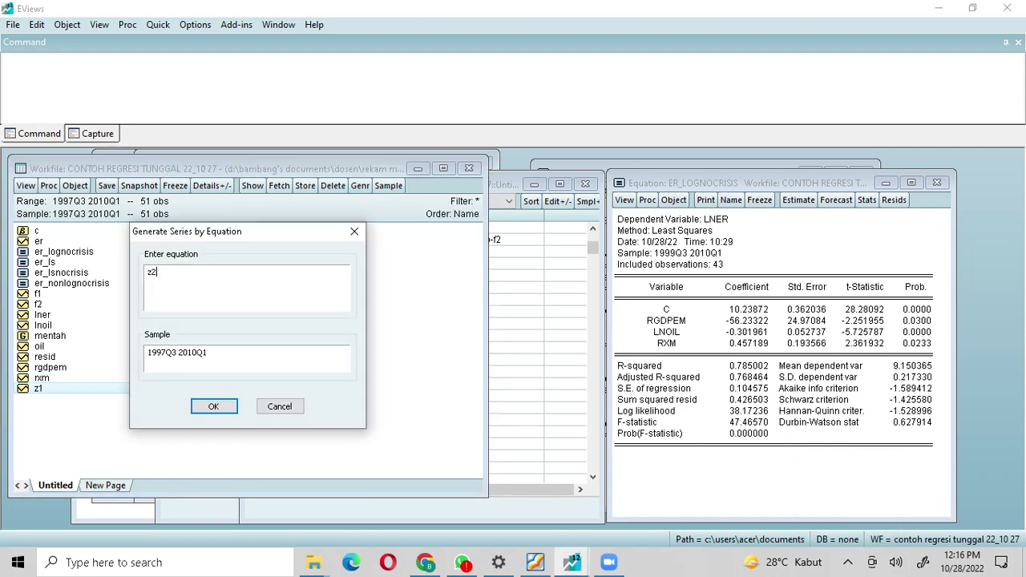
{"action": "type", "text": "="}
{"action": "type", "text": "exp(f2)-f"}
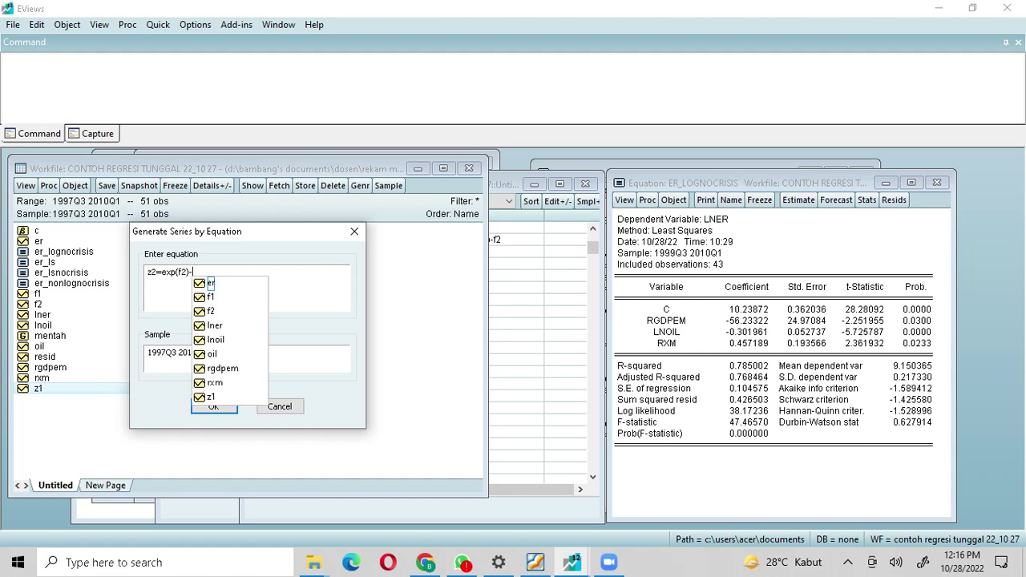
{"action": "type", "text": "1"}
{"action": "left_click", "coordinate": [535, 562]}
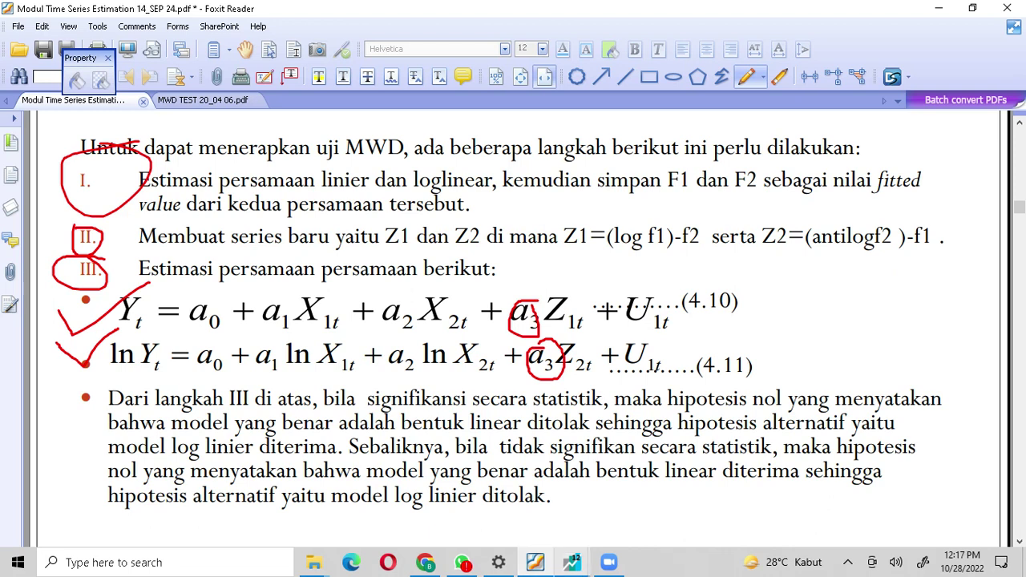
{"action": "left_click", "coordinate": [573, 563]}
{"action": "left_click", "coordinate": [489, 497]}
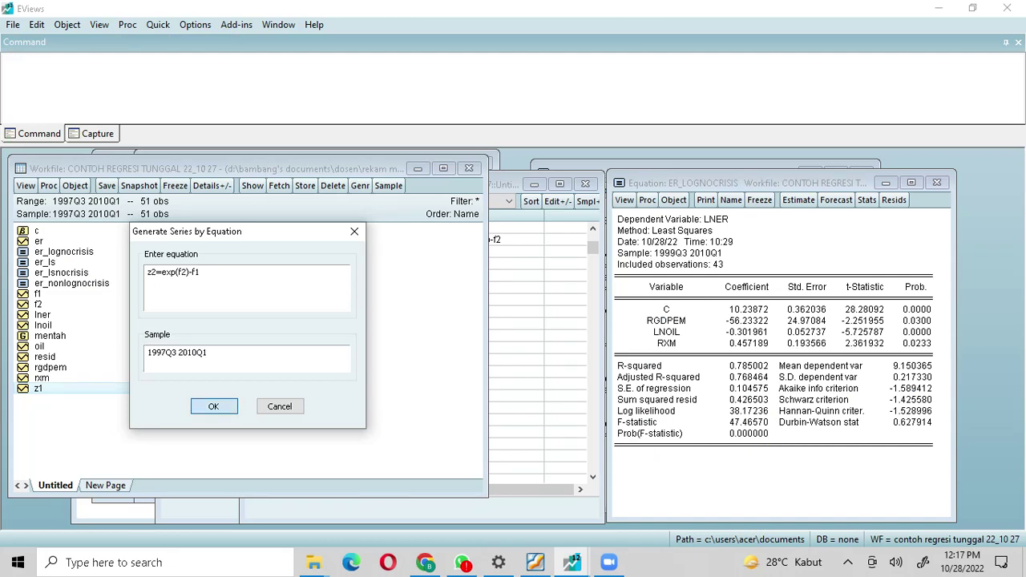
{"action": "key", "text": "Return"}
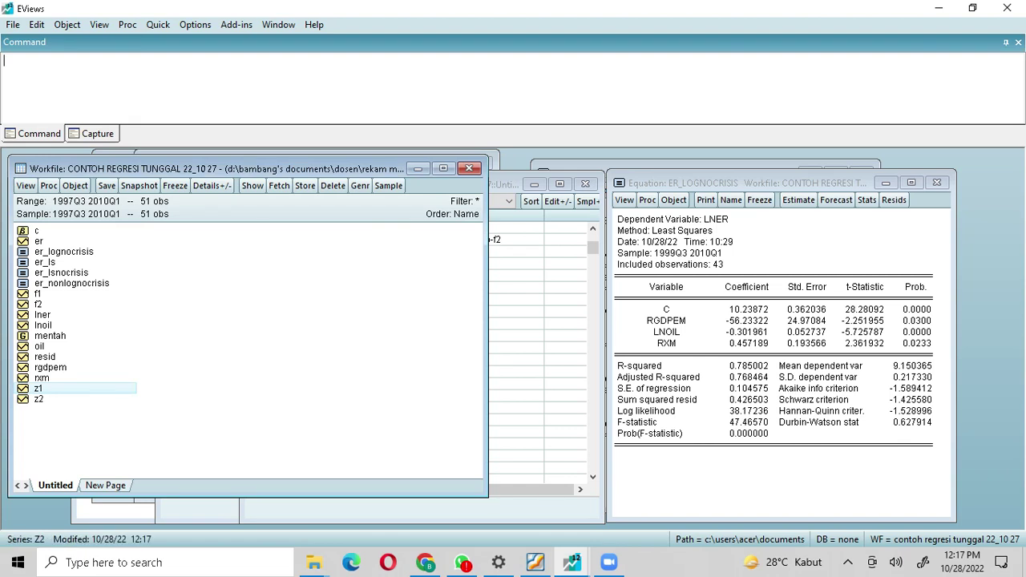
- Open the z2 and z1 series in turn to compare their values, returning to the workfile
{"action": "double_click", "coordinate": [39, 399]}
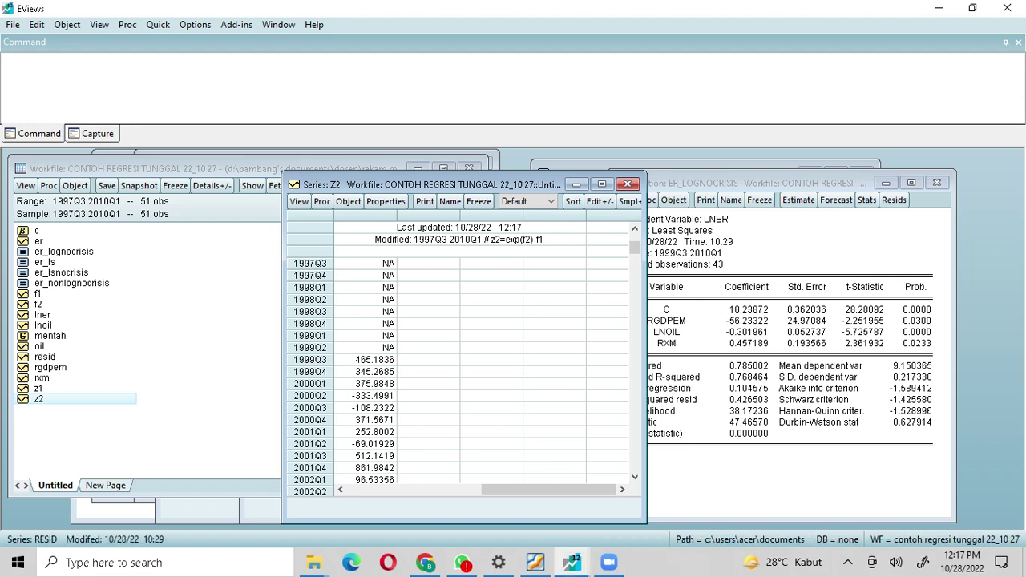
{"action": "double_click", "coordinate": [38, 389]}
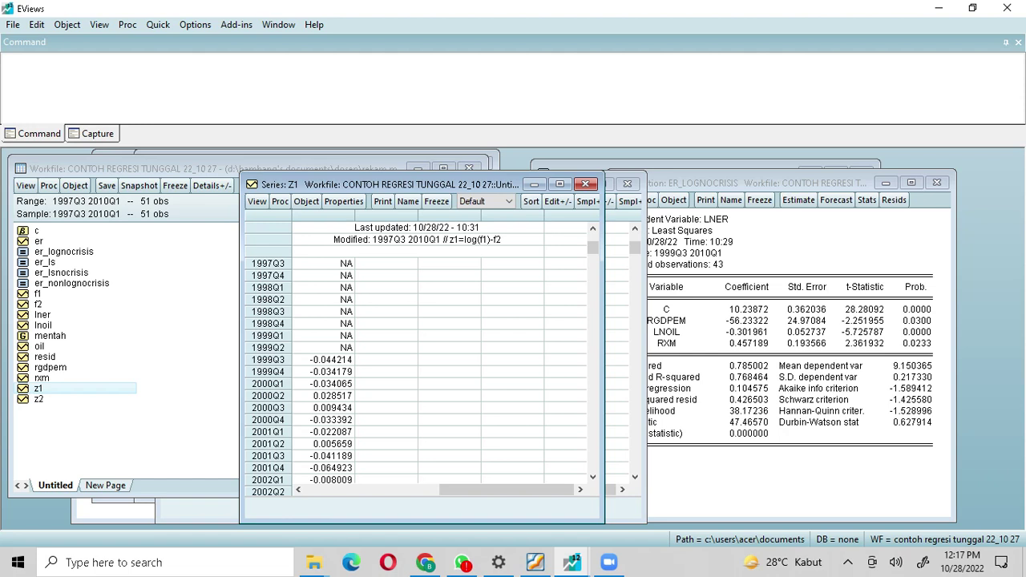
{"action": "left_click", "coordinate": [178, 336]}
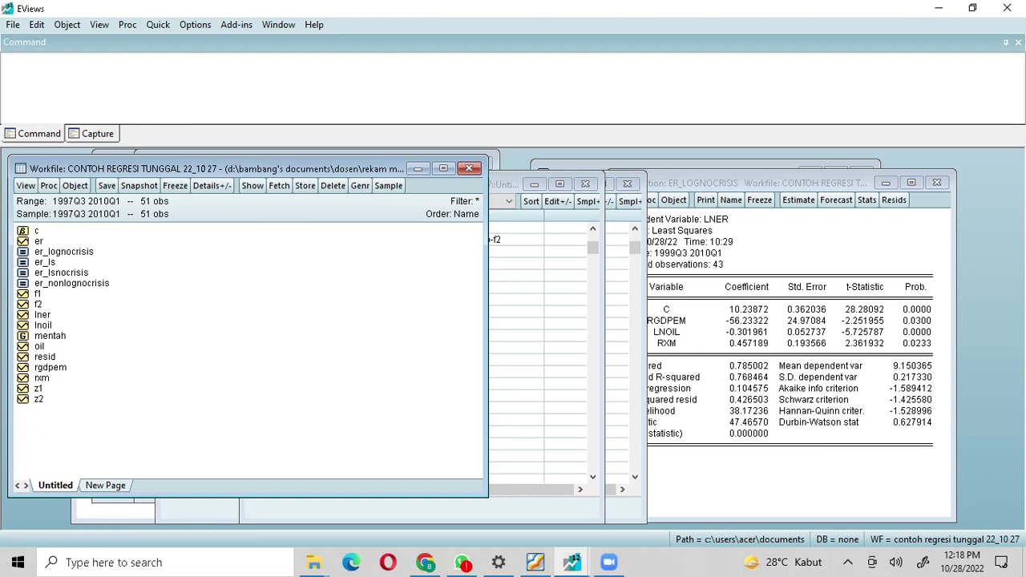
- Open er_nonlognocrisis and copy its equation specification, leaving the equation as it is
{"action": "double_click", "coordinate": [71, 283]}
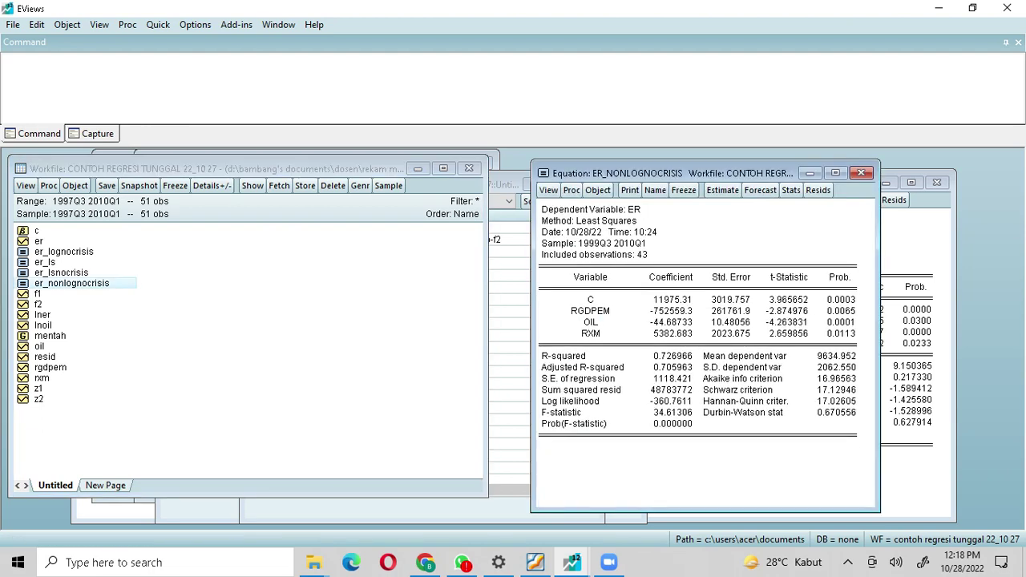
{"action": "left_click", "coordinate": [571, 190]}
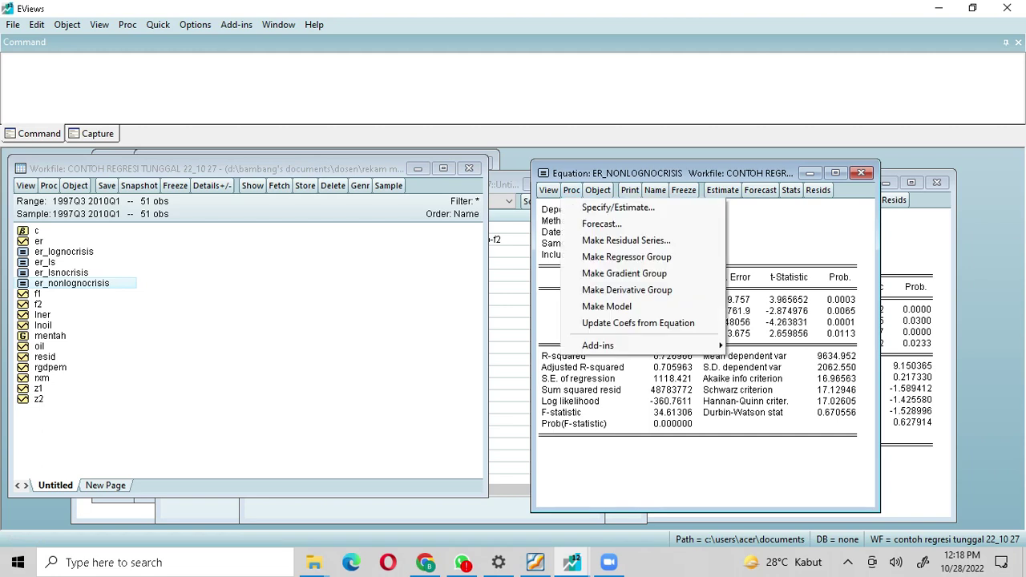
{"action": "left_click", "coordinate": [618, 207]}
{"action": "key", "text": "ctrl+c"}
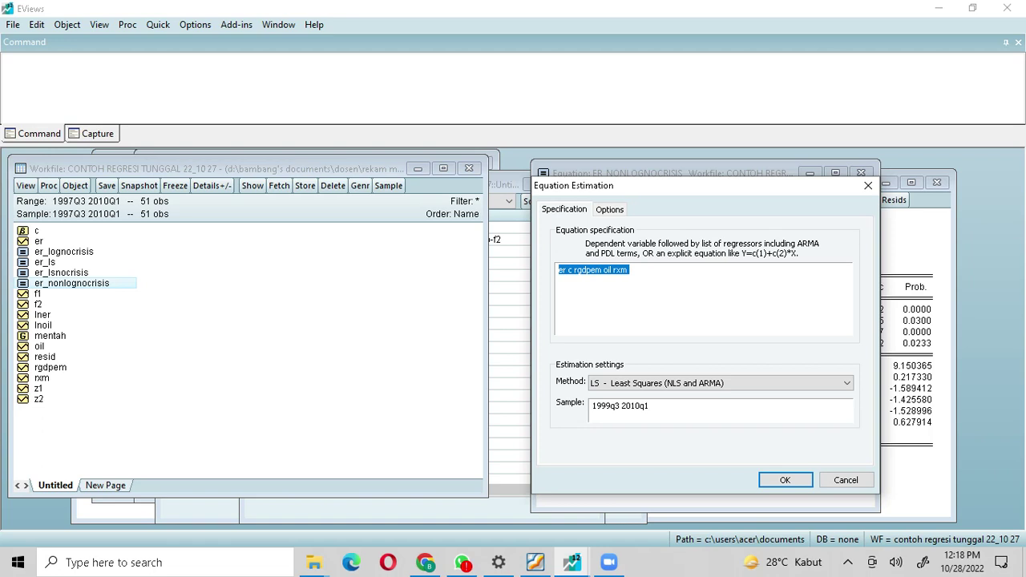
{"action": "left_click", "coordinate": [785, 480]}
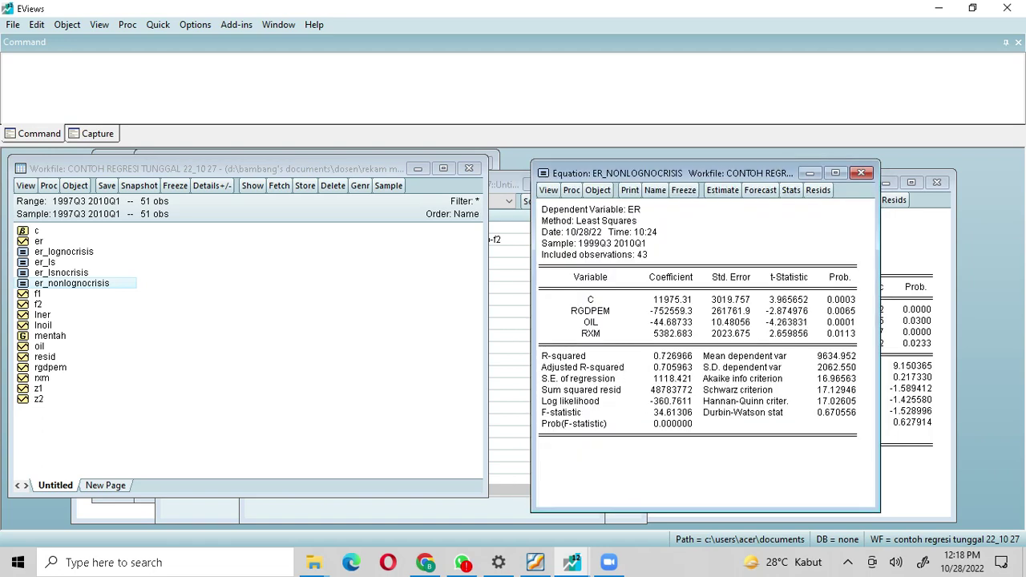
{"action": "left_click", "coordinate": [158, 24]}
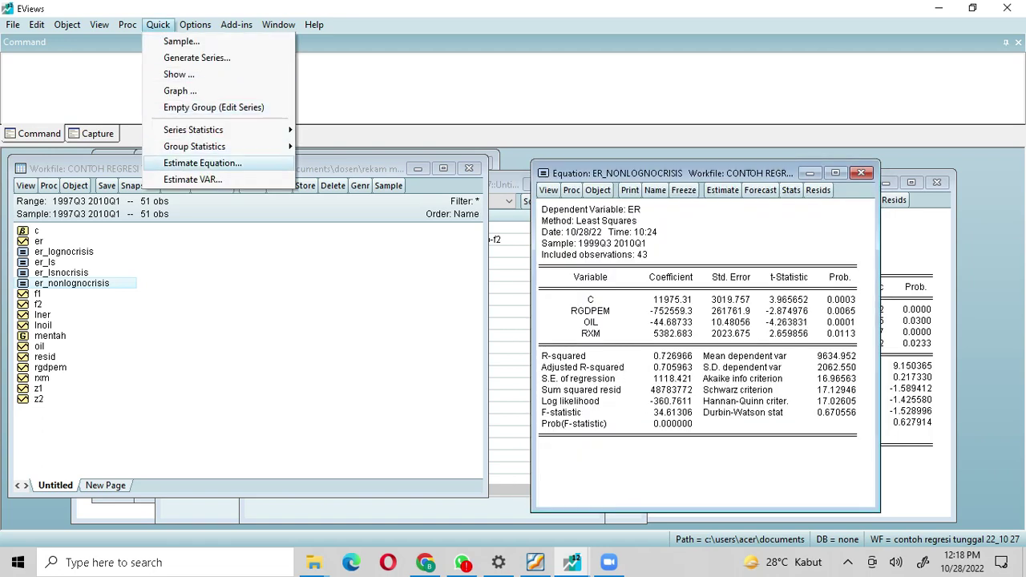
{"action": "left_click", "coordinate": [202, 163]}
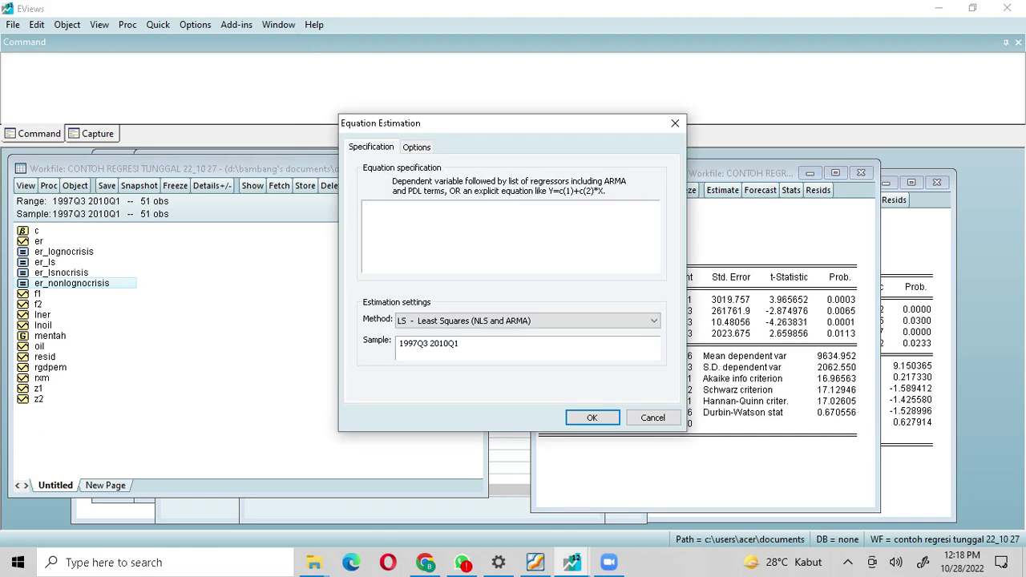
{"action": "left_click", "coordinate": [675, 123]}
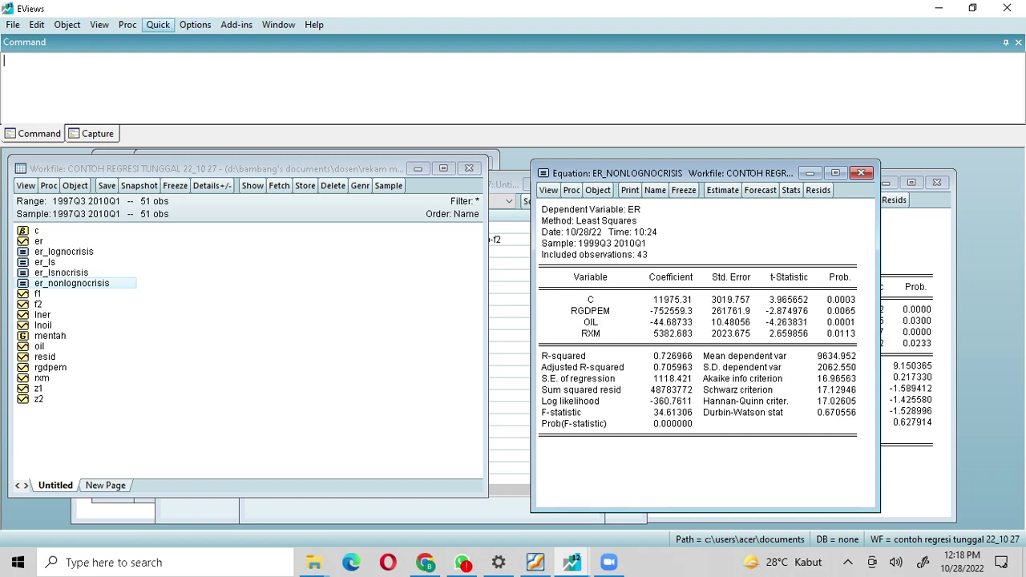
- Estimate a new least squares equation from the copied specification with z1 added, er c rgdpem oil rxm z1, over the sample 1999Q3 2010Q1
{"action": "left_click", "coordinate": [158, 24]}
{"action": "left_click", "coordinate": [200, 164]}
{"action": "key", "text": "ctrl+v"}
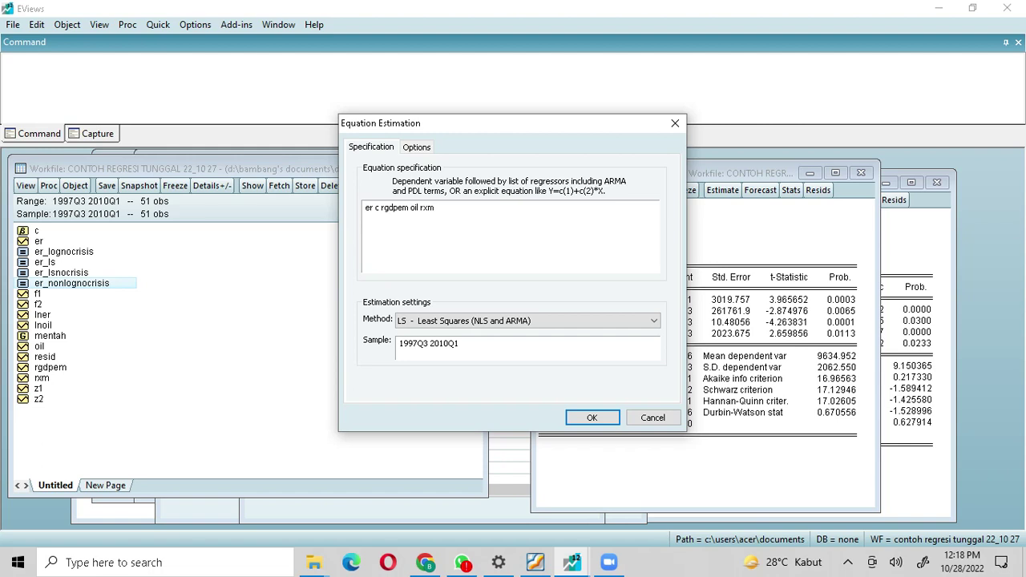
{"action": "type", "text": "z1"}
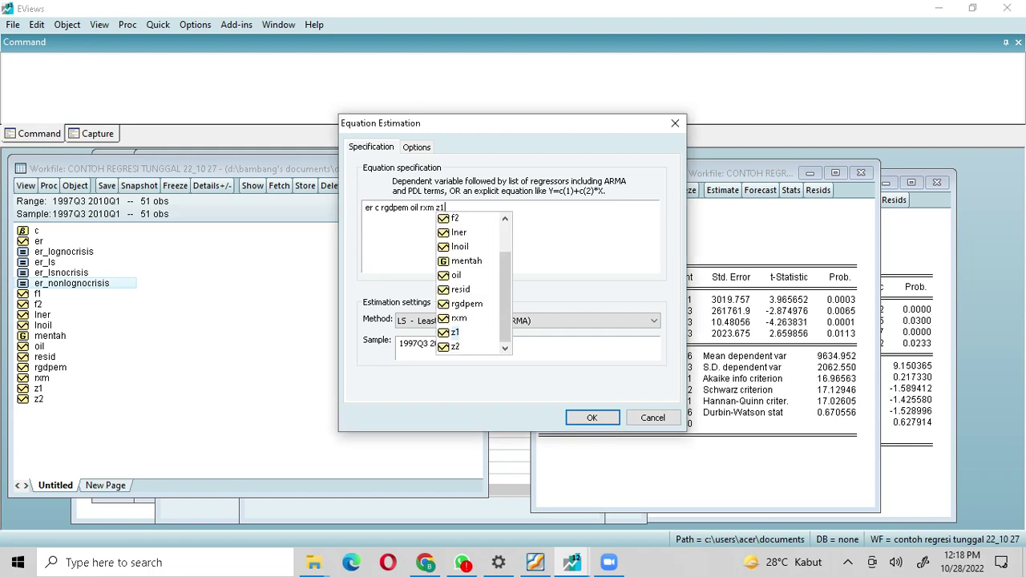
{"action": "type", "text": "\\"}
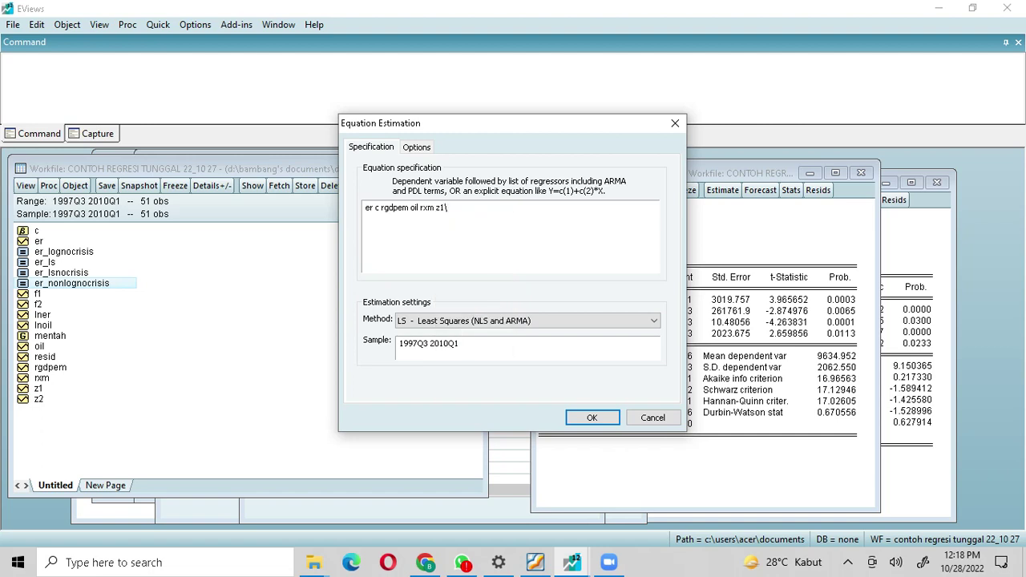
{"action": "key", "text": "BackSpace"}
{"action": "left_click_drag", "start_coordinate": [408, 343], "coordinate": [418, 343]}
{"action": "type", "text": "99"}
{"action": "key", "text": "Return"}
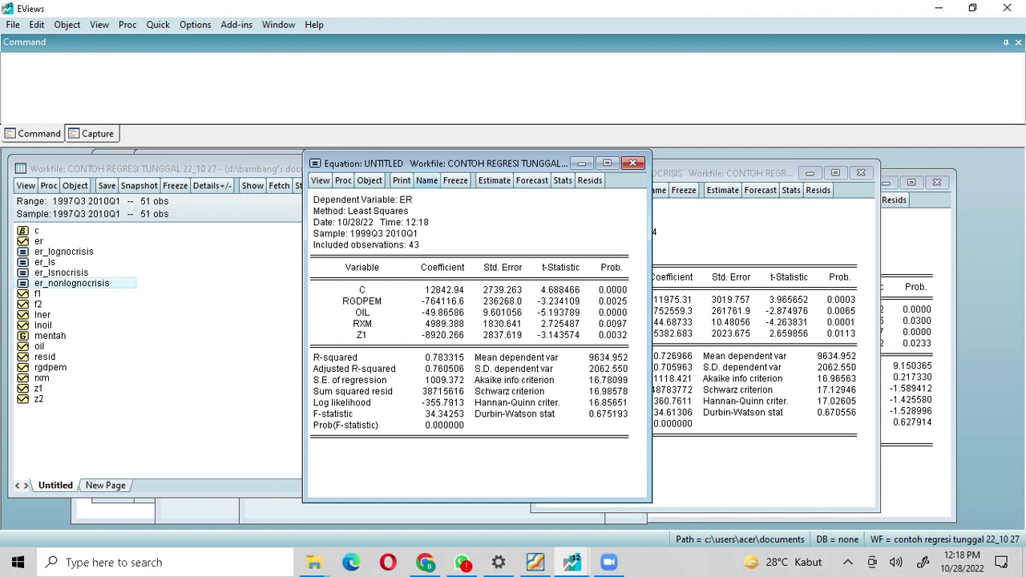
- Store the newly estimated equation in the workfile under the name ERZ1
{"action": "left_click", "coordinate": [427, 179]}
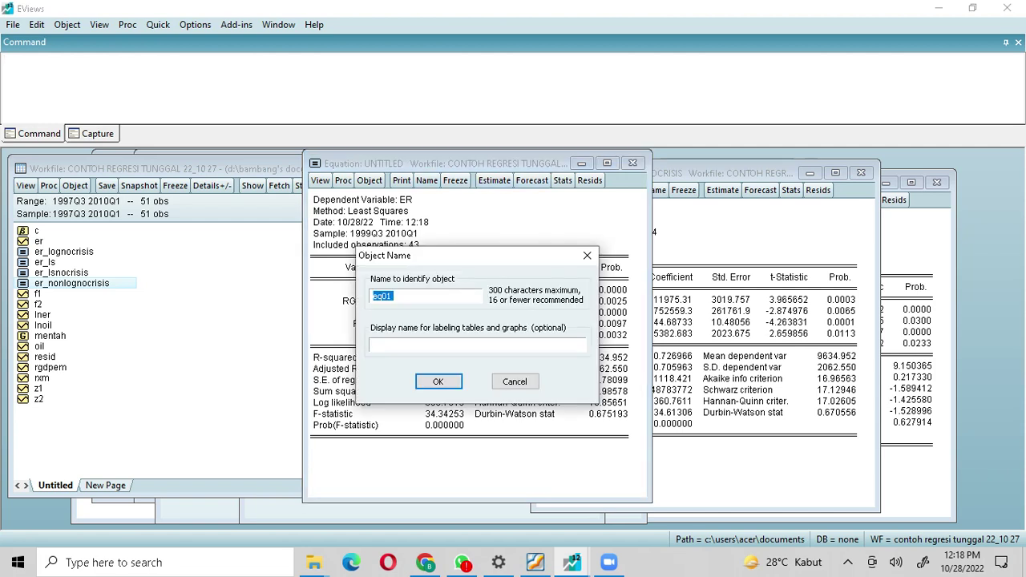
{"action": "type", "text": "ERZ1"}
{"action": "key", "text": "Return"}
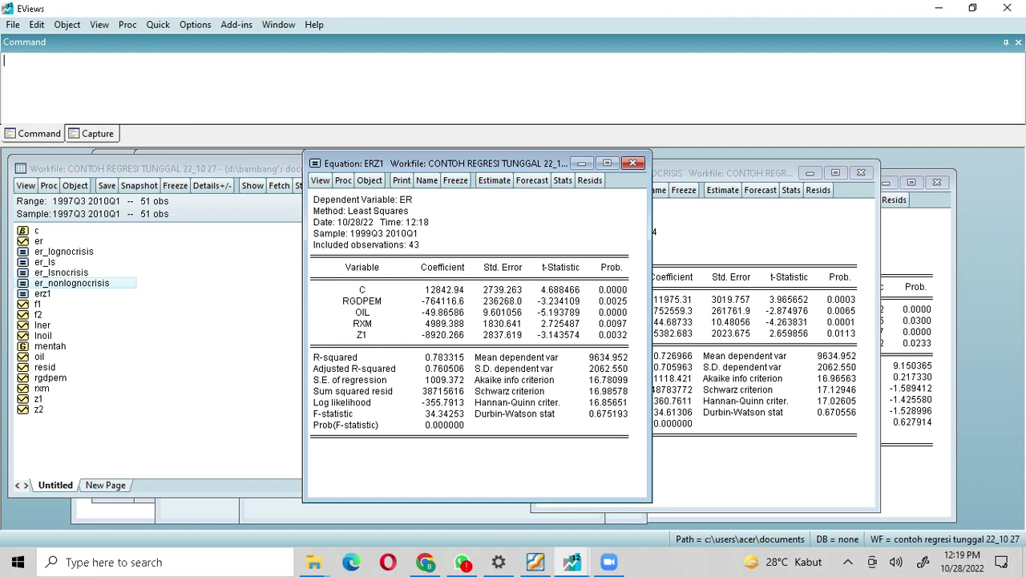
- Open er_lognocrisis and copy its equation specification, leaving that equation unchanged
{"action": "left_click_drag", "start_coordinate": [449, 163], "coordinate": [636, 149]}
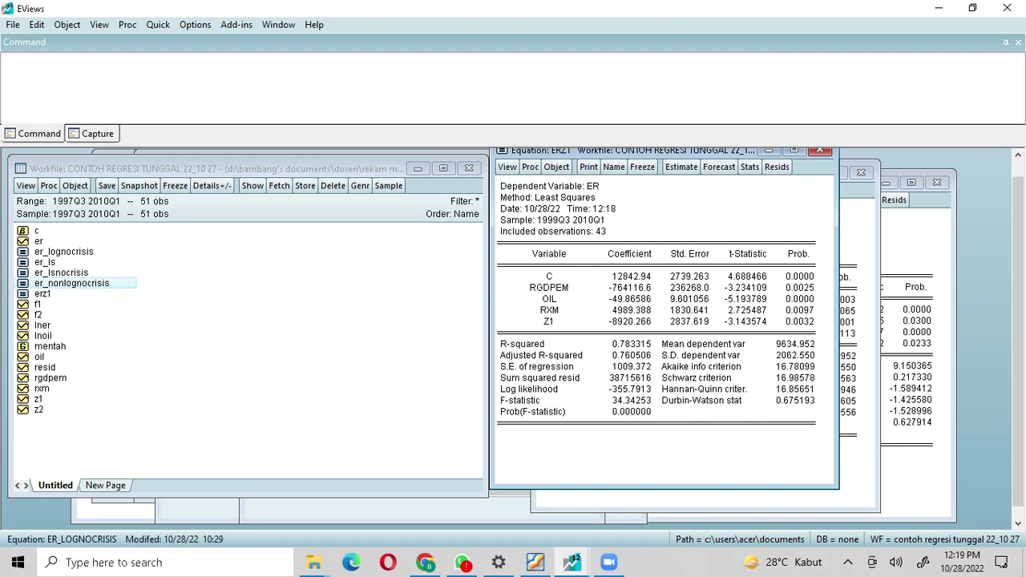
{"action": "double_click", "coordinate": [63, 252]}
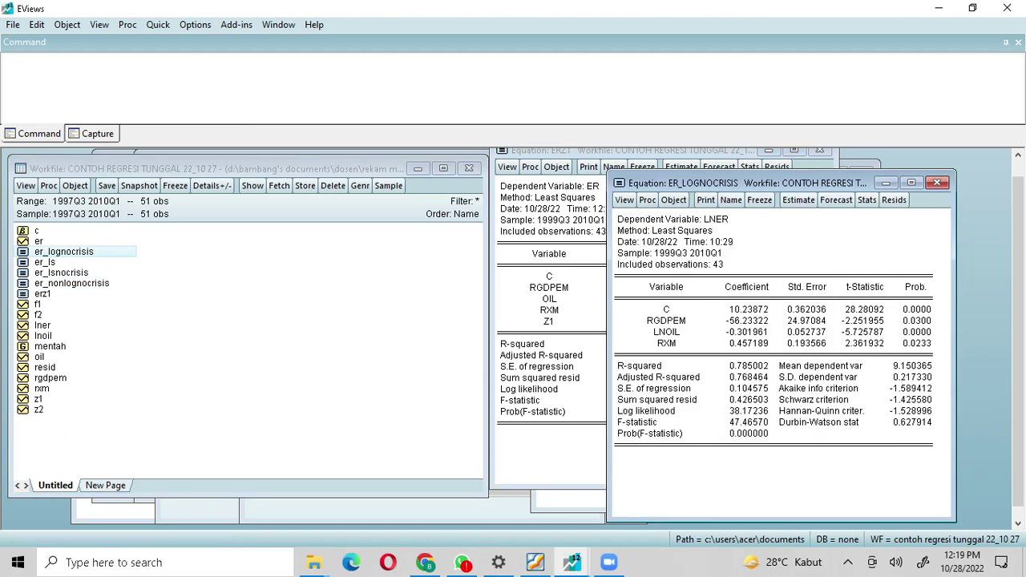
{"action": "left_click", "coordinate": [647, 200]}
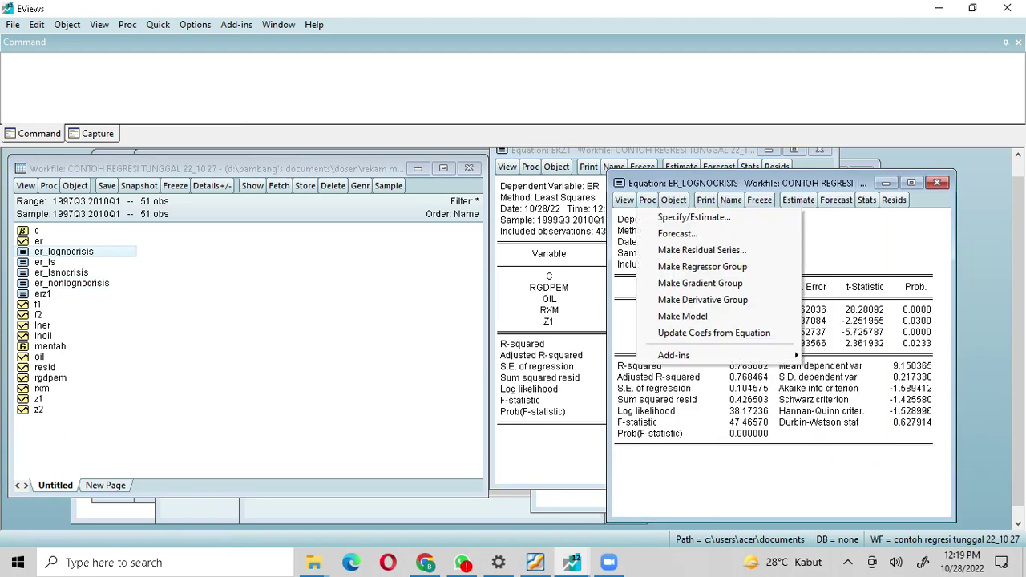
{"action": "left_click", "coordinate": [694, 218]}
{"action": "key", "text": "ctrl+c"}
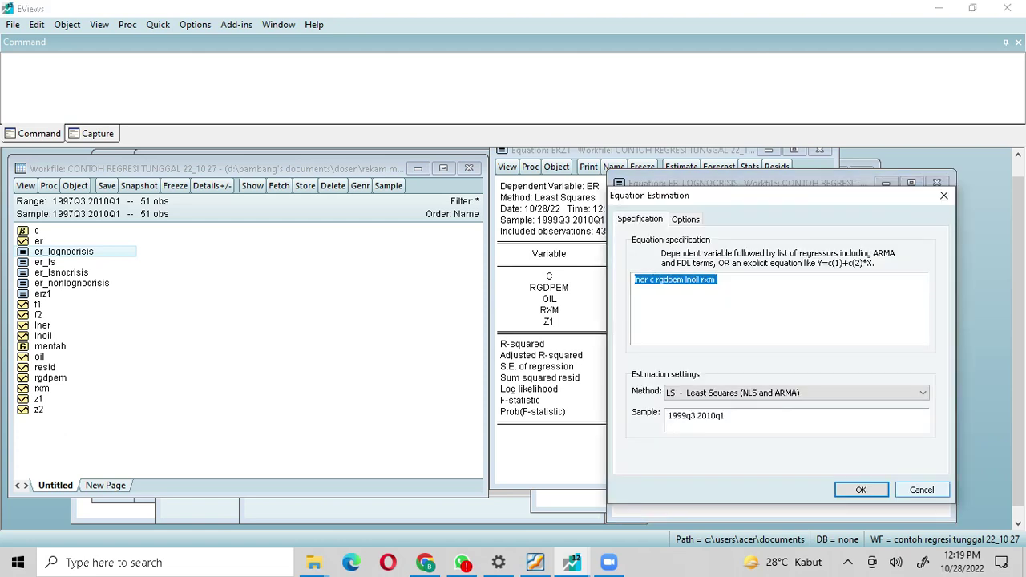
{"action": "left_click", "coordinate": [922, 490]}
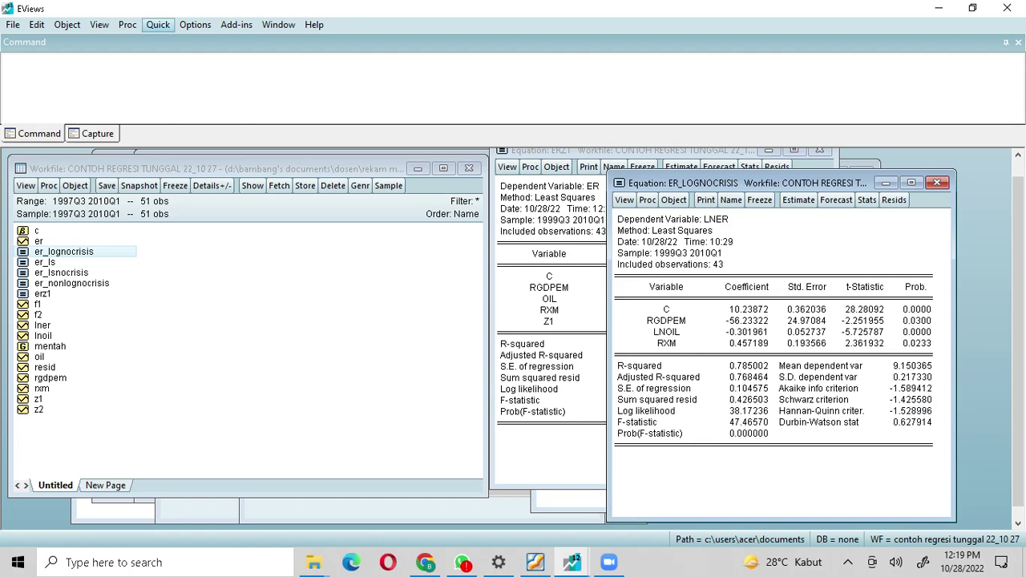
- Estimate a new least squares equation from the copied specification with z2 added, lner c rgdpem lnoil rxm z2, over the sample 1999Q3 2010Q1
{"action": "left_click", "coordinate": [158, 24]}
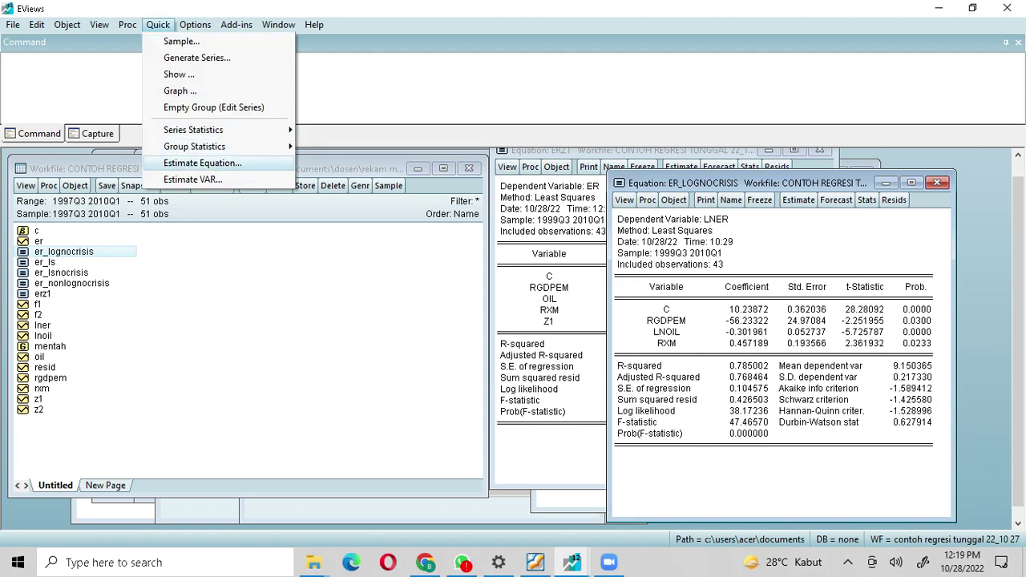
{"action": "left_click", "coordinate": [202, 163]}
{"action": "key", "text": "ctrl+v"}
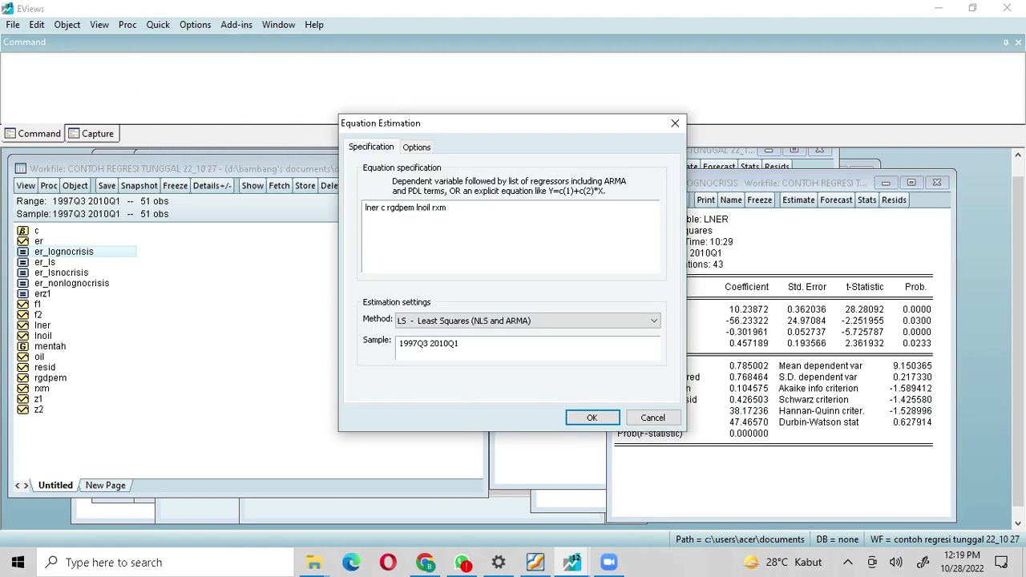
{"action": "type", "text": "z2"}
{"action": "left_click_drag", "start_coordinate": [409, 343], "coordinate": [418, 343]}
{"action": "type", "text": "99"}
{"action": "left_click", "coordinate": [591, 418]}
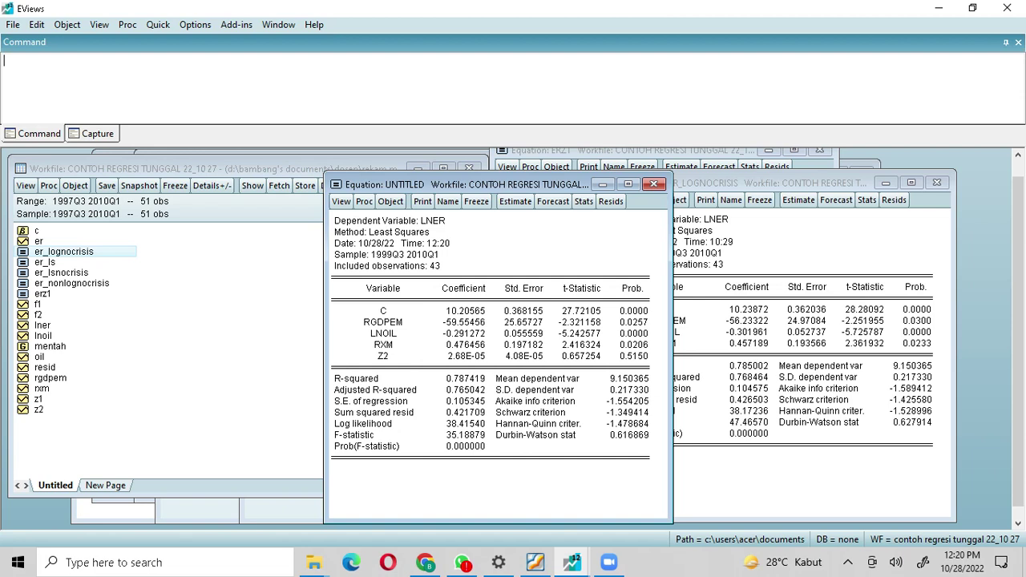
- Store the new log equation containing z2 in the workfile under the name ERZ2
{"action": "left_click", "coordinate": [448, 201]}
{"action": "type", "text": "ER"}
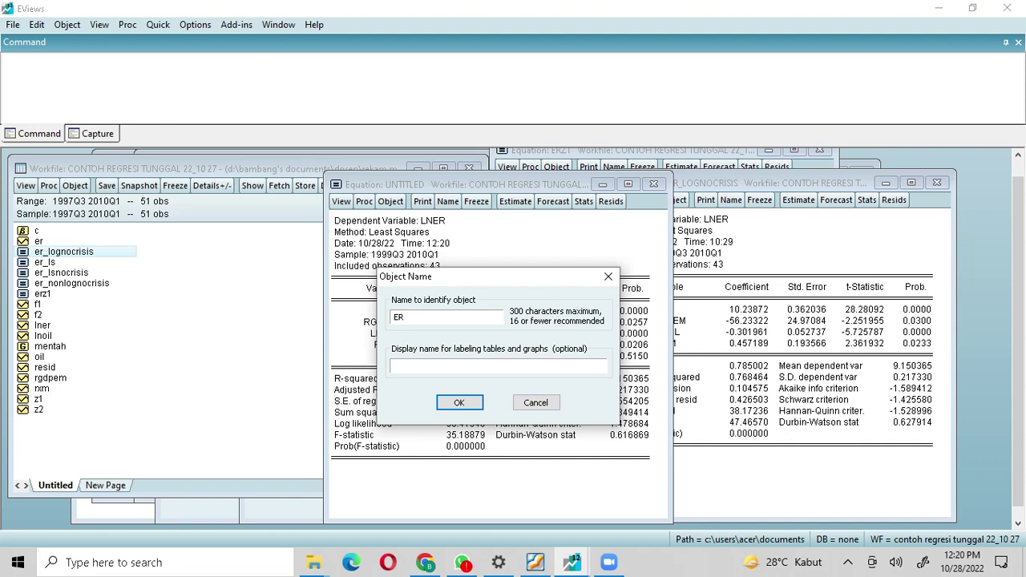
{"action": "type", "text": "z2"}
{"action": "key", "text": "Return"}
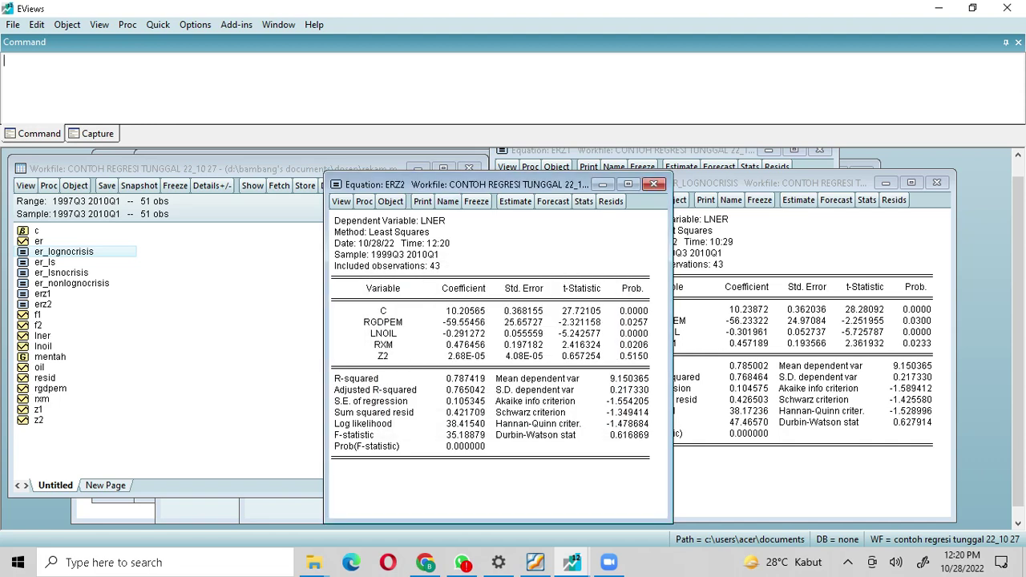
- Arrange the ERZ1 and ERZ2 equation windows side by side to compare the significance of Z1 and Z2
{"action": "left_click_drag", "start_coordinate": [481, 184], "coordinate": [712, 168]}
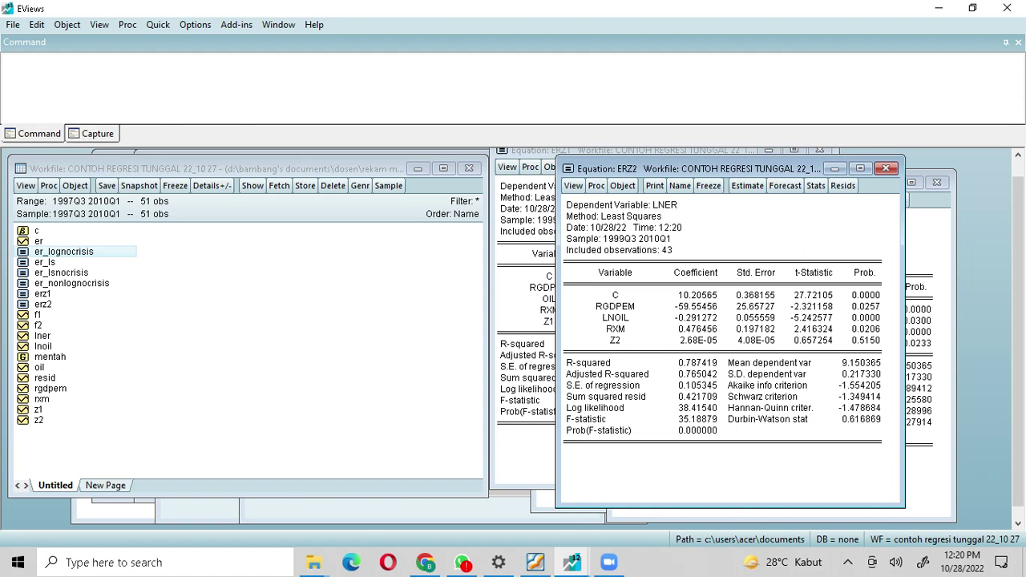
{"action": "double_click", "coordinate": [42, 294]}
{"action": "left_click", "coordinate": [680, 167]}
{"action": "left_click_drag", "start_coordinate": [642, 151], "coordinate": [256, 169]}
{"action": "left_click_drag", "start_coordinate": [697, 168], "coordinate": [595, 175]}
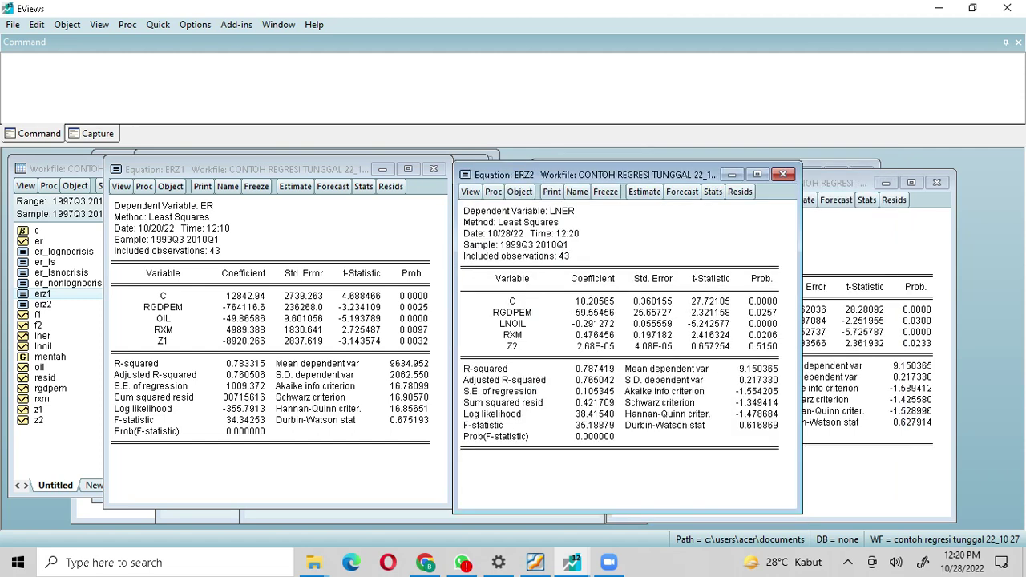
- Switch to the time series module PDF in Foxit Reader to review the MWD decision rule, and return to EViews
{"action": "left_click", "coordinate": [536, 563]}
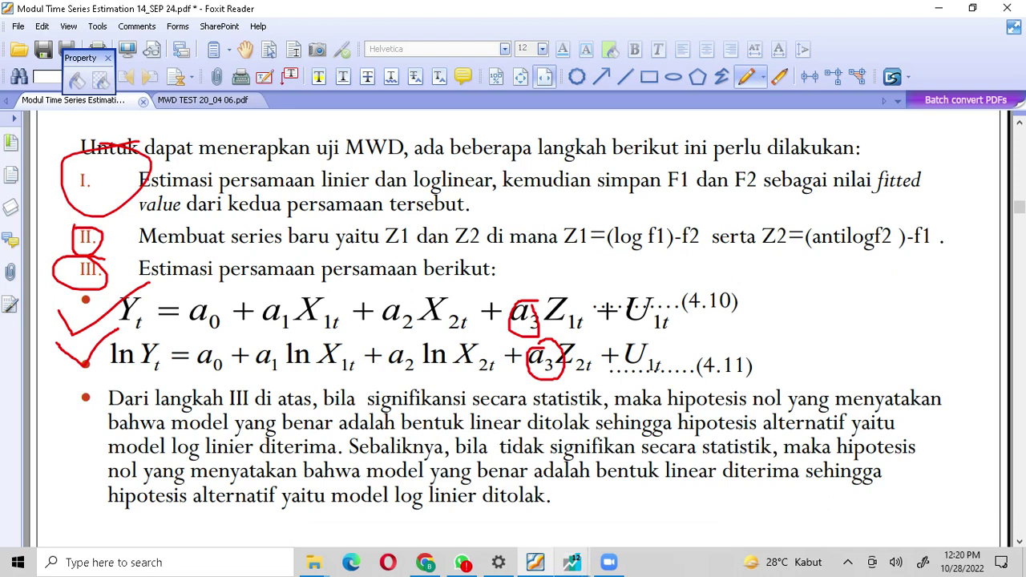
{"action": "mouse_move", "coordinate": [572, 562]}
{"action": "left_click", "coordinate": [469, 493]}
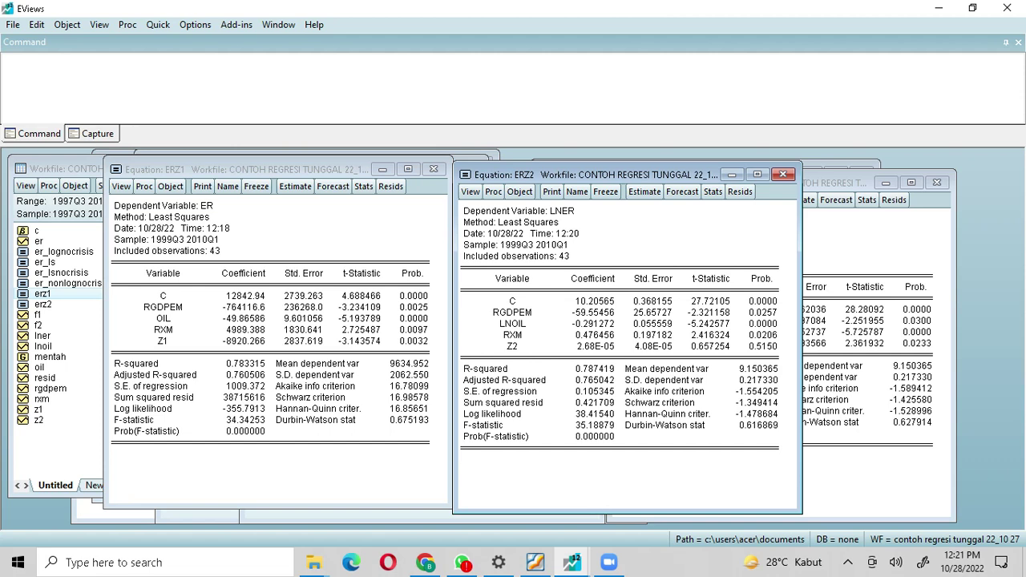
- Reopen er_lognocrisis from the workfile and move its window clear of the ERZ2 results to read the log regression output
{"action": "left_click", "coordinate": [71, 449]}
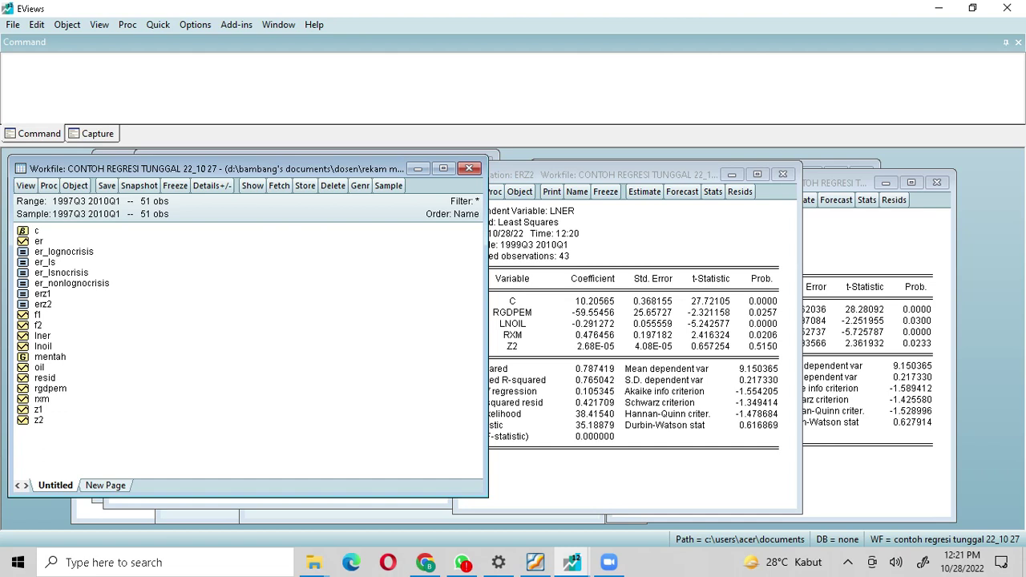
{"action": "double_click", "coordinate": [65, 252]}
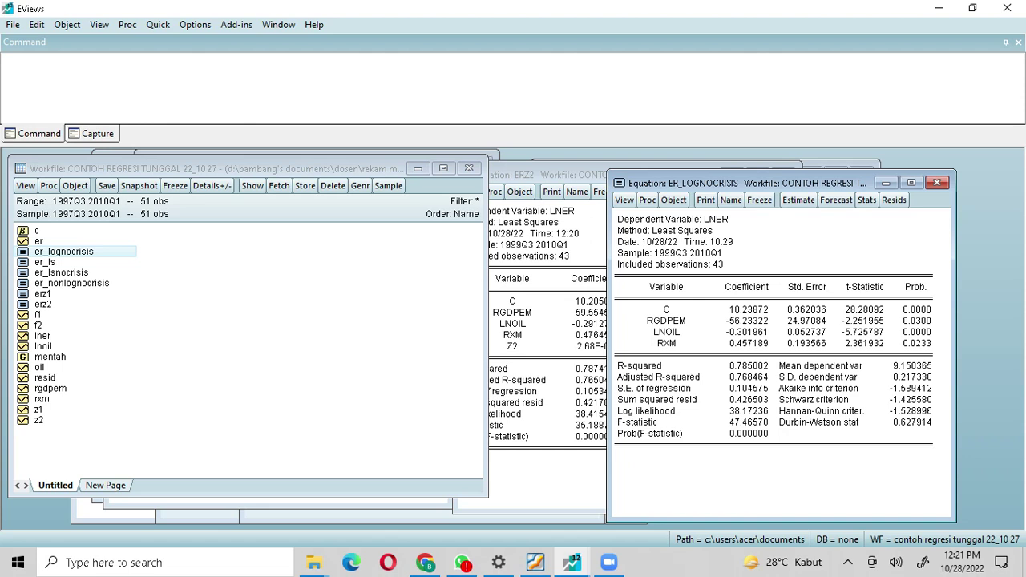
{"action": "left_click_drag", "start_coordinate": [721, 183], "coordinate": [372, 148]}
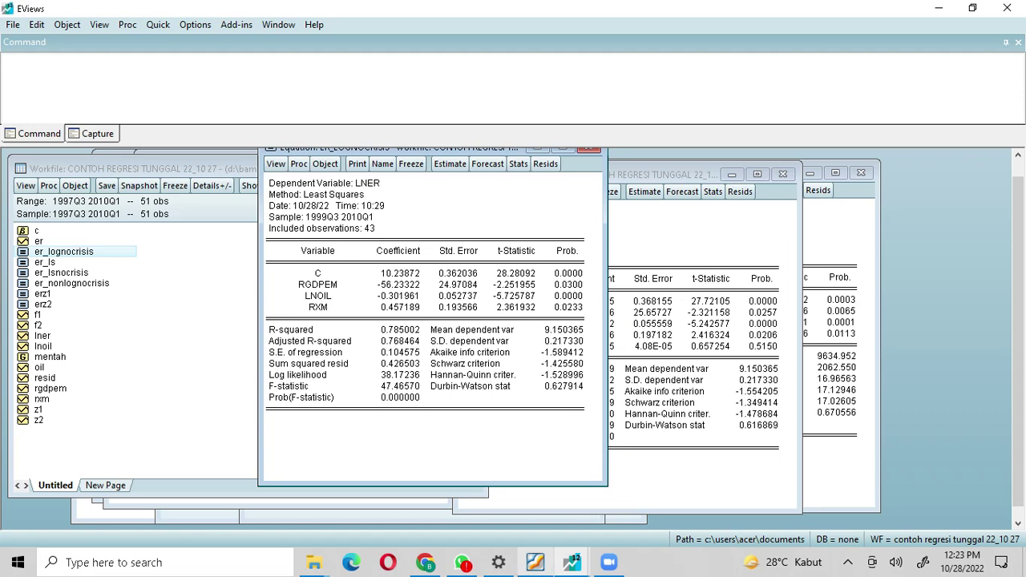
- Switch to Foxit Reader and find the table of slopes and elasticities by model form in MWD TEST 20_04 06.pdf
{"action": "left_click", "coordinate": [535, 562]}
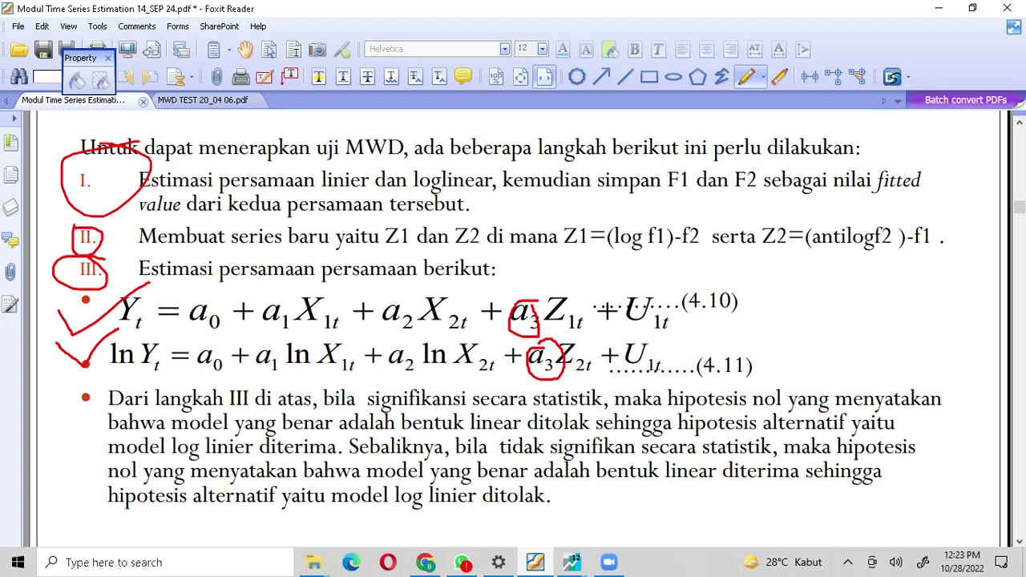
{"action": "left_click", "coordinate": [203, 100]}
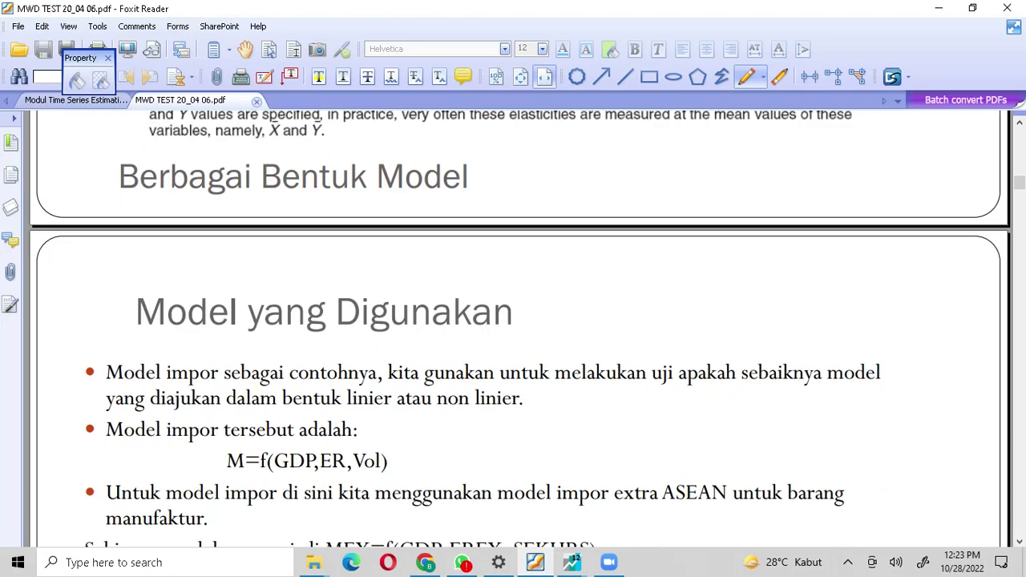
{"action": "scroll", "coordinate": [521, 328], "scroll_direction": "down", "scroll_amount": 5}
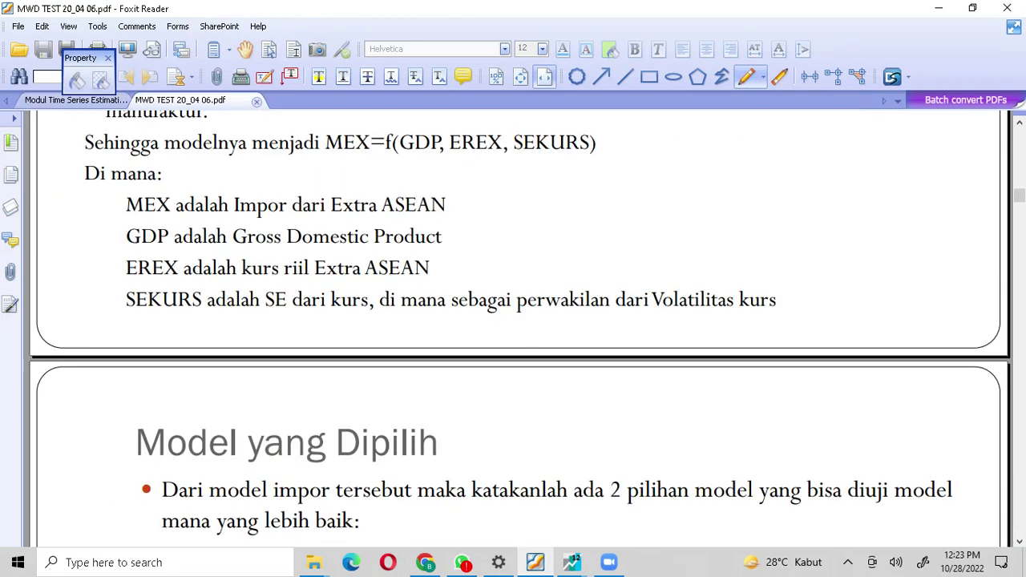
{"action": "scroll", "coordinate": [521, 329], "scroll_direction": "up", "scroll_amount": 10}
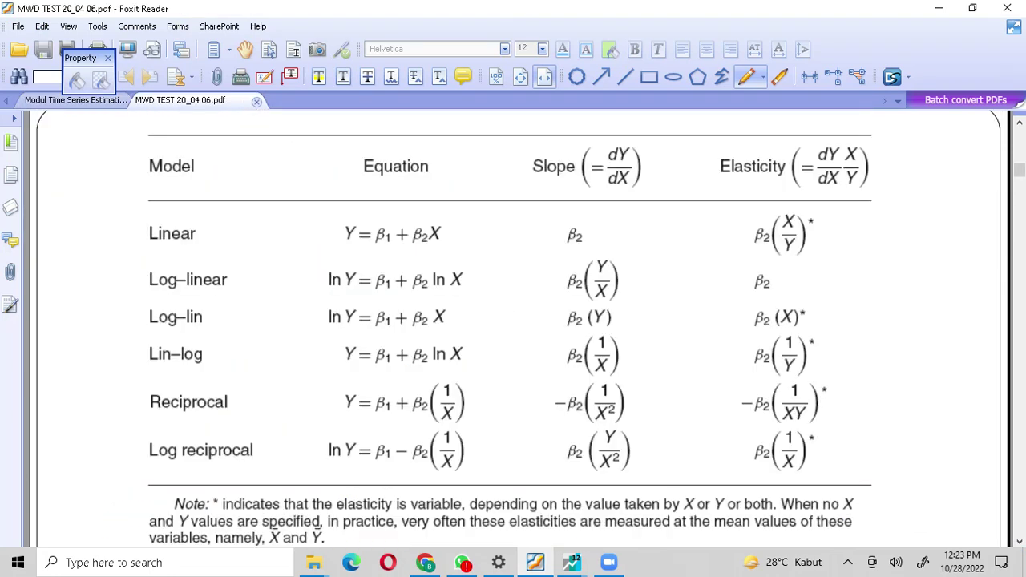